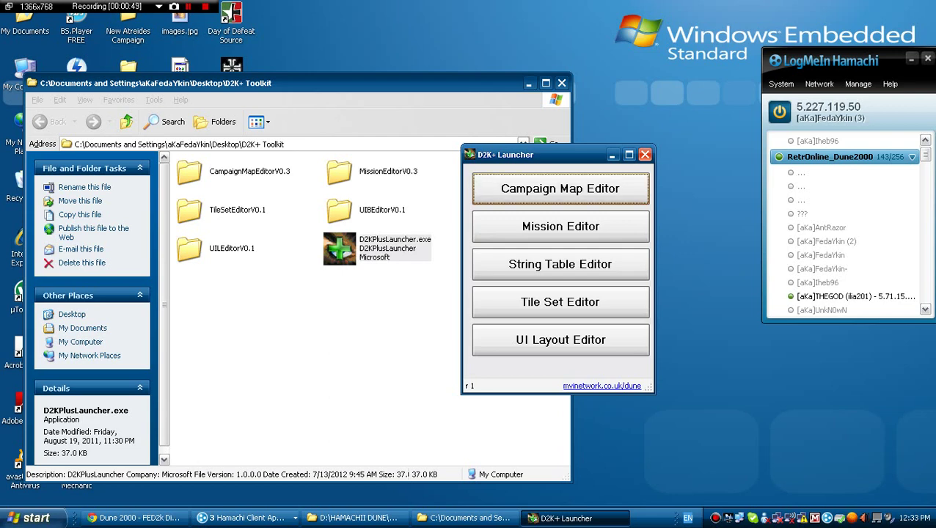
Launch the Campaign Map Editor in a maximized window and bring up the dialog for opening a map.
{"action": "left_click", "coordinate": [561, 188]}
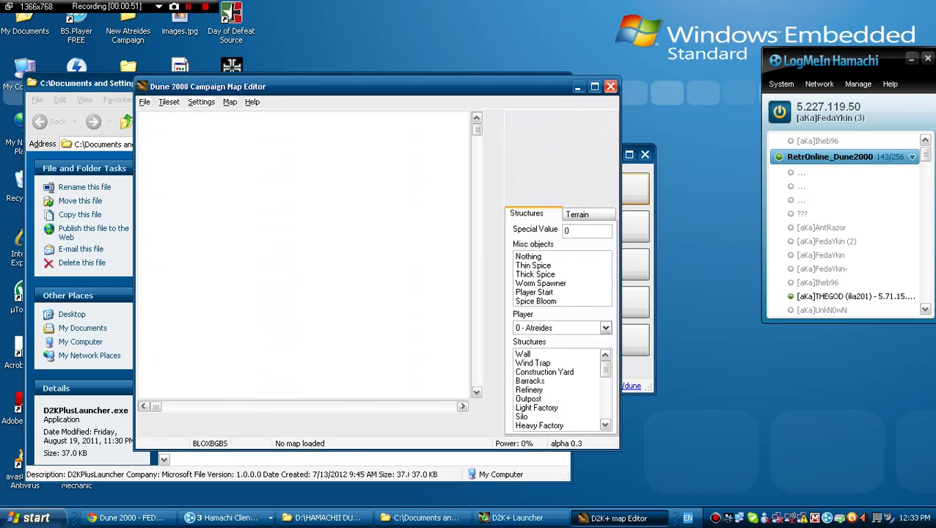
{"action": "left_click", "coordinate": [594, 87]}
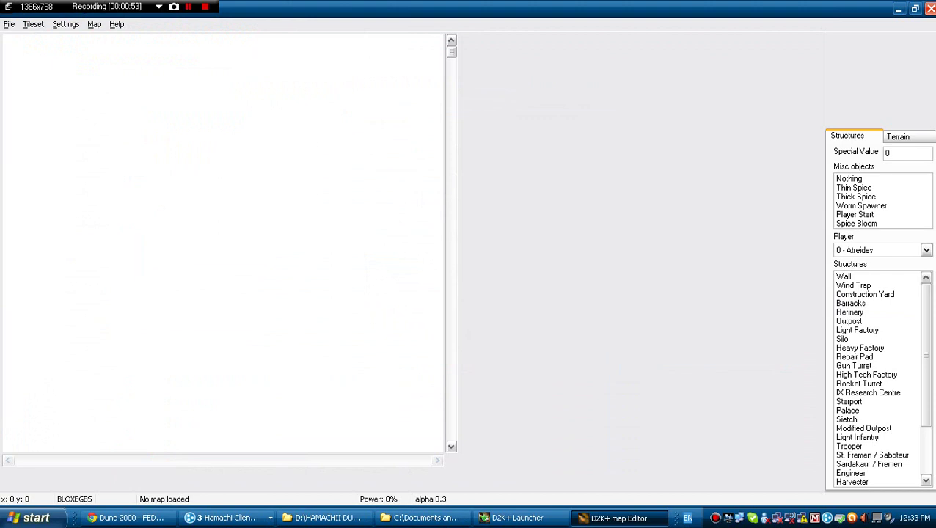
{"action": "left_click", "coordinate": [9, 24]}
{"action": "key", "text": "Up"}
{"action": "key", "text": "Up"}
{"action": "key", "text": "Up"}
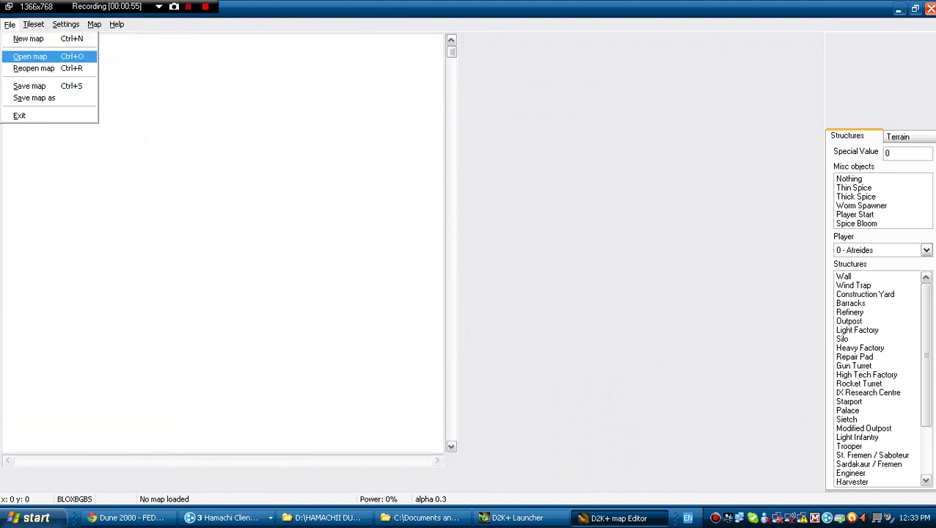
{"action": "key", "text": "Return"}
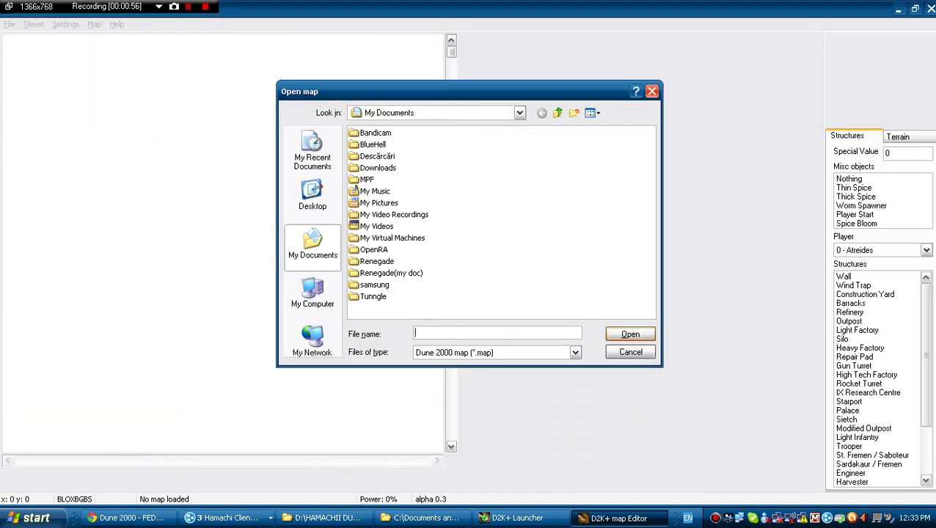
Browse to the HAMACHII DUNE\Westwood folder on the D: drive.
{"action": "left_click", "coordinate": [313, 295]}
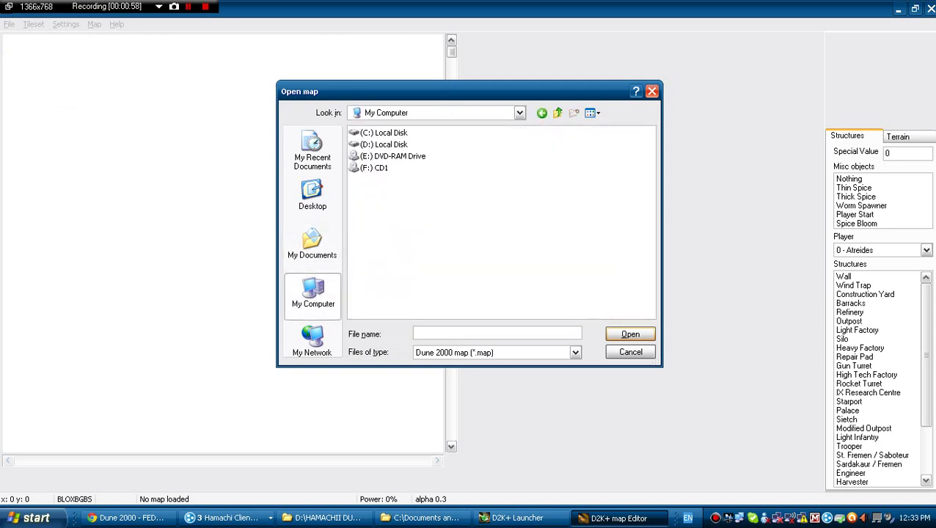
{"action": "double_click", "coordinate": [385, 145]}
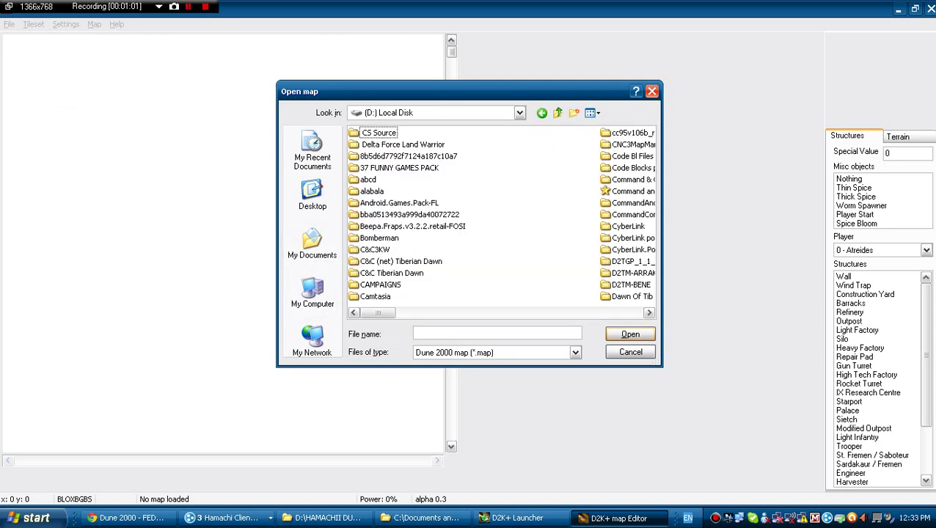
{"action": "left_click", "coordinate": [380, 238]}
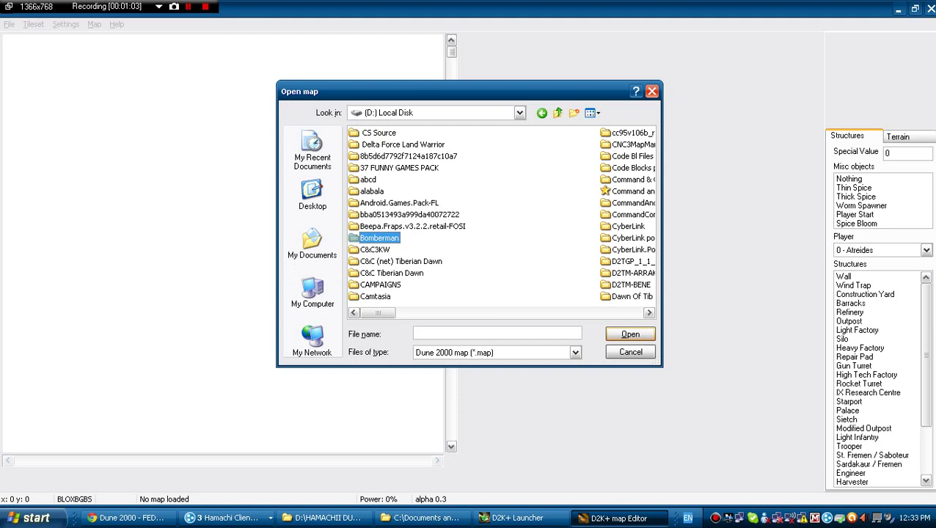
{"action": "key", "text": "d"}
{"action": "left_click", "coordinate": [389, 238]}
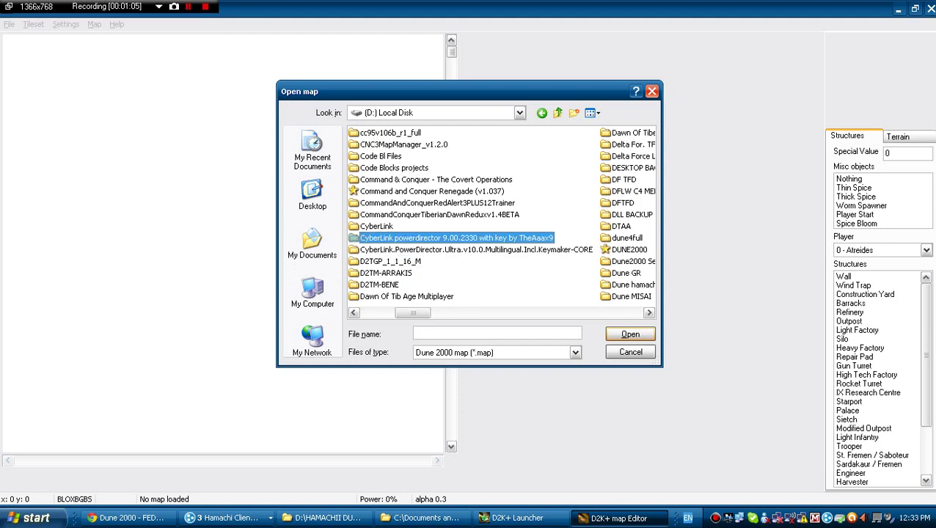
{"action": "key", "text": "d"}
{"action": "left_click_drag", "start_coordinate": [412, 313], "coordinate": [470, 313]}
{"action": "left_click", "coordinate": [436, 227]}
{"action": "key", "text": "h"}
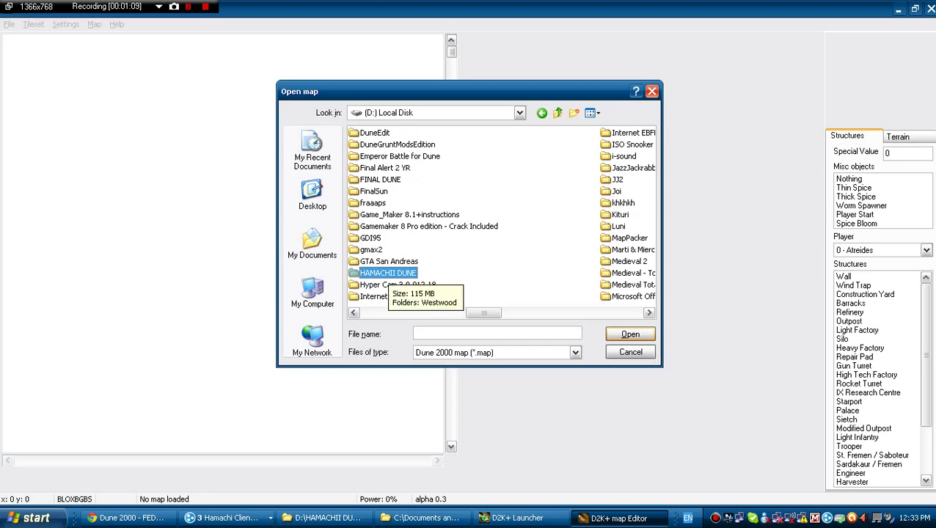
{"action": "key", "text": "Return"}
{"action": "key", "text": "Return"}
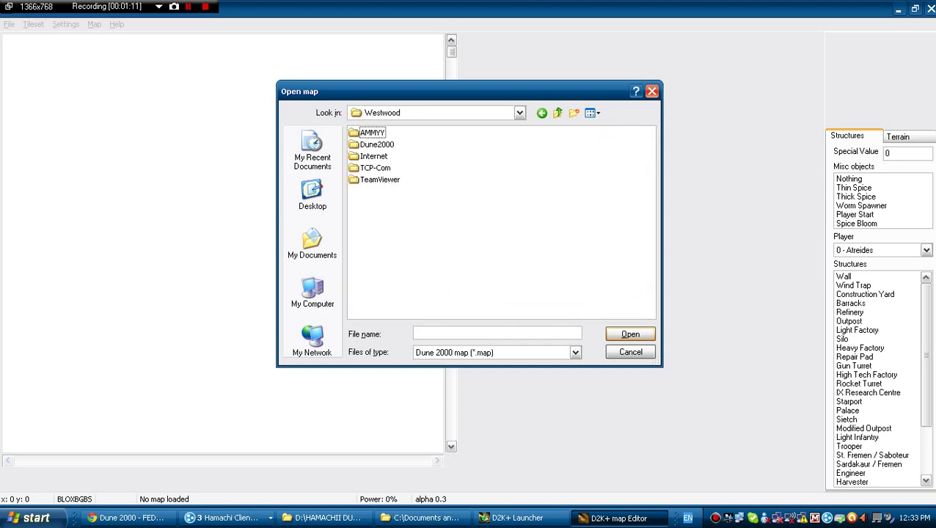
Open the map 2PLAY4.MAP from the Dune2000\Data\maps folder.
{"action": "key", "text": "d"}
{"action": "key", "text": "Return"}
{"action": "key", "text": "Return"}
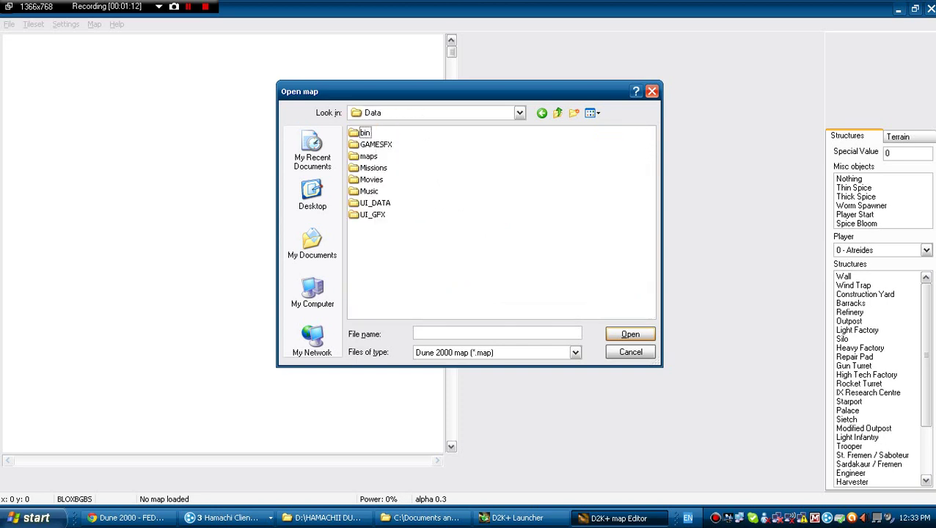
{"action": "key", "text": "m"}
{"action": "key", "text": "Return"}
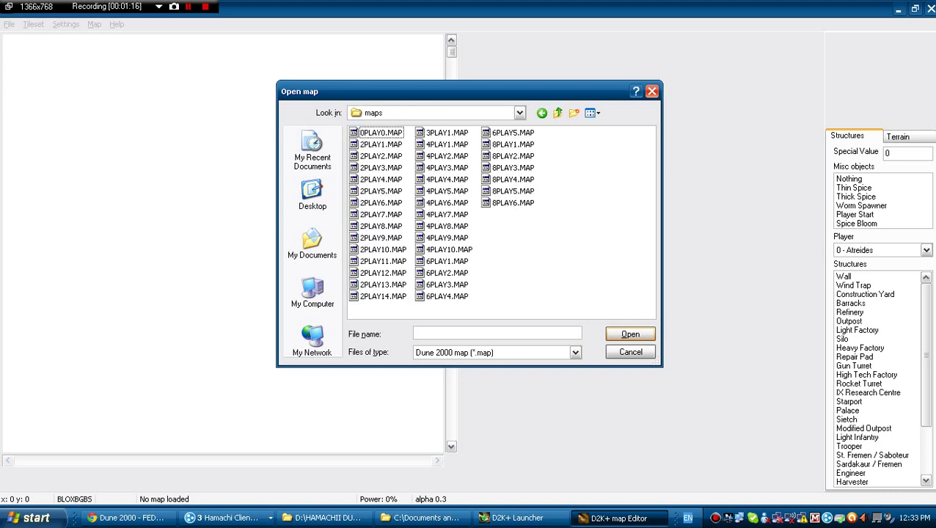
{"action": "double_click", "coordinate": [381, 179]}
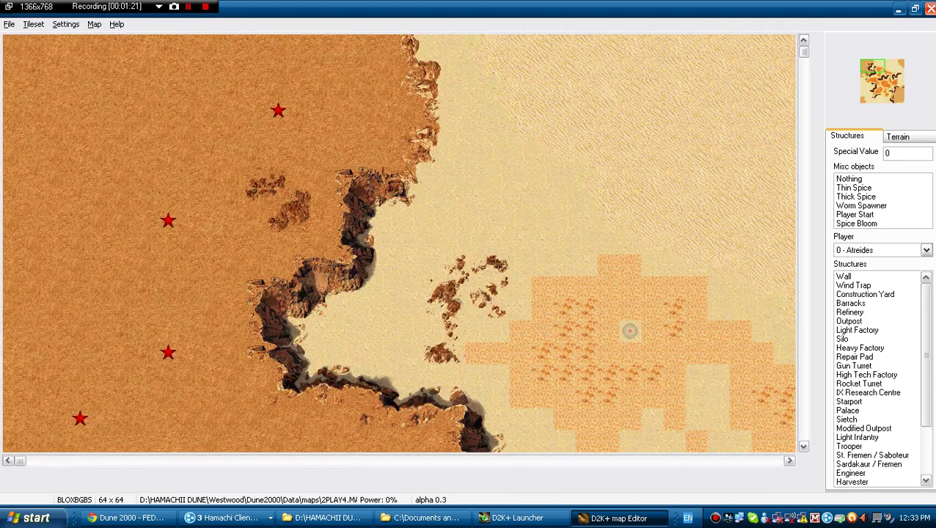
Place an Atreides Construction Yard on the rock plateau in the map's upper-left corner.
{"action": "left_click_drag", "start_coordinate": [886, 66], "coordinate": [893, 97]}
{"action": "key", "text": "Up"}
{"action": "key", "text": "Left"}
{"action": "left_click", "coordinate": [865, 294]}
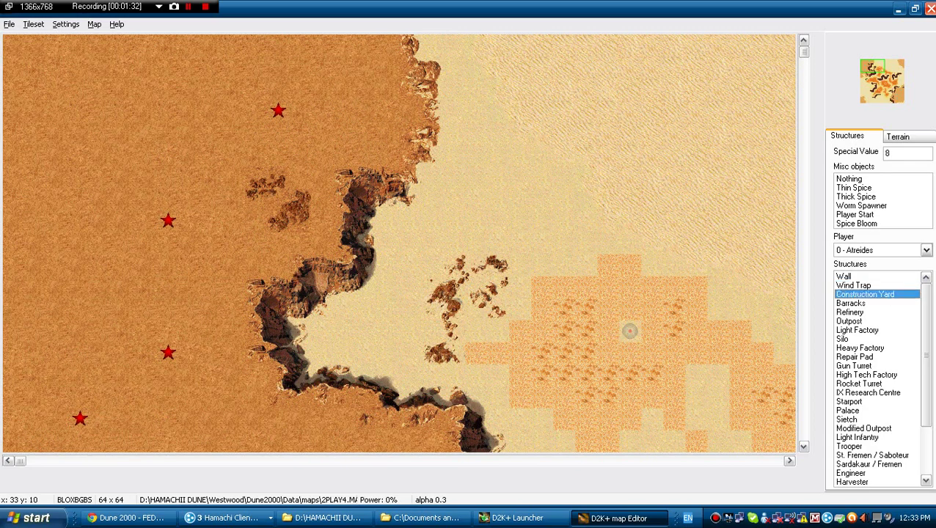
{"action": "left_click", "coordinate": [123, 242]}
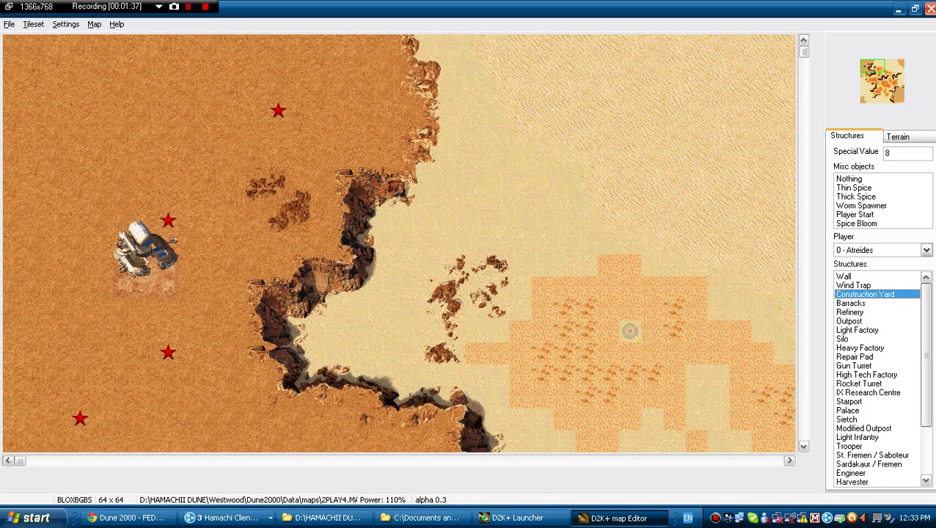
Place an Atreides Starport on the rock above the Construction Yard.
{"action": "scroll", "coordinate": [878, 378], "scroll_direction": "down", "scroll_amount": 3}
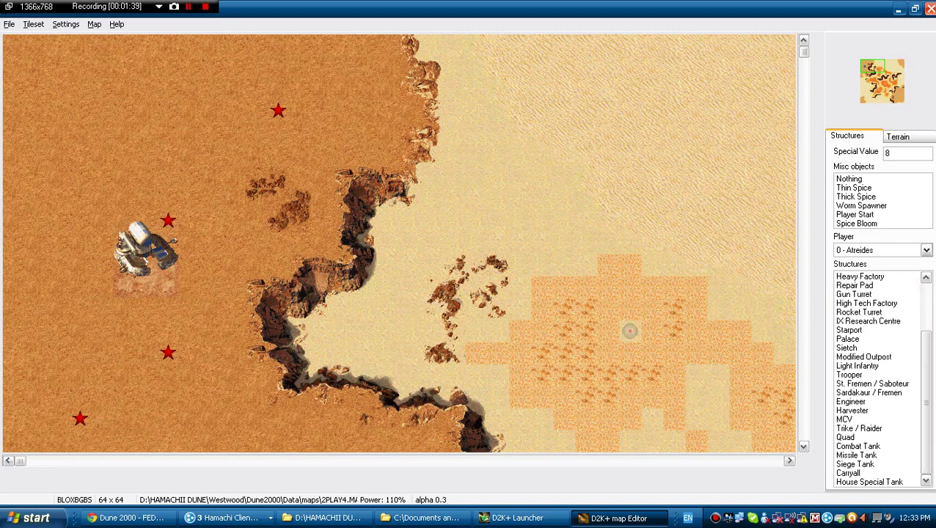
{"action": "left_click", "coordinate": [849, 339]}
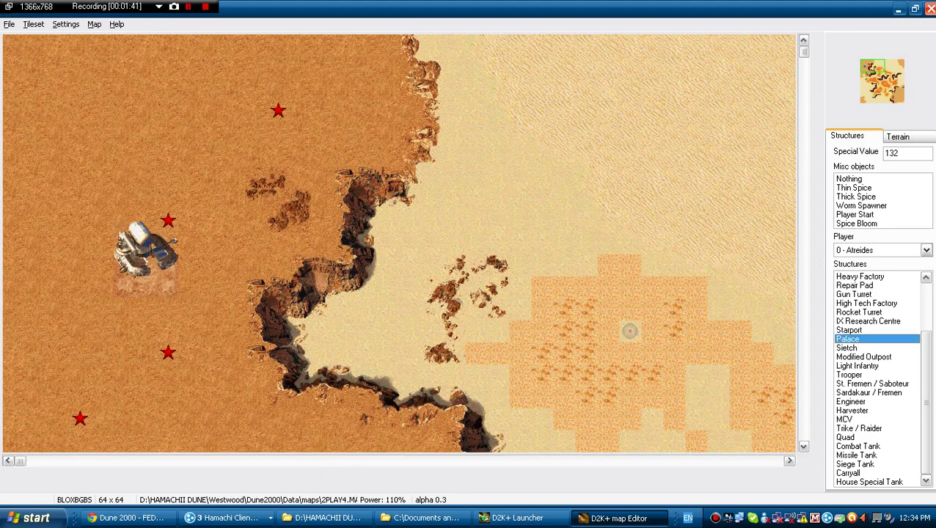
{"action": "key", "text": "Up"}
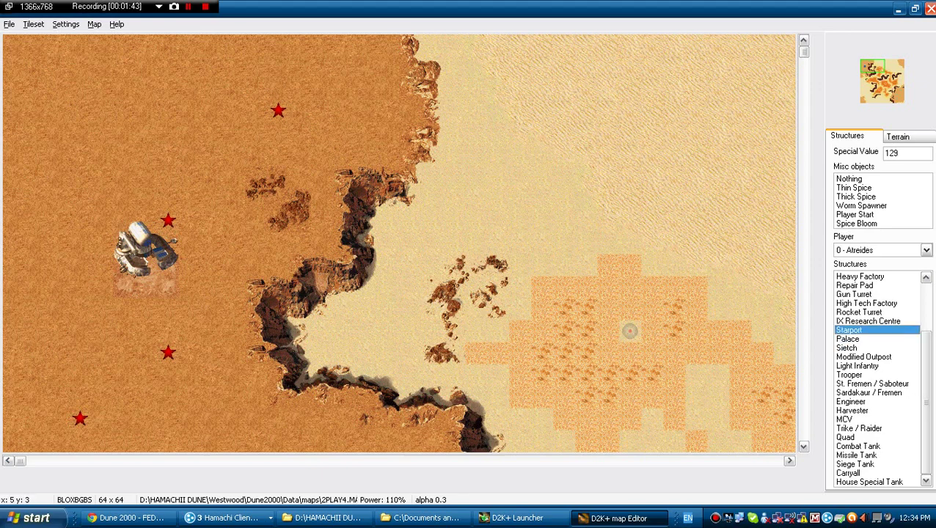
{"action": "left_click", "coordinate": [145, 128]}
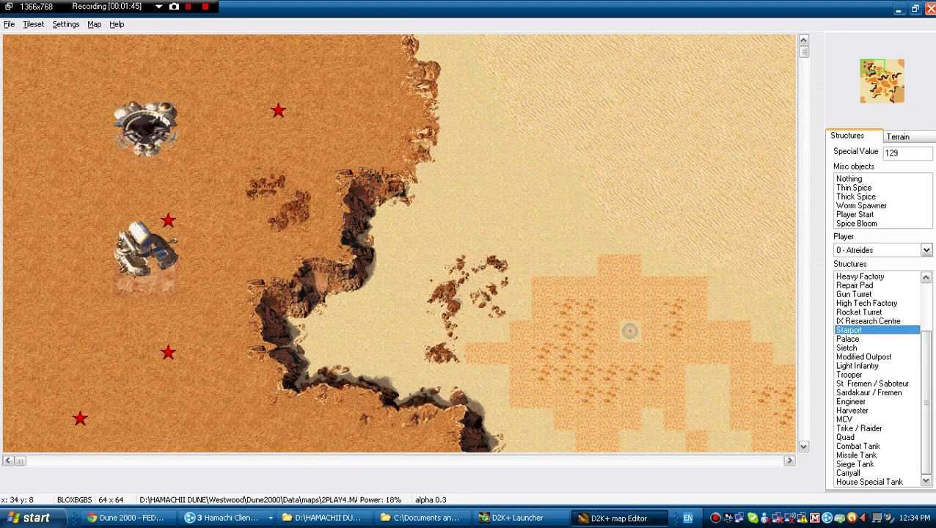
Place four Atreides Wind Traps, two below the Construction Yard and two left of the Starport, and remove the star marker overlapping one.
{"action": "left_click_drag", "start_coordinate": [926, 366], "coordinate": [926, 317]}
{"action": "left_click", "coordinate": [854, 286]}
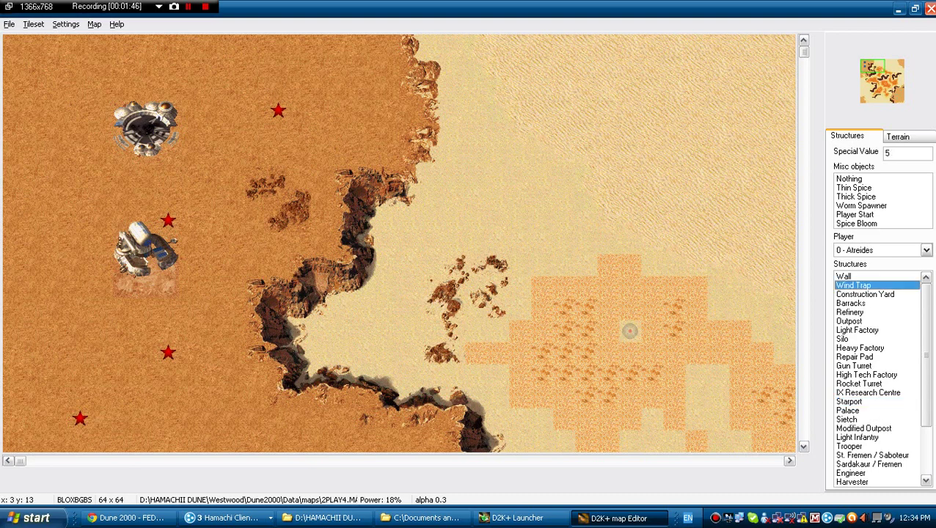
{"action": "left_click", "coordinate": [92, 351]}
{"action": "left_click", "coordinate": [155, 351]}
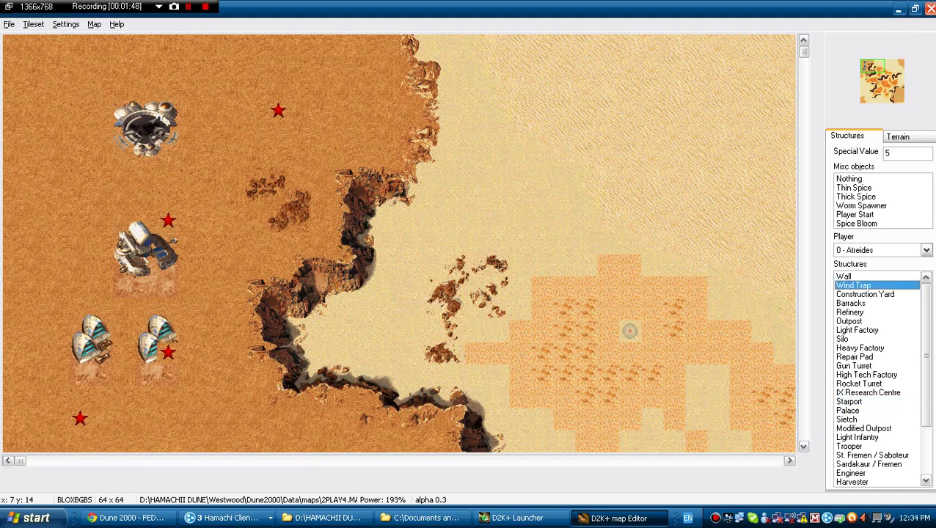
{"action": "right_click", "coordinate": [168, 353]}
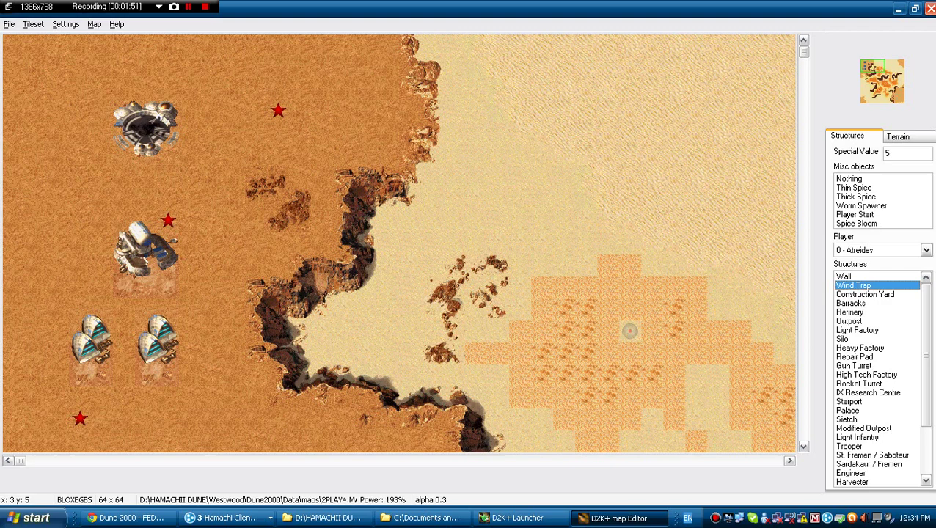
{"action": "left_click", "coordinate": [69, 143]}
{"action": "left_click", "coordinate": [70, 209]}
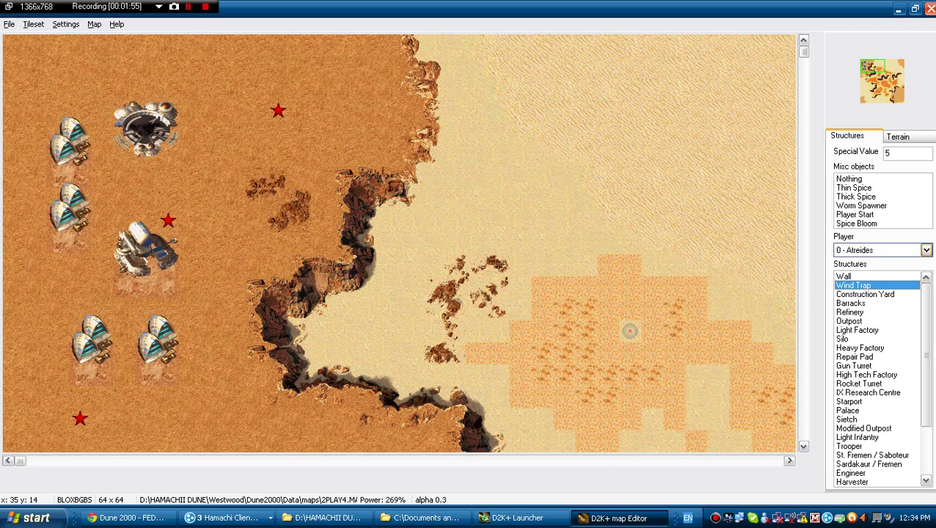
Place five Harkonnen Construction Yards on the rock plateau in the map's lower-right area.
{"action": "left_click", "coordinate": [881, 250]}
{"action": "left_click", "coordinate": [863, 272]}
{"action": "left_click", "coordinate": [866, 294]}
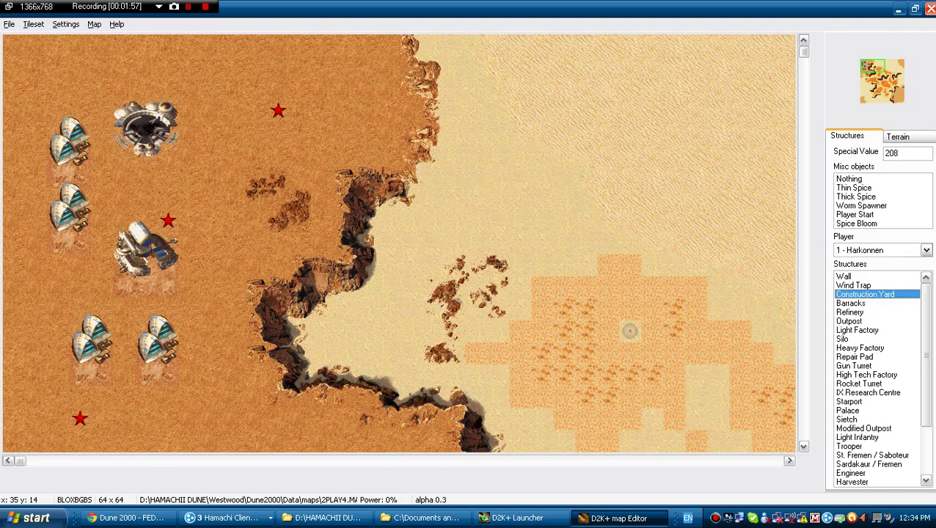
{"action": "left_click", "coordinate": [888, 97]}
{"action": "left_click", "coordinate": [741, 177]}
{"action": "left_click", "coordinate": [719, 244]}
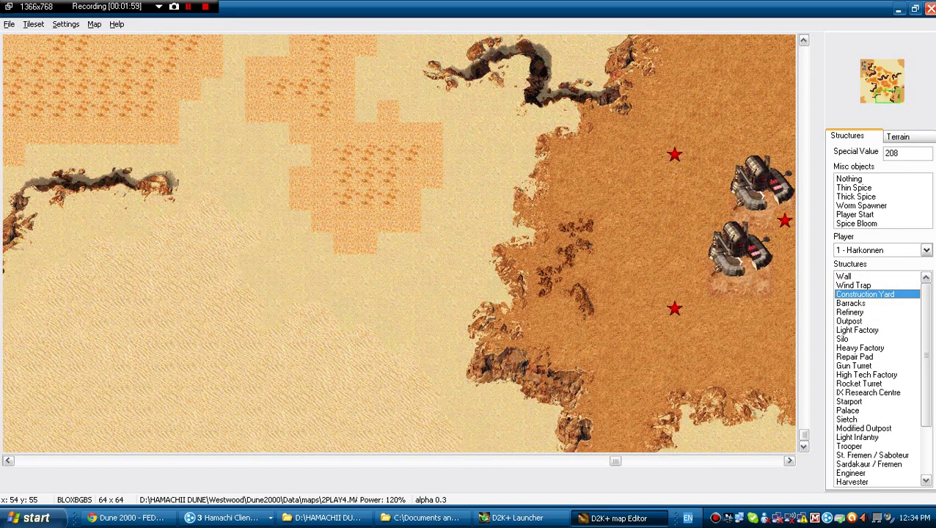
{"action": "left_click", "coordinate": [631, 332]}
{"action": "left_click", "coordinate": [653, 200]}
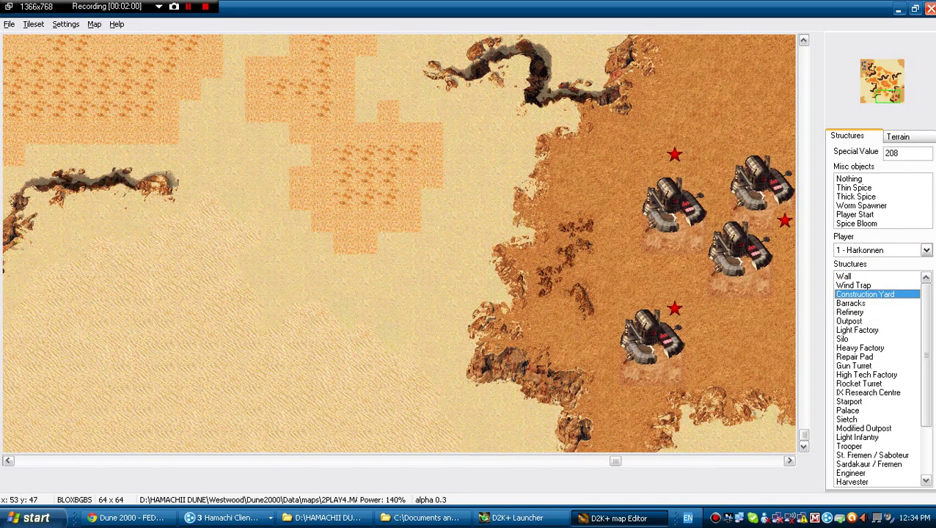
{"action": "left_click", "coordinate": [716, 106]}
Place two Harkonnen Barracks, one on each side of the Harkonnen Construction Yards.
{"action": "left_click", "coordinate": [851, 303]}
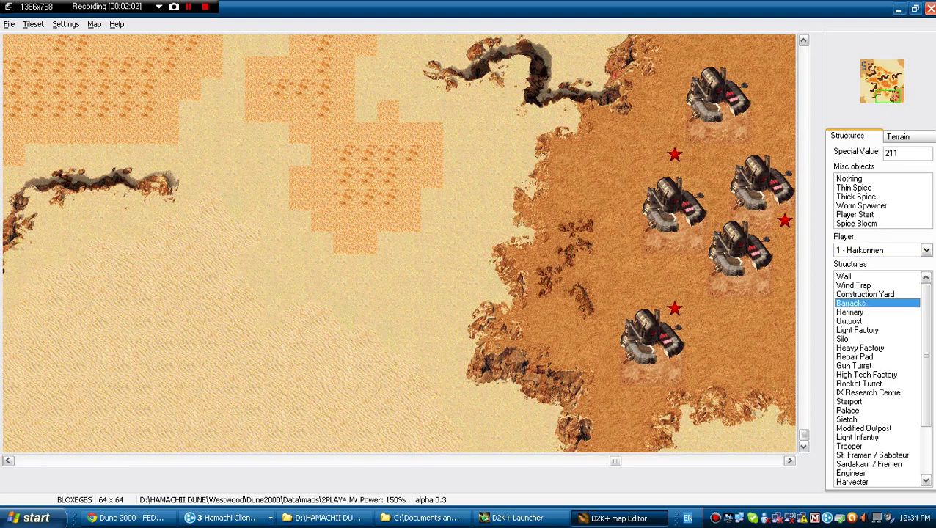
{"action": "left_click", "coordinate": [761, 310]}
{"action": "left_click", "coordinate": [619, 189]}
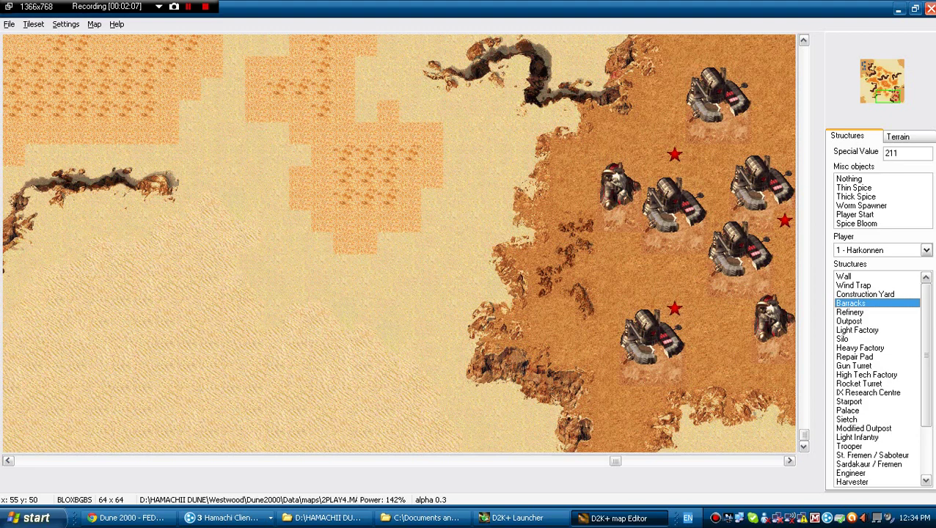
Return to the Atreides base and place an Atreides Repair Pad diagonally above and right of the Starport.
{"action": "left_click_drag", "start_coordinate": [882, 77], "coordinate": [871, 64]}
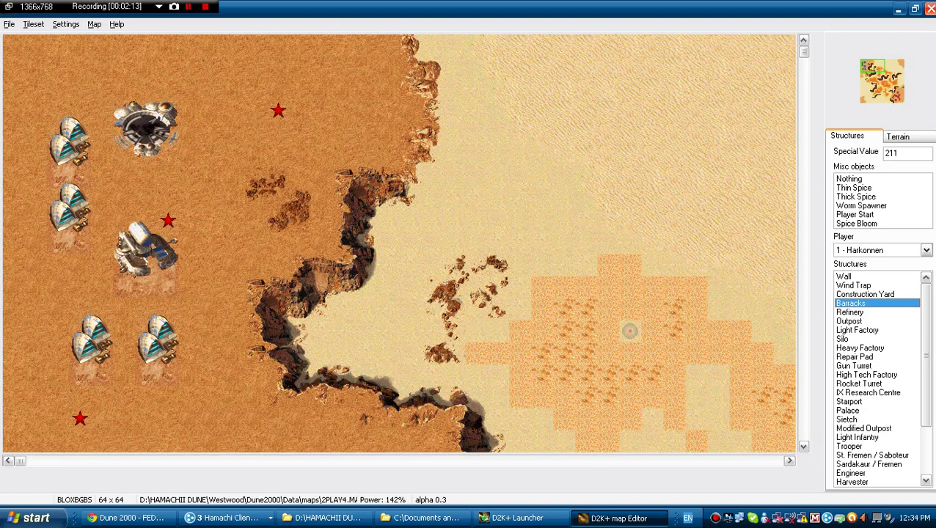
{"action": "left_click", "coordinate": [850, 313]}
{"action": "left_click", "coordinate": [857, 330]}
{"action": "left_click", "coordinate": [849, 321]}
{"action": "left_click", "coordinate": [860, 348]}
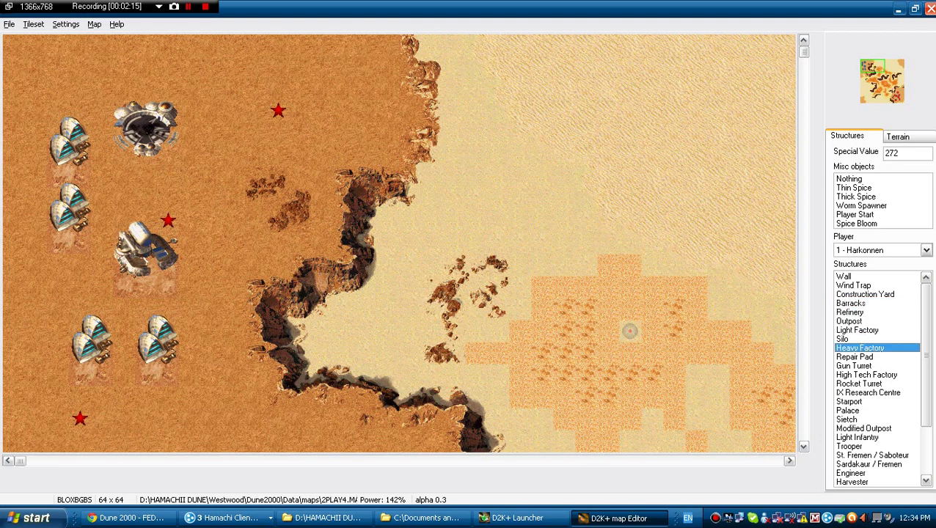
{"action": "key", "text": "Down"}
{"action": "key", "text": "Down"}
{"action": "key", "text": "Down"}
{"action": "key", "text": "Down"}
{"action": "left_click", "coordinate": [855, 357]}
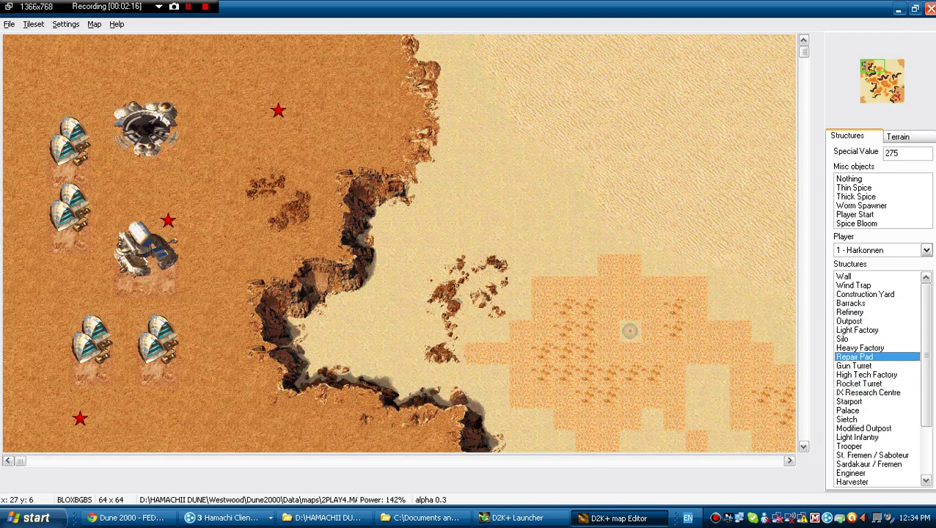
{"action": "left_click", "coordinate": [926, 250]}
{"action": "left_click", "coordinate": [860, 261]}
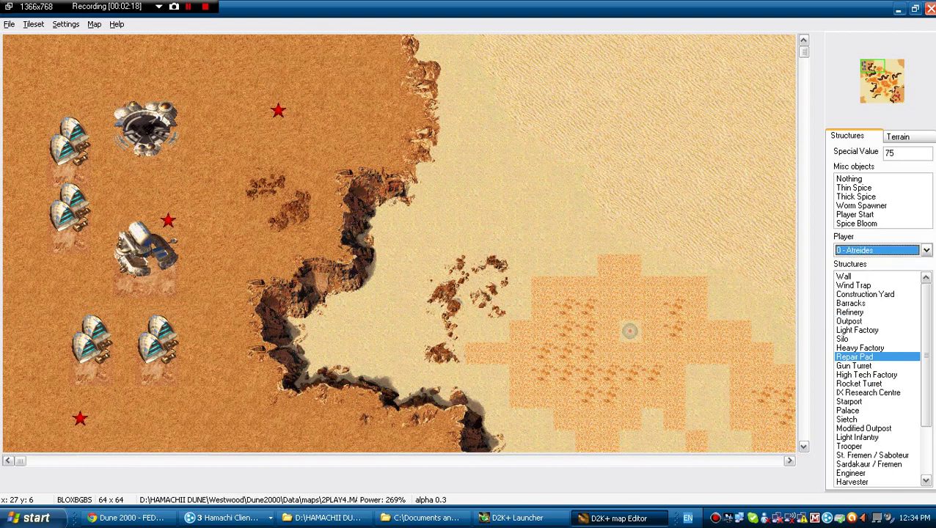
{"action": "left_click", "coordinate": [168, 67]}
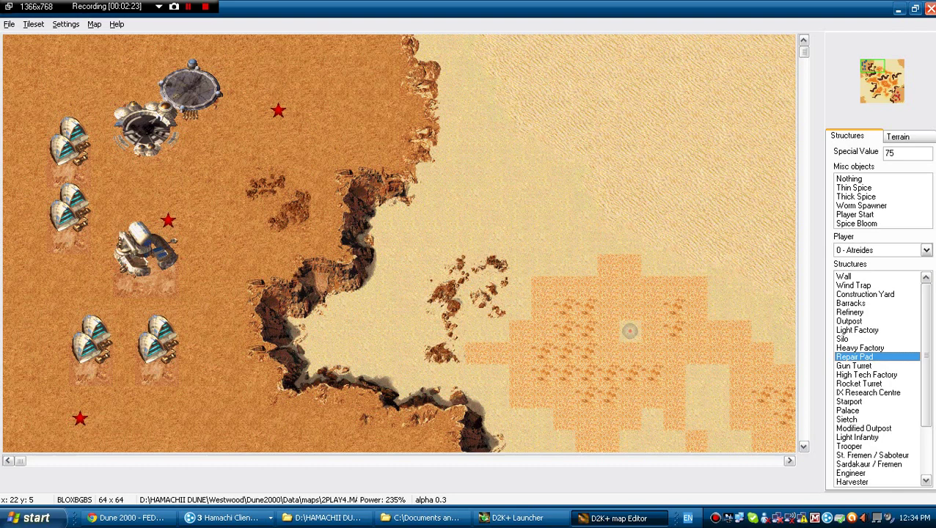
Save the map under the new name tut.map on the Desktop.
{"action": "left_click", "coordinate": [8, 24]}
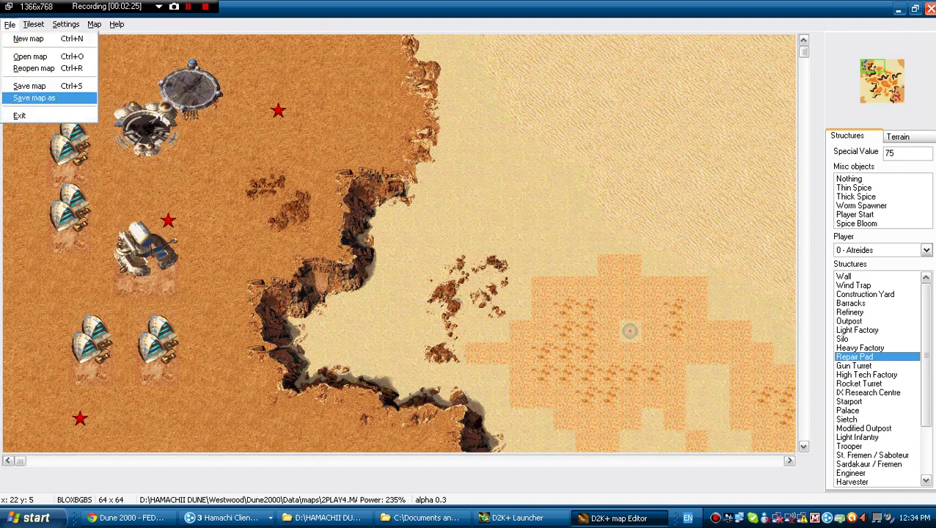
{"action": "left_click", "coordinate": [30, 98]}
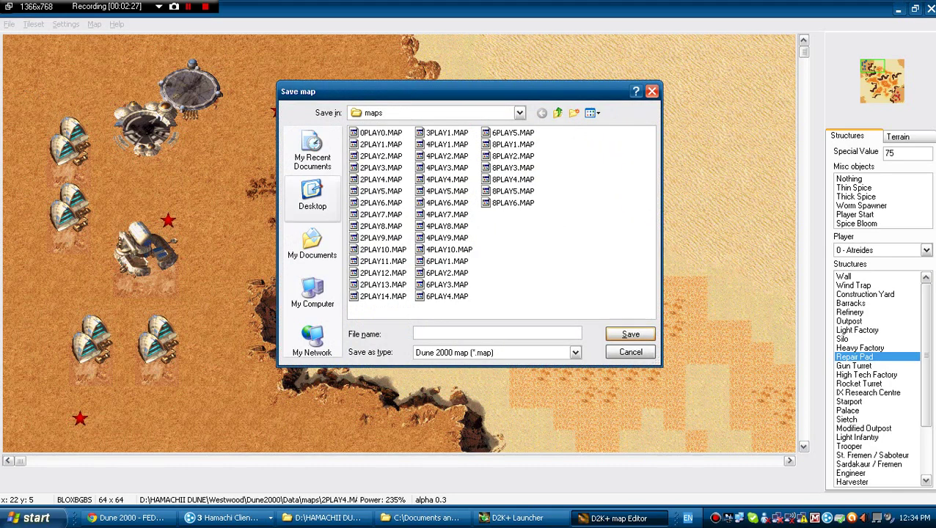
{"action": "left_click", "coordinate": [313, 196]}
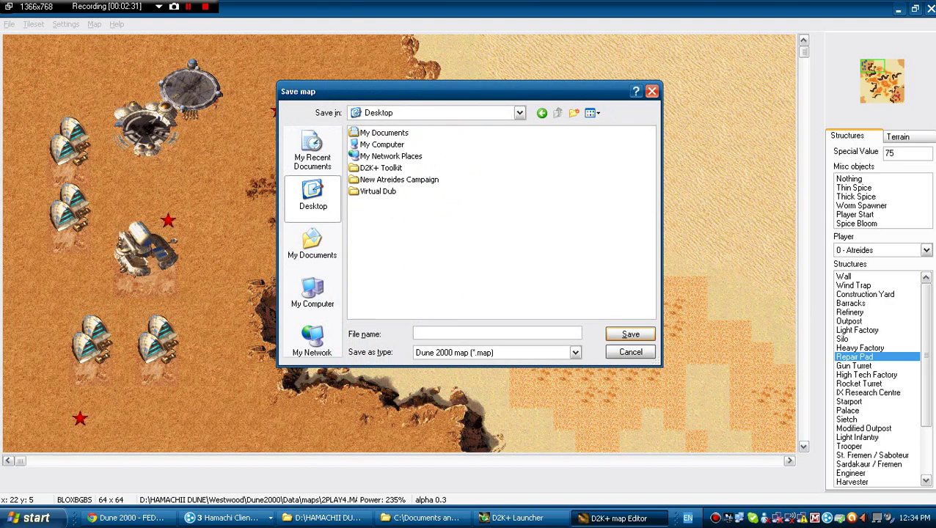
{"action": "type", "text": "tut.map"}
{"action": "left_click", "coordinate": [631, 334]}
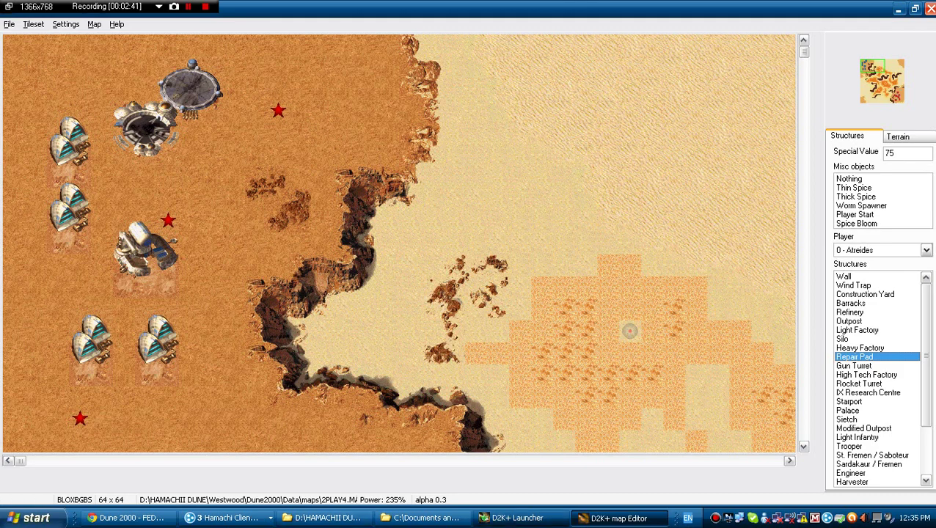
Start the Mission Editor from the D2K+ Launcher and browse to the D: drive for a mission file to open.
{"action": "left_click", "coordinate": [519, 518]}
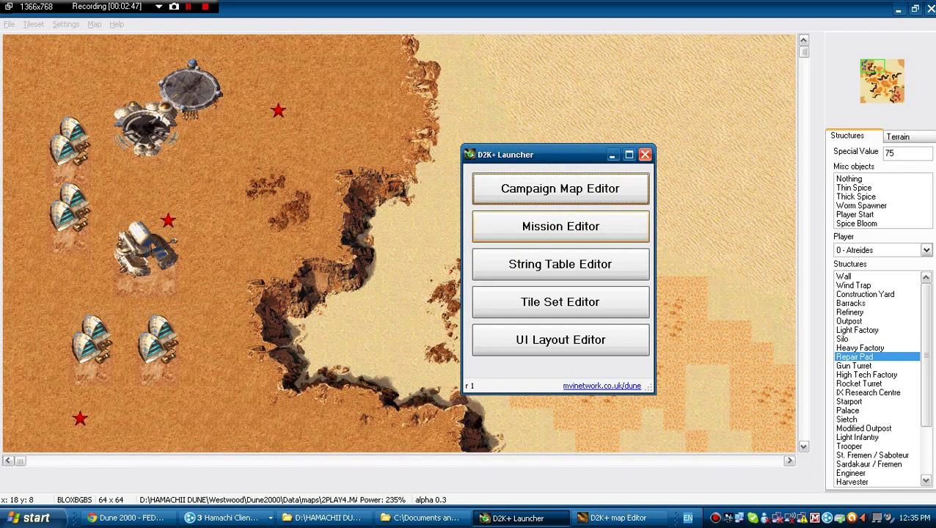
{"action": "left_click", "coordinate": [561, 227]}
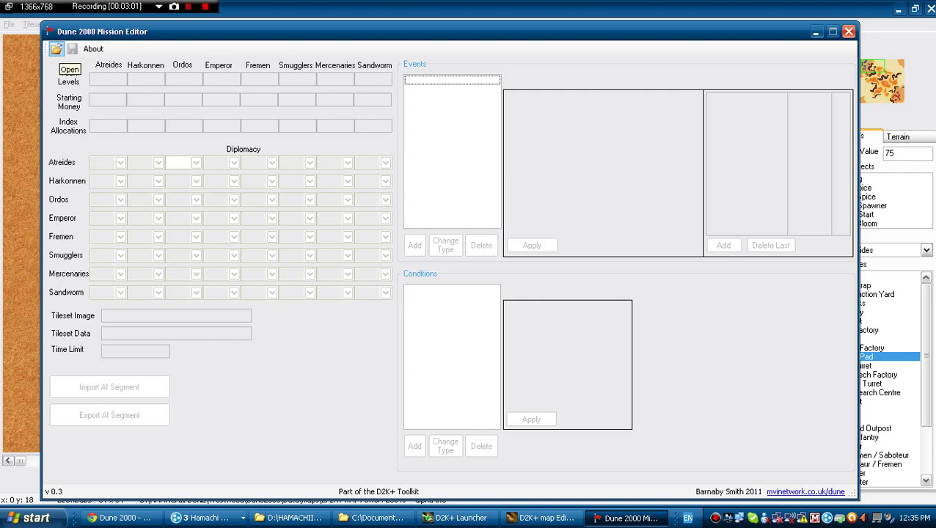
{"action": "left_click", "coordinate": [55, 48]}
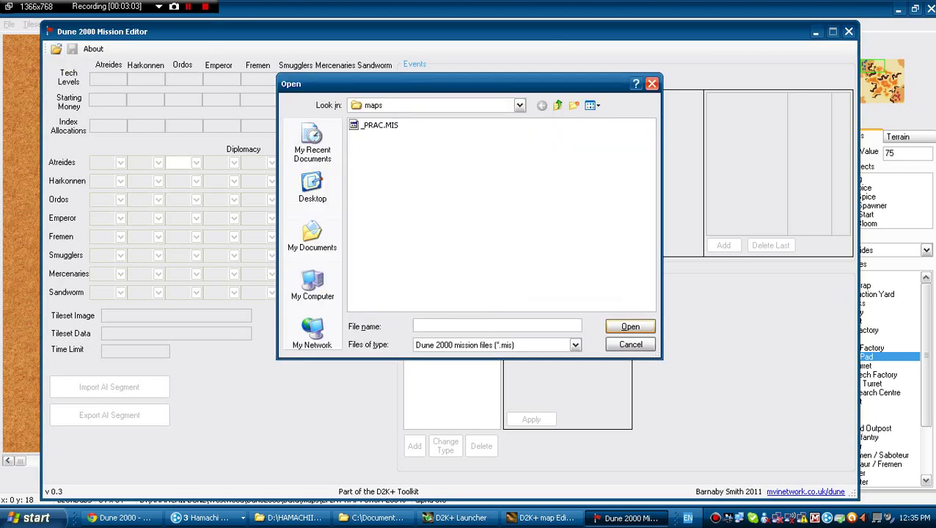
{"action": "left_click", "coordinate": [312, 188]}
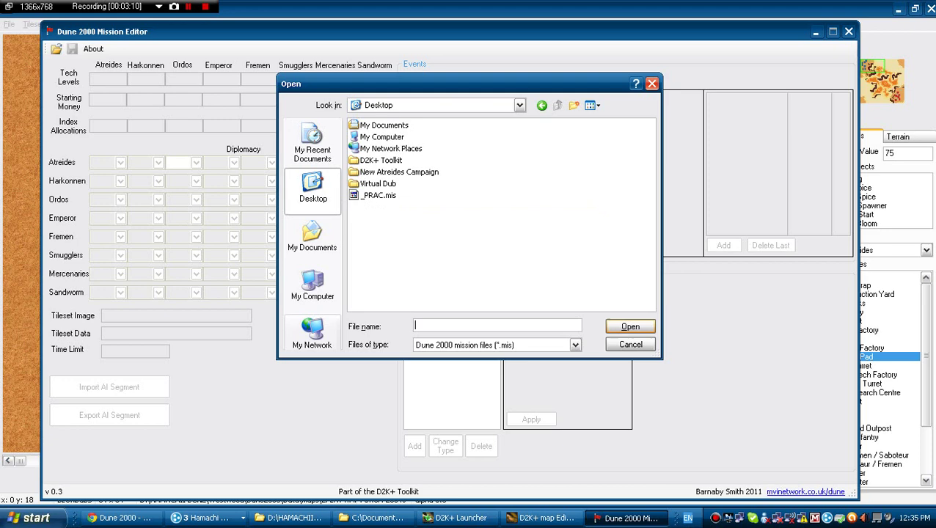
{"action": "left_click", "coordinate": [312, 286]}
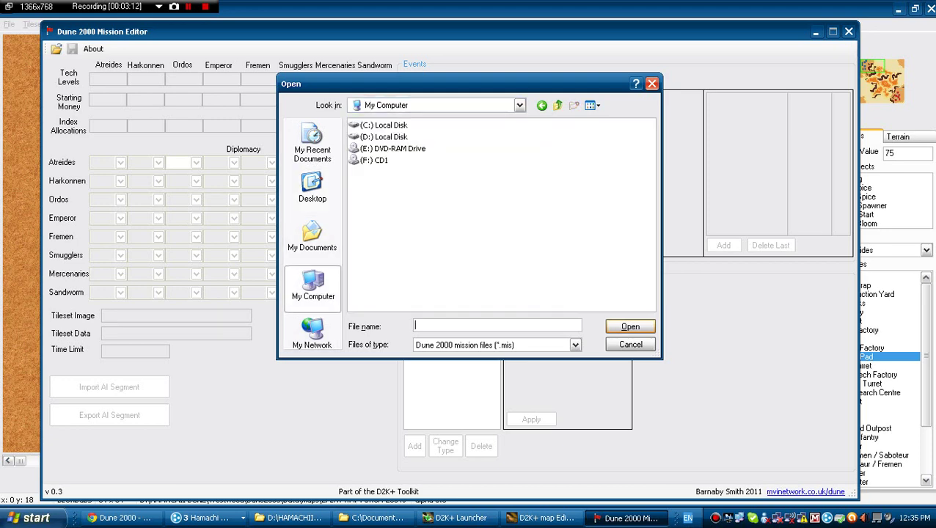
{"action": "double_click", "coordinate": [383, 137]}
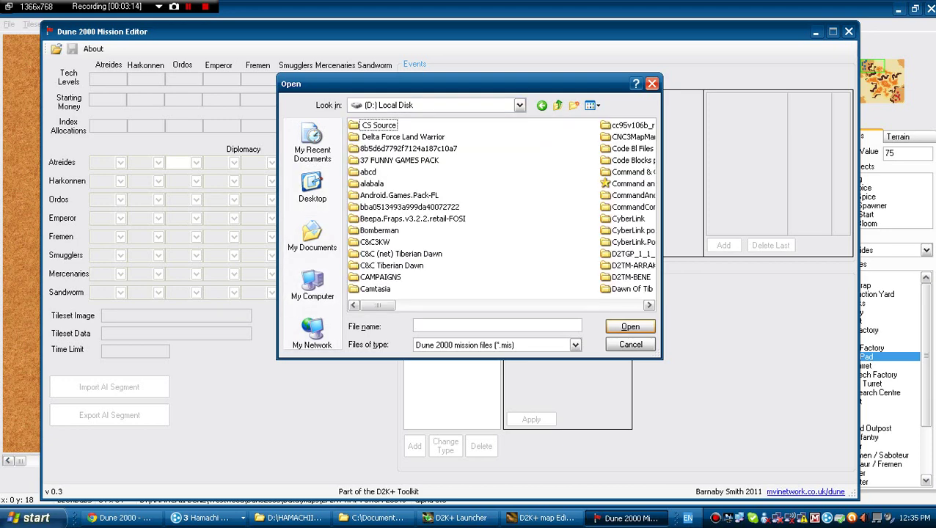
Open the mission file empty(O).mis from the DESKTOP BACKUPS folder.
{"action": "key", "text": "c"}
{"action": "key", "text": "c"}
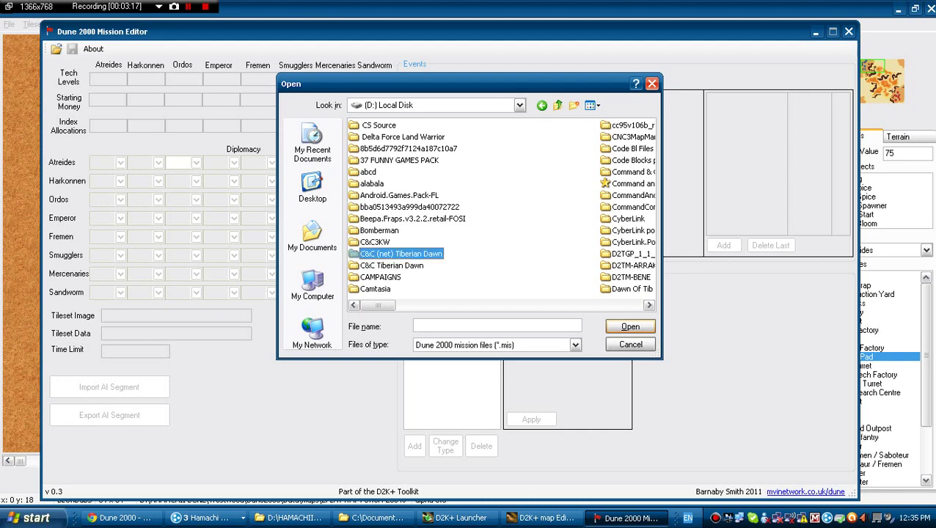
{"action": "key", "text": "d"}
{"action": "key", "text": "d"}
{"action": "key", "text": "d"}
{"action": "key", "text": "d"}
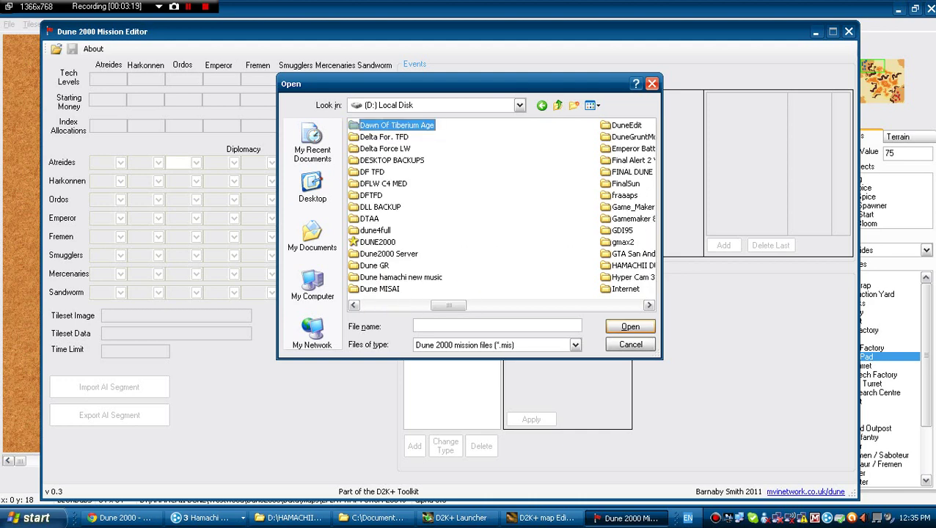
{"action": "key", "text": "Down"}
{"action": "key", "text": "Down"}
{"action": "key", "text": "Down"}
{"action": "key", "text": "Return"}
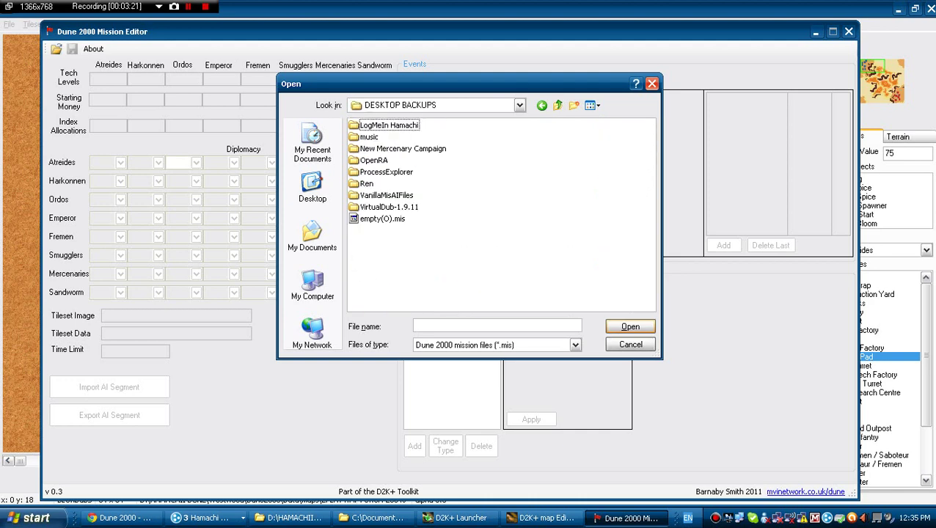
{"action": "left_click", "coordinate": [382, 219]}
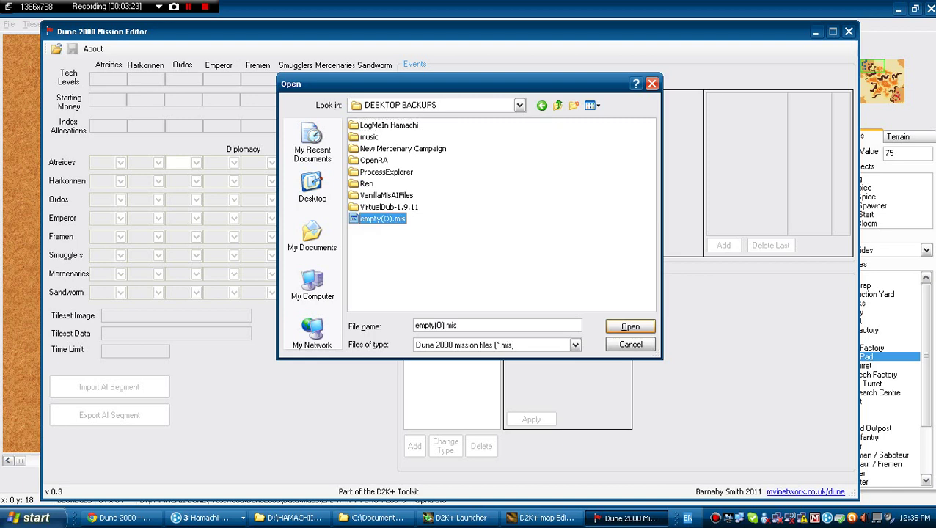
{"action": "key", "text": "Return"}
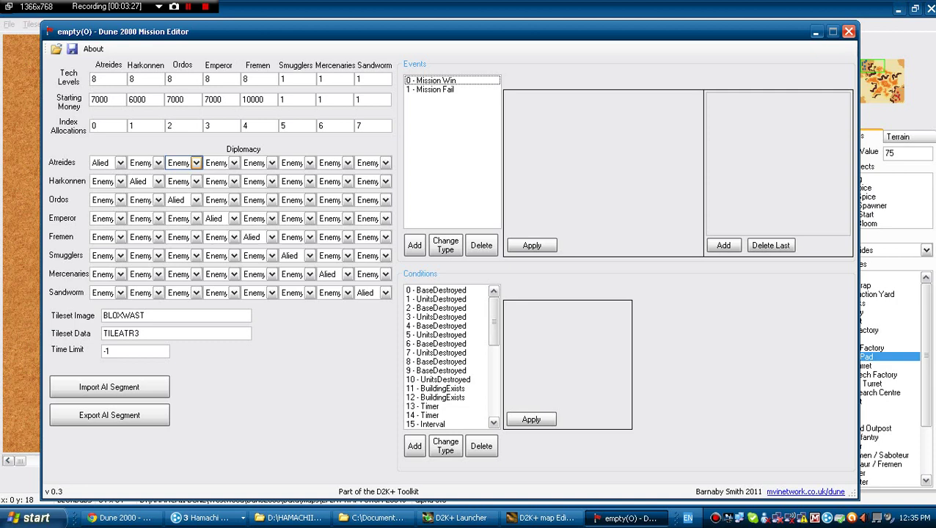
Switch to the D2K+ map editor and change the owner of all Atreides structures to Ordos.
{"action": "left_click", "coordinate": [543, 518]}
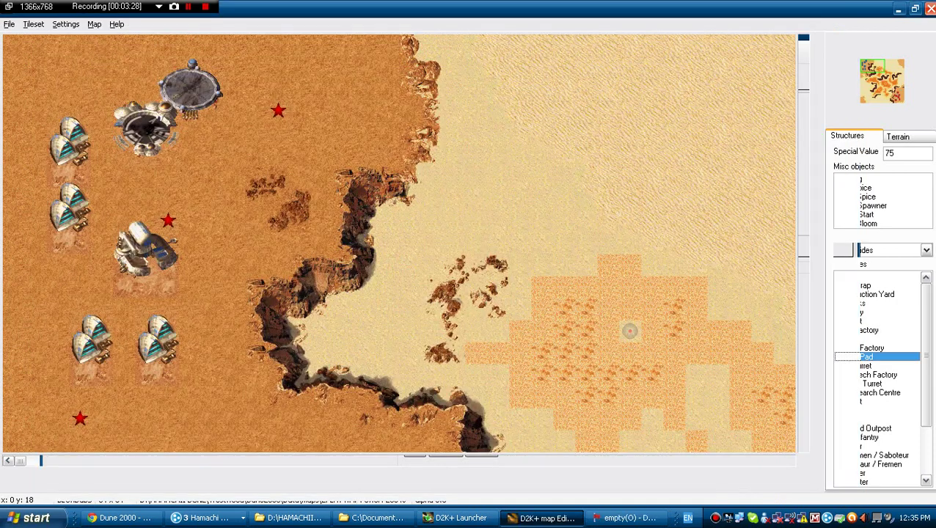
{"action": "key", "text": "alt+m"}
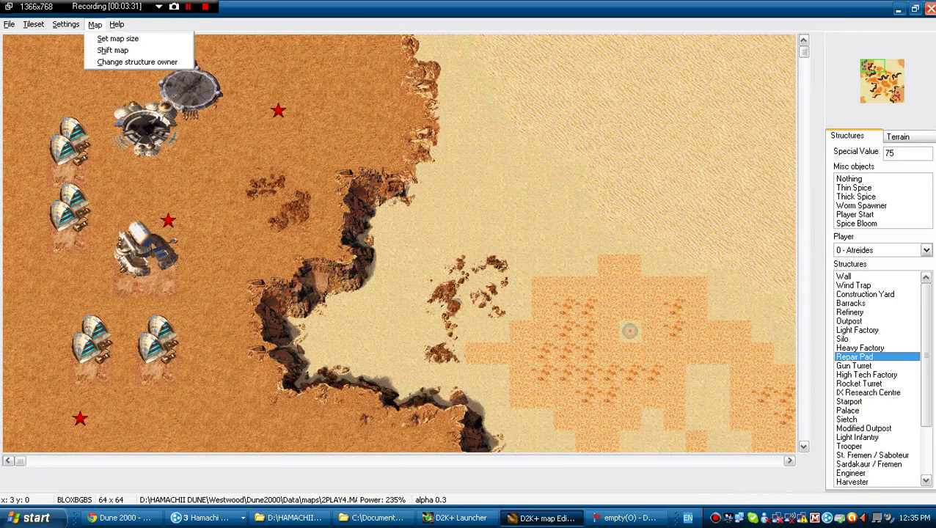
{"action": "key", "text": "Up"}
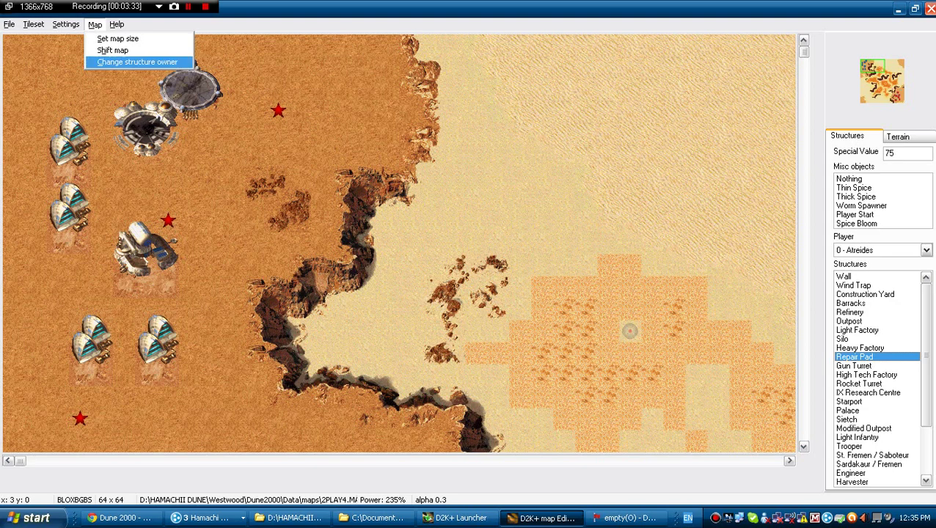
{"action": "key", "text": "Return"}
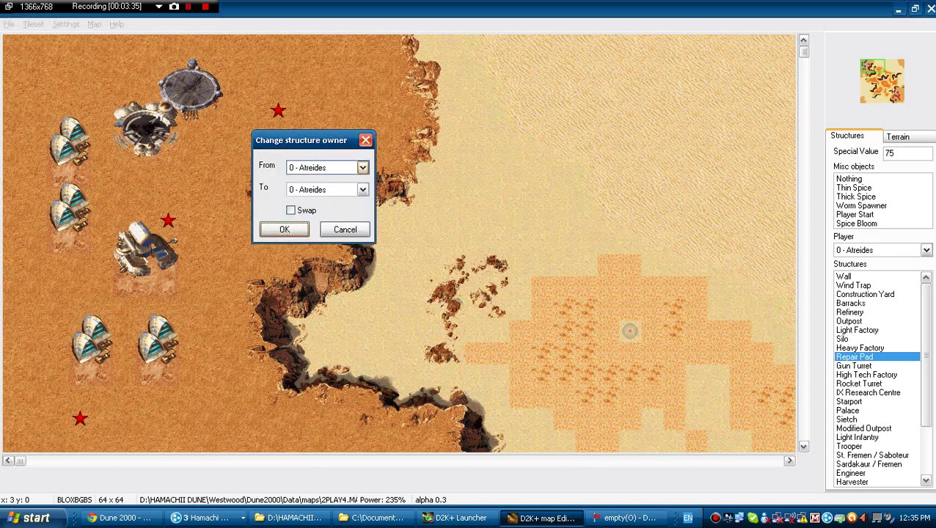
{"action": "left_click_drag", "start_coordinate": [308, 140], "coordinate": [446, 164]}
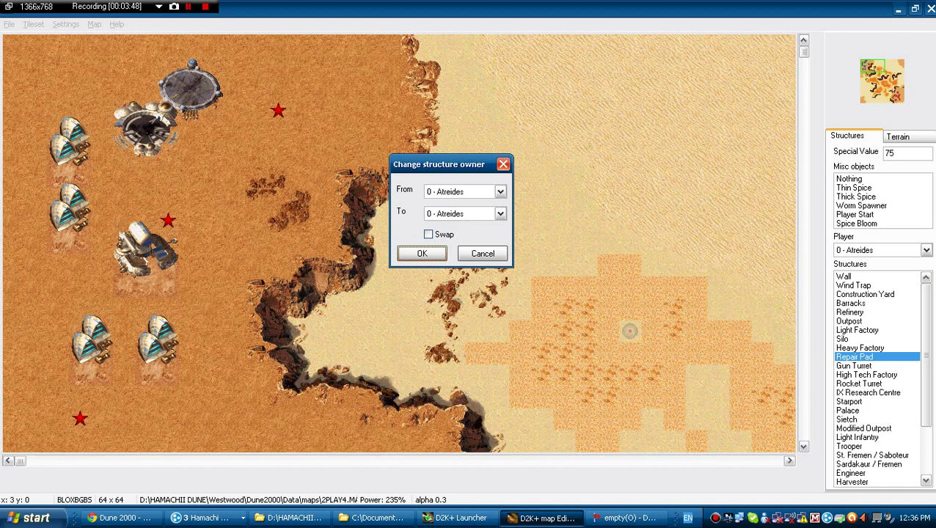
{"action": "left_click", "coordinate": [501, 192]}
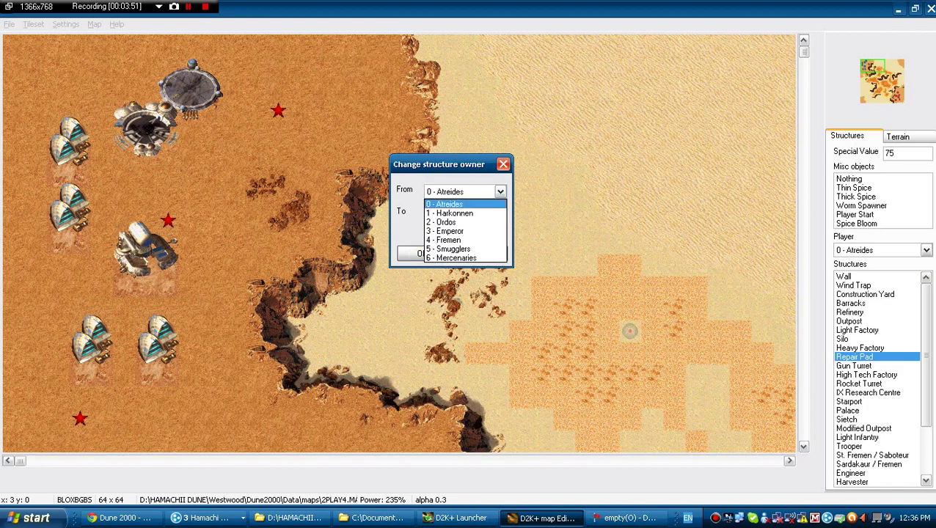
{"action": "left_click", "coordinate": [445, 204]}
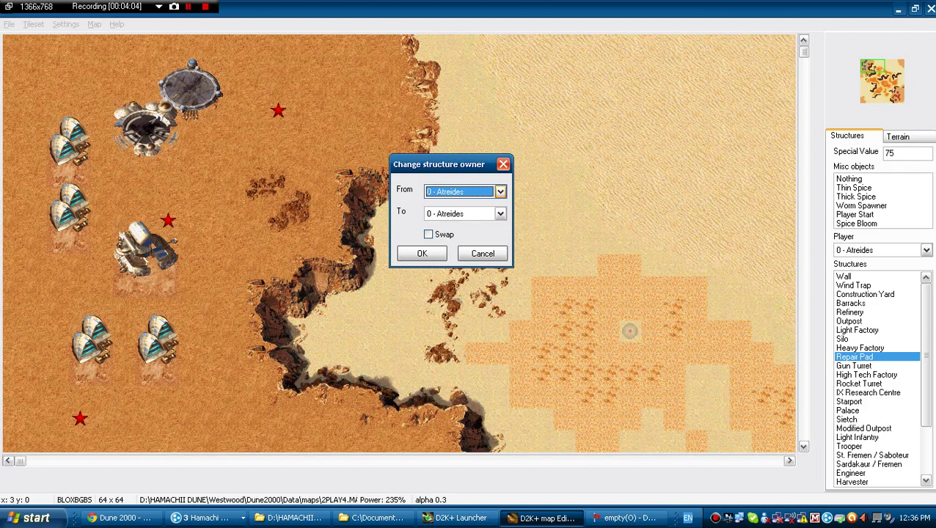
{"action": "left_click", "coordinate": [500, 213]}
{"action": "left_click", "coordinate": [449, 243]}
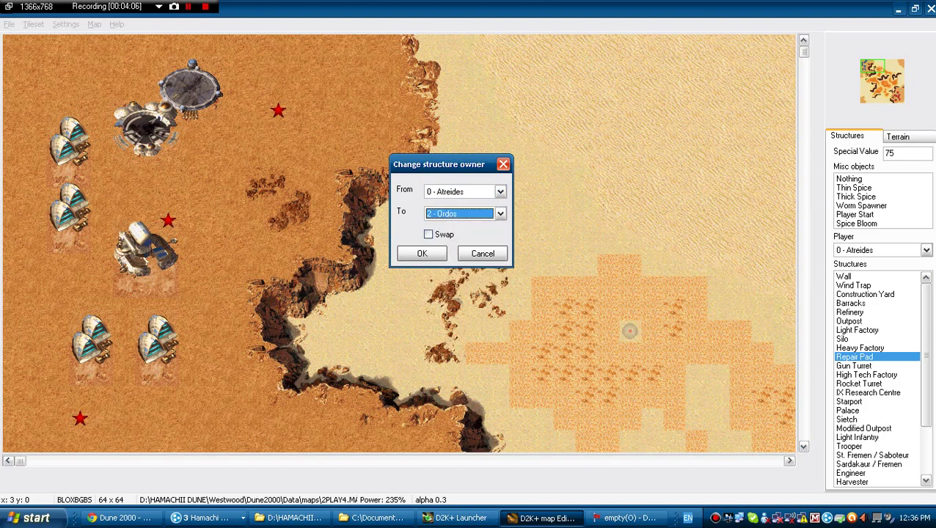
{"action": "left_click", "coordinate": [501, 213]}
{"action": "left_click", "coordinate": [500, 214]}
{"action": "key", "text": "Return"}
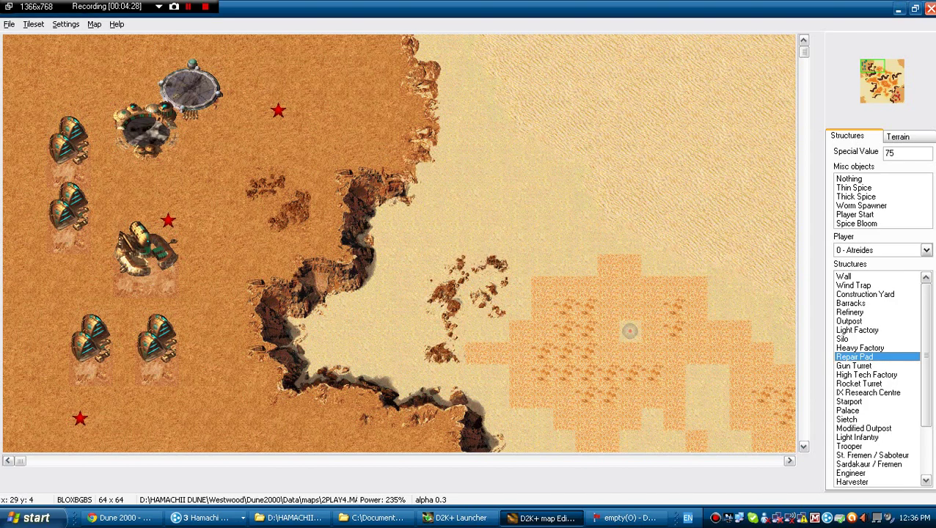
Save the map with the changed structure owner over tut.map on the Desktop.
{"action": "left_click", "coordinate": [882, 77]}
{"action": "left_click", "coordinate": [10, 24]}
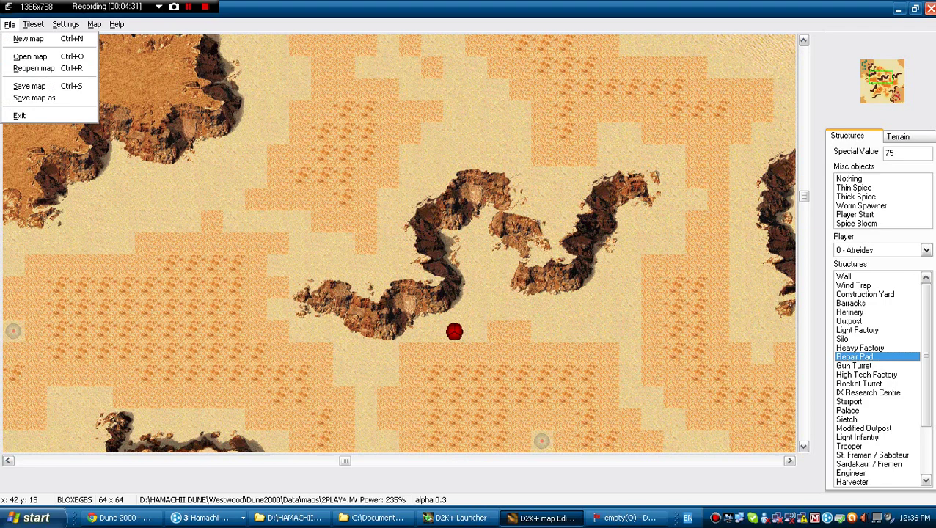
{"action": "key", "text": "Return"}
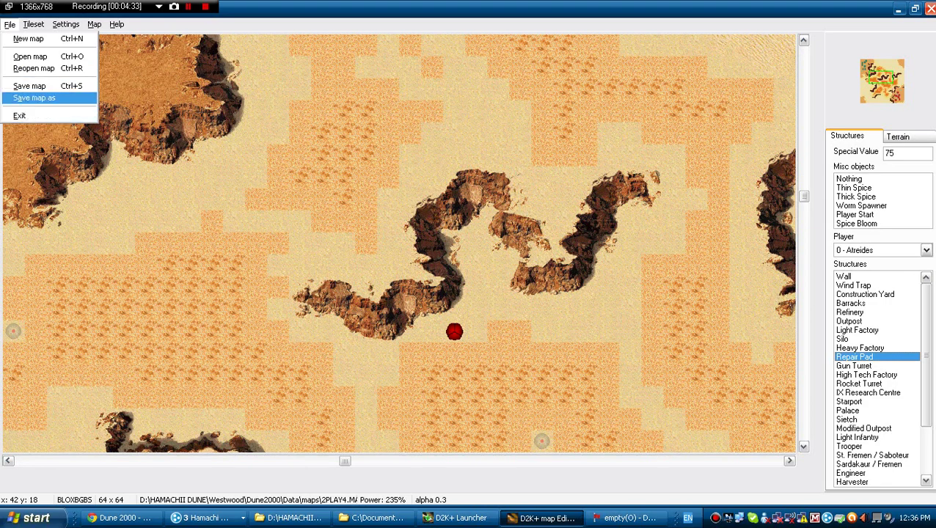
{"action": "key", "text": "Return"}
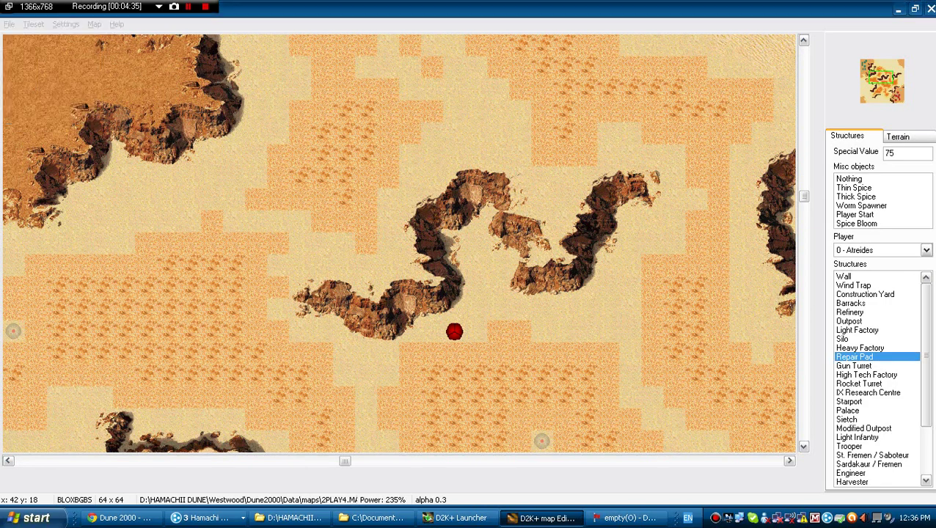
{"action": "left_click", "coordinate": [373, 203]}
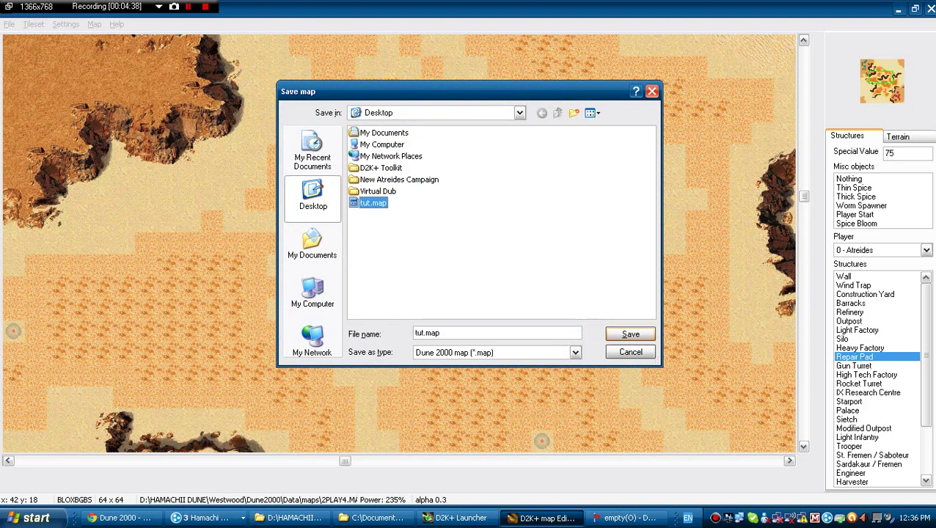
{"action": "key", "text": "Return"}
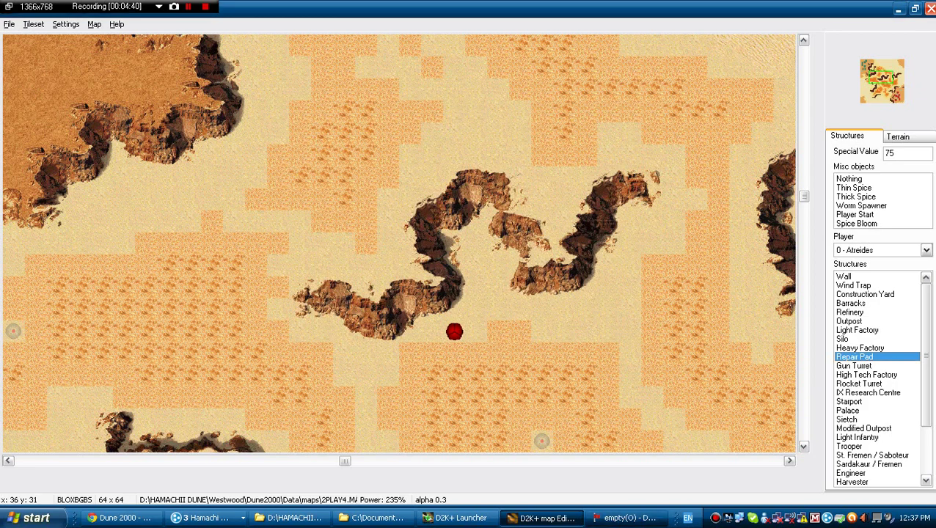
Switch back to the Mission Editor and examine the condition list and the settings of its BaseDestroyed and UnitsDestroyed conditions.
{"action": "key", "text": "alt+Tab"}
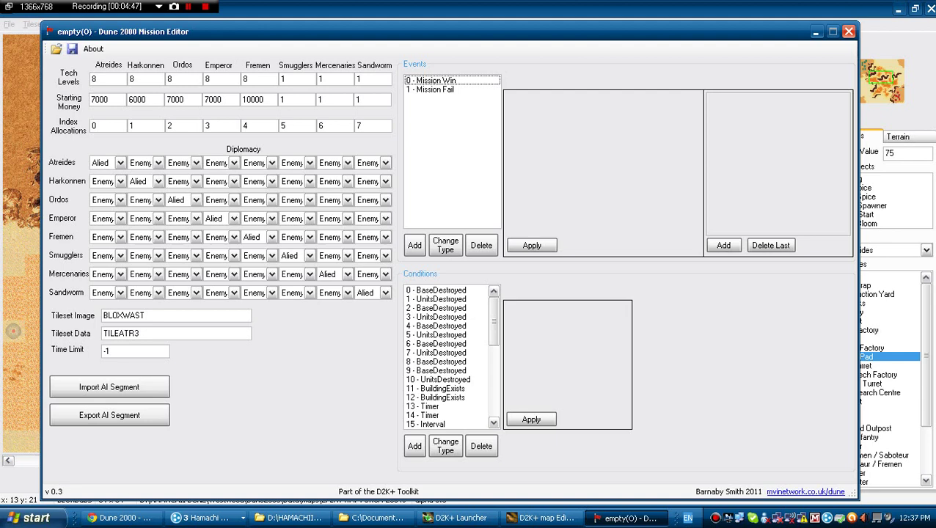
{"action": "scroll", "coordinate": [449, 356], "scroll_direction": "down", "scroll_amount": 8}
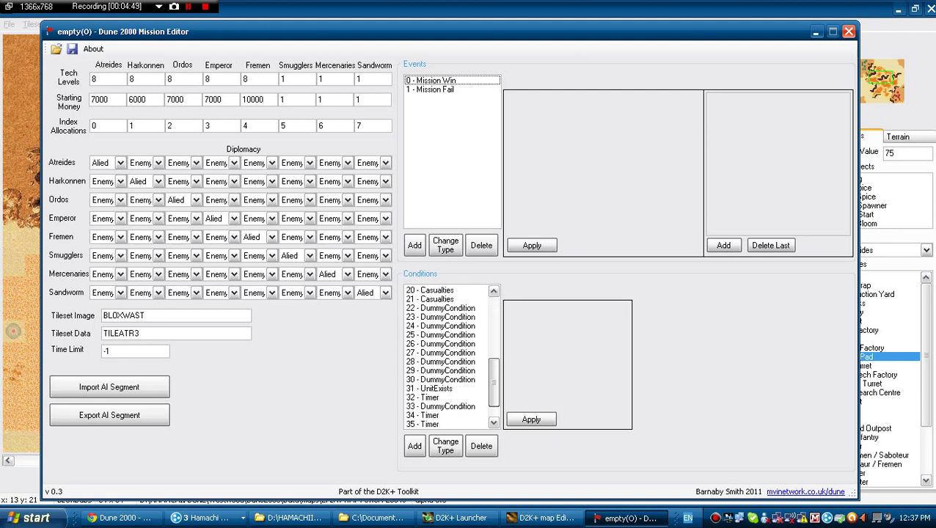
{"action": "scroll", "coordinate": [449, 356], "scroll_direction": "up", "scroll_amount": 6}
{"action": "scroll", "coordinate": [449, 356], "scroll_direction": "down", "scroll_amount": 5}
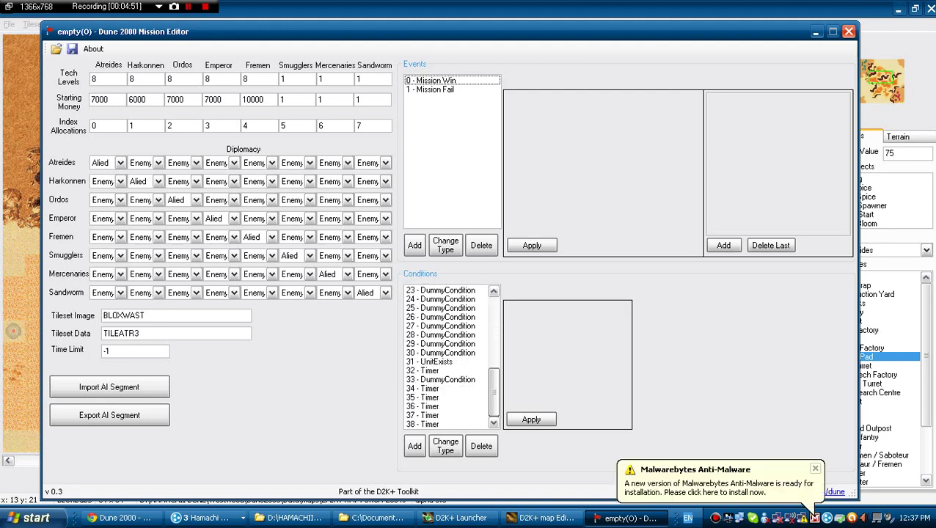
{"action": "scroll", "coordinate": [449, 356], "scroll_direction": "up", "scroll_amount": 7}
{"action": "left_click", "coordinate": [815, 469]}
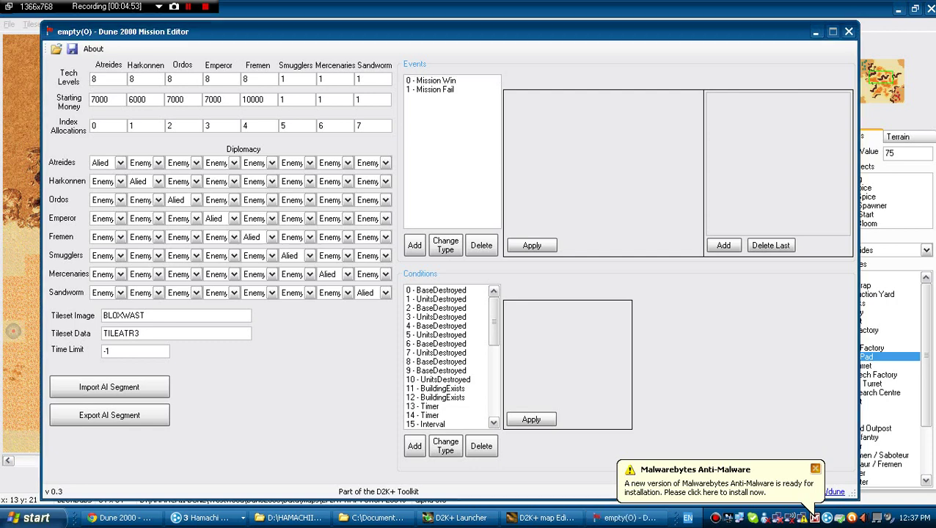
{"action": "left_click", "coordinate": [436, 334]}
{"action": "left_click", "coordinate": [438, 343]}
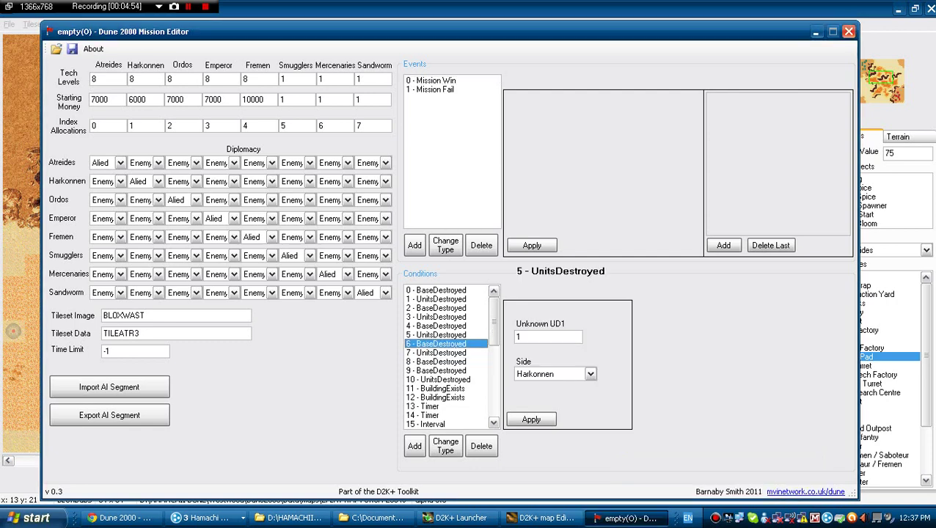
{"action": "left_click", "coordinate": [437, 370]}
{"action": "left_click", "coordinate": [438, 379]}
{"action": "left_click", "coordinate": [437, 343]}
{"action": "left_click", "coordinate": [438, 326]}
{"action": "left_click", "coordinate": [437, 353]}
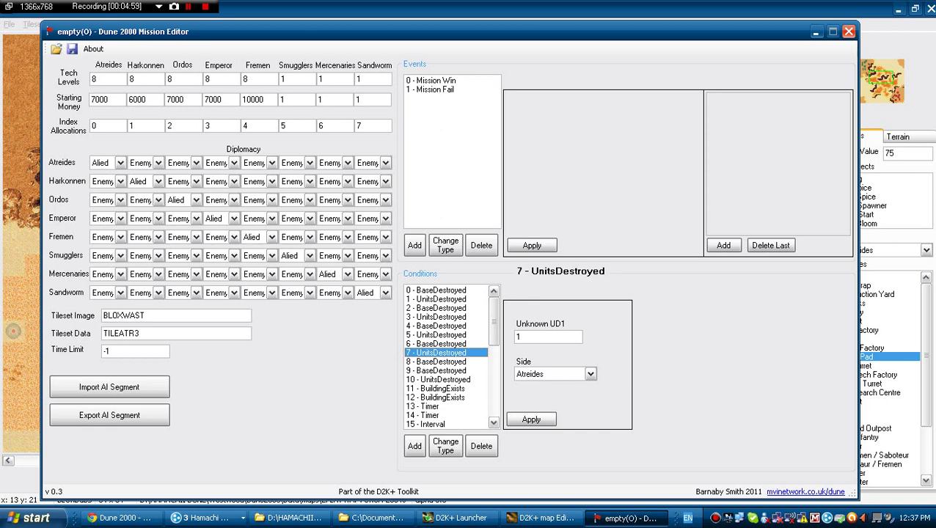
Try a tech level of 7 for Ordos and set it back to 8.
{"action": "left_click", "coordinate": [184, 100]}
{"action": "key", "text": "alt+a"}
{"action": "key", "text": "Escape"}
{"action": "double_click", "coordinate": [169, 80]}
{"action": "left_click", "coordinate": [171, 79]}
{"action": "key", "text": "BackSpace"}
{"action": "type", "text": "7"}
{"action": "key", "text": "BackSpace"}
{"action": "type", "text": "8"}
Examine the tech level, starting money and index allocation values of the Ordos, Smugglers and Sandworm sides.
{"action": "left_click", "coordinate": [291, 100]}
{"action": "left_click", "coordinate": [365, 99]}
{"action": "left_click", "coordinate": [366, 79]}
{"action": "left_click", "coordinate": [366, 100]}
{"action": "left_click", "coordinate": [365, 126]}
{"action": "double_click", "coordinate": [174, 100]}
{"action": "left_click", "coordinate": [184, 100]}
{"action": "left_click", "coordinate": [171, 100]}
{"action": "left_click", "coordinate": [172, 126]}
{"action": "left_click", "coordinate": [210, 126]}
Try 0 as the Emperor's index allocation and set it back to 3.
{"action": "left_click", "coordinate": [249, 126]}
{"action": "double_click", "coordinate": [246, 127]}
{"action": "type", "text": "0"}
{"action": "key", "text": "BackSpace"}
{"action": "type", "text": "3"}
{"action": "key", "text": "shift+Tab"}
{"action": "left_click", "coordinate": [208, 125]}
{"action": "double_click", "coordinate": [209, 125]}
{"action": "left_click", "coordinate": [209, 125]}
{"action": "double_click", "coordinate": [208, 125]}
Set the diplomacy between Emperor and Atreides to Alied in both directions.
{"action": "left_click", "coordinate": [110, 218]}
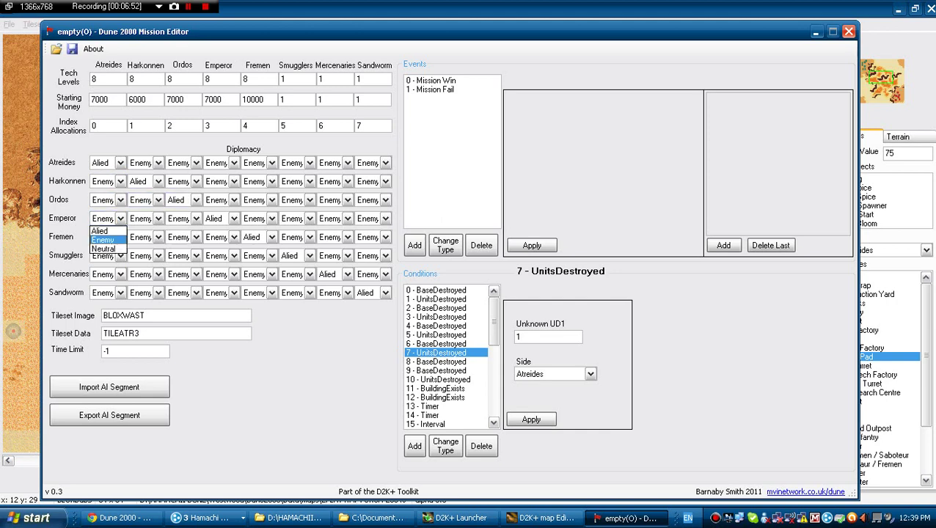
{"action": "left_click", "coordinate": [103, 240]}
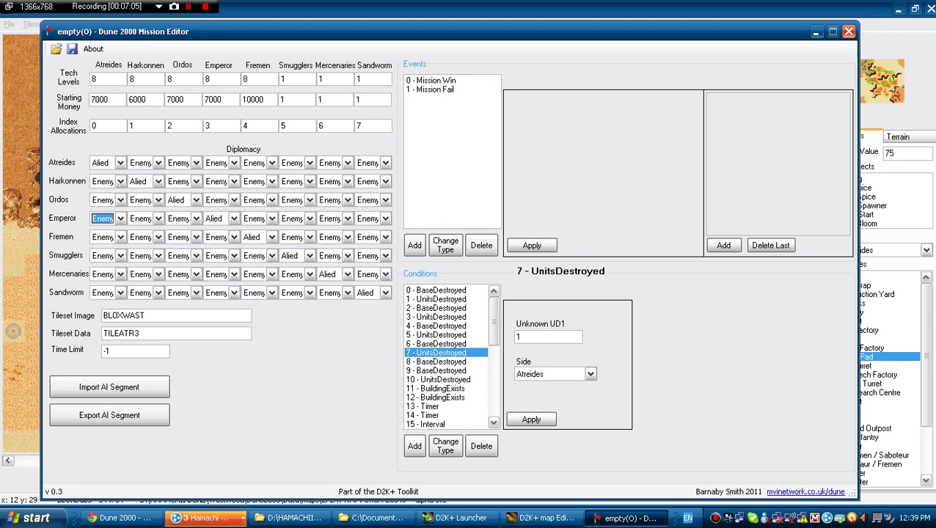
{"action": "left_click", "coordinate": [121, 217]}
{"action": "left_click", "coordinate": [103, 228]}
{"action": "left_click", "coordinate": [233, 162]}
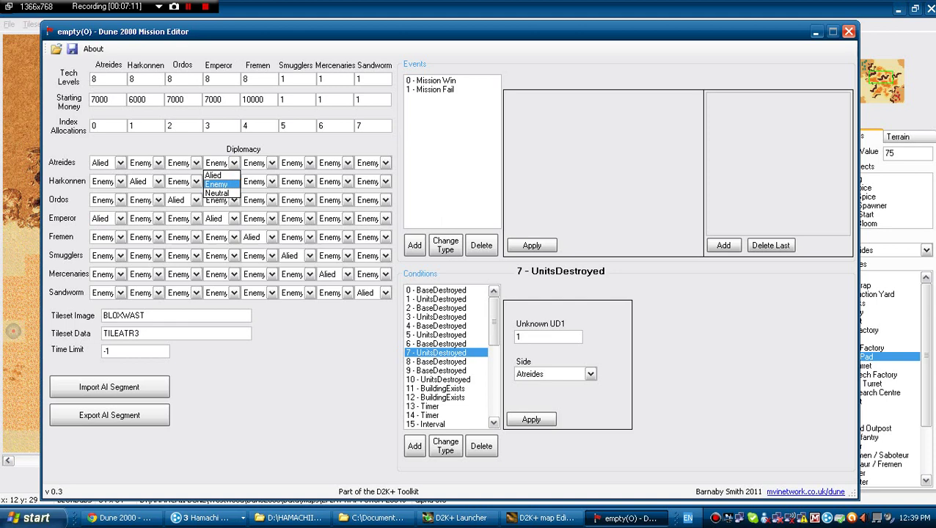
{"action": "left_click", "coordinate": [214, 175]}
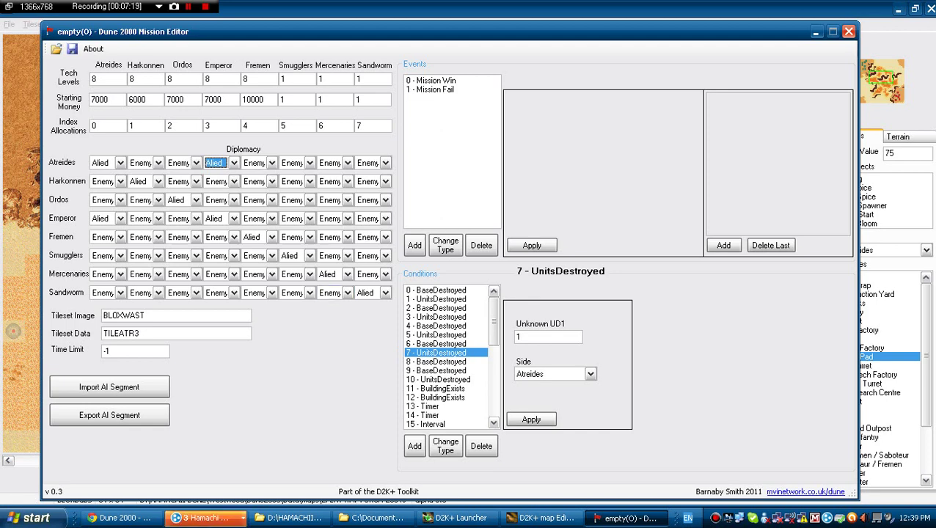
Examine the tileset and time limit fields and the sides assigned to the UnitsDestroyed conditions.
{"action": "mouse_move", "coordinate": [494, 321]}
{"action": "left_mouse_down"}
{"action": "mouse_move", "coordinate": [493, 362]}
{"action": "mouse_move", "coordinate": [494, 318]}
{"action": "left_mouse_up"}
{"action": "left_click_drag", "start_coordinate": [148, 315], "coordinate": [102, 351]}
{"action": "left_click", "coordinate": [436, 317]}
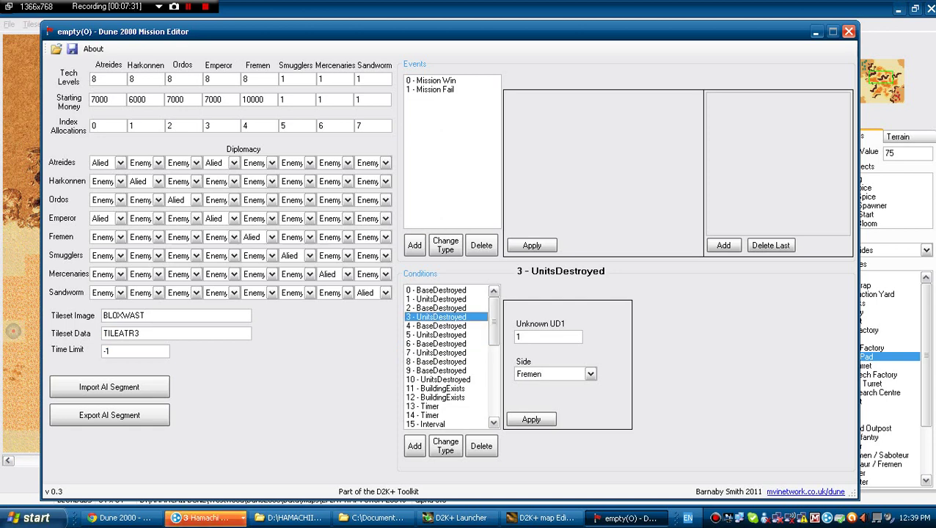
{"action": "left_click", "coordinate": [437, 371]}
{"action": "left_click", "coordinate": [438, 380]}
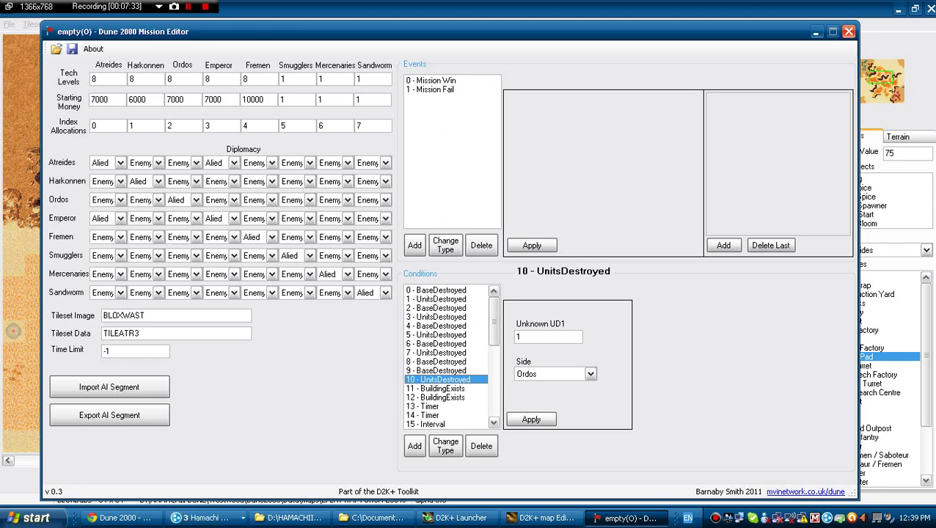
{"action": "left_click_drag", "start_coordinate": [494, 320], "coordinate": [494, 345]}
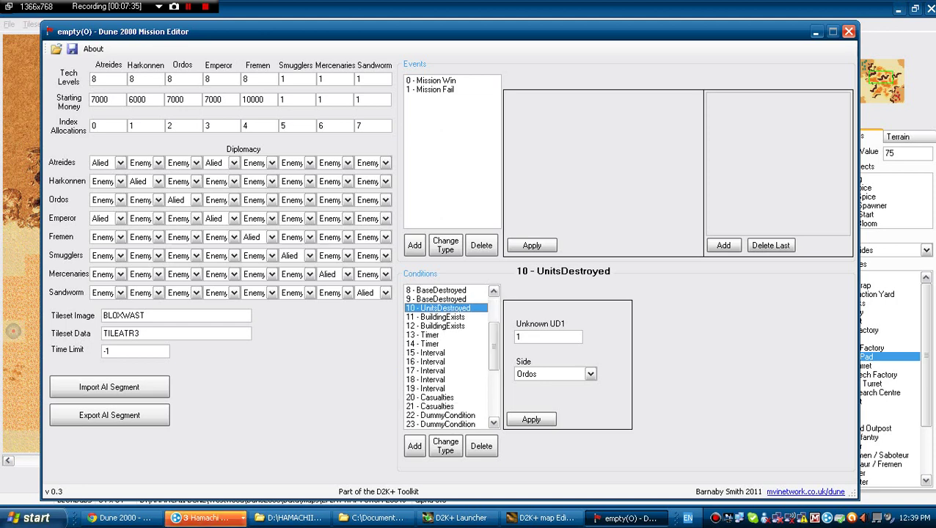
Examine the settings of the Timer and Interval conditions, from number 13 to number 18.
{"action": "left_click", "coordinate": [426, 345]}
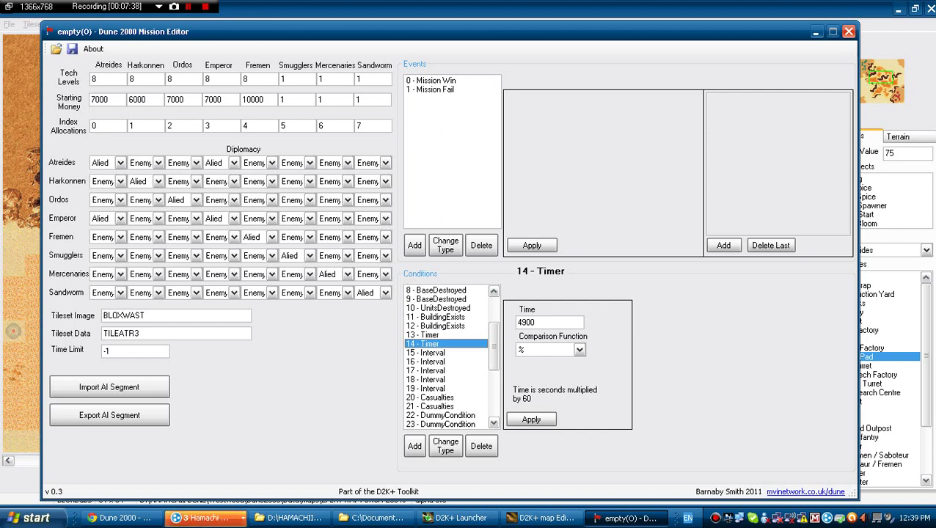
{"action": "left_click", "coordinate": [424, 335]}
{"action": "left_click", "coordinate": [426, 361]}
{"action": "left_click", "coordinate": [425, 344]}
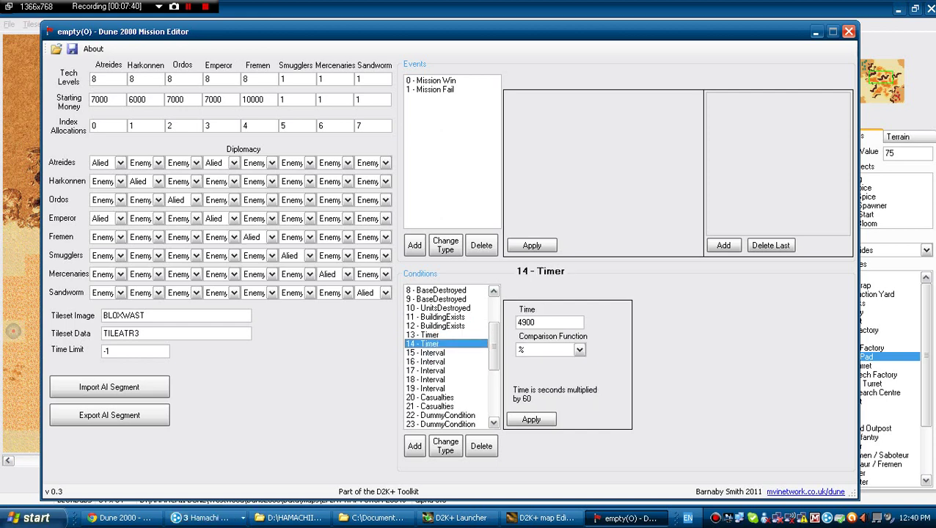
{"action": "left_click", "coordinate": [425, 362]}
{"action": "left_click", "coordinate": [425, 379]}
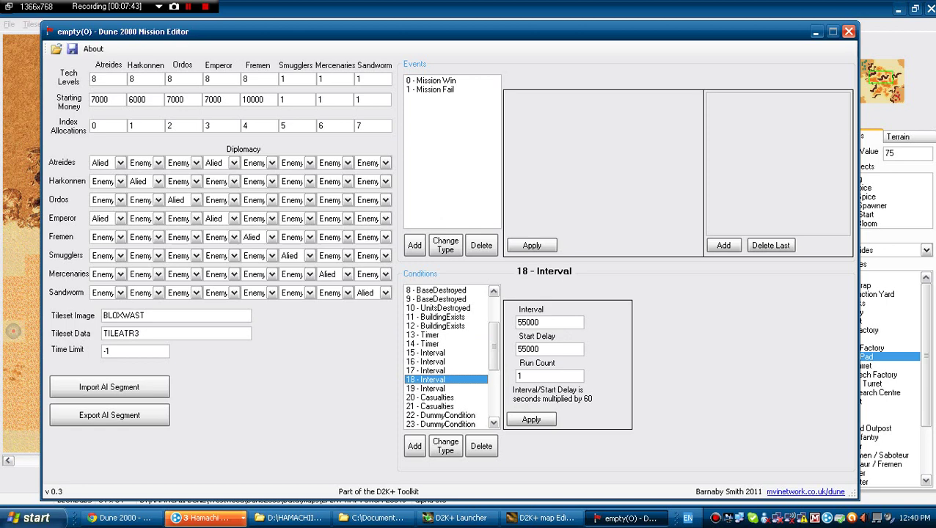
{"action": "left_click", "coordinate": [426, 370]}
{"action": "left_click", "coordinate": [426, 344]}
{"action": "left_click", "coordinate": [426, 362]}
{"action": "left_click", "coordinate": [426, 345]}
{"action": "left_click", "coordinate": [425, 353]}
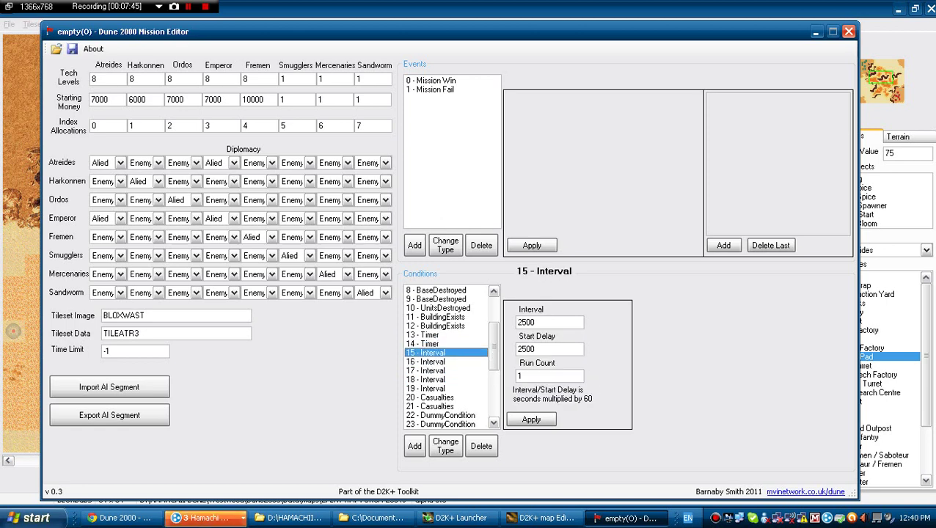
{"action": "left_click", "coordinate": [425, 344]}
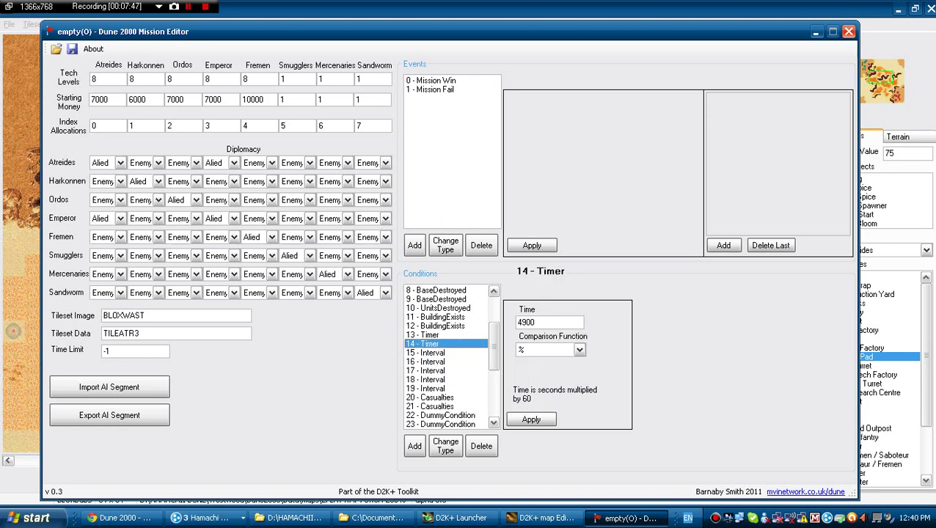
Compare the time value of Timer condition 14 with Timer condition 13 and Interval conditions 15 and 16.
{"action": "double_click", "coordinate": [526, 323]}
{"action": "left_click_drag", "start_coordinate": [536, 323], "coordinate": [516, 323]}
{"action": "left_click", "coordinate": [537, 323]}
{"action": "double_click", "coordinate": [535, 322]}
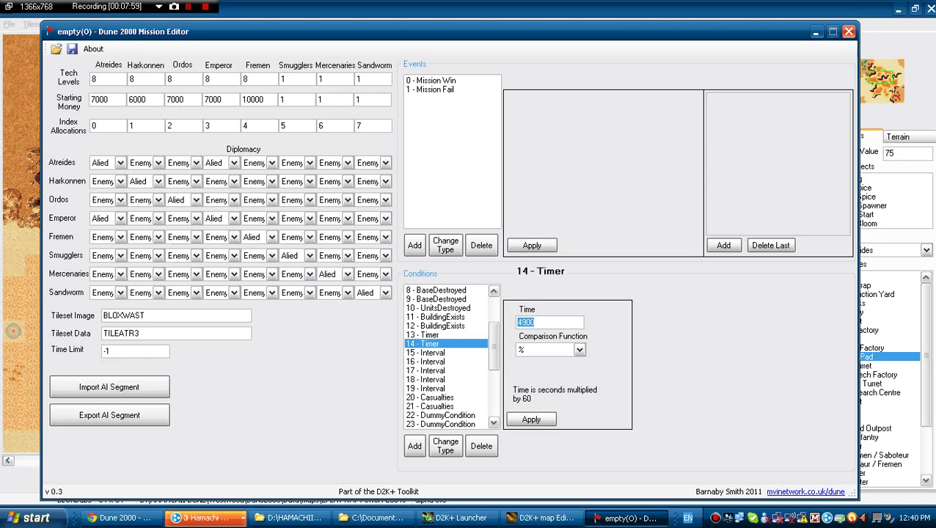
{"action": "left_click", "coordinate": [426, 335]}
{"action": "left_click", "coordinate": [425, 344]}
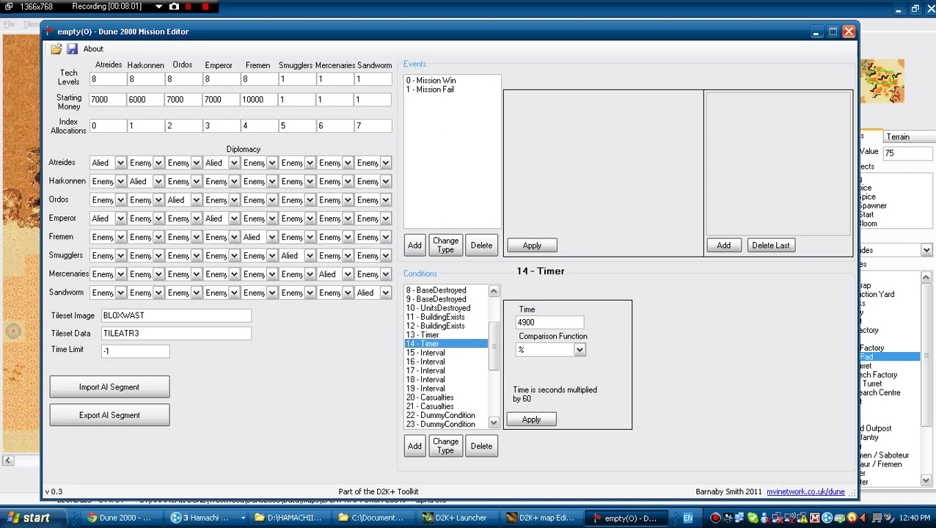
{"action": "double_click", "coordinate": [528, 322]}
{"action": "left_click", "coordinate": [426, 353]}
{"action": "left_click", "coordinate": [425, 344]}
{"action": "left_click", "coordinate": [425, 335]}
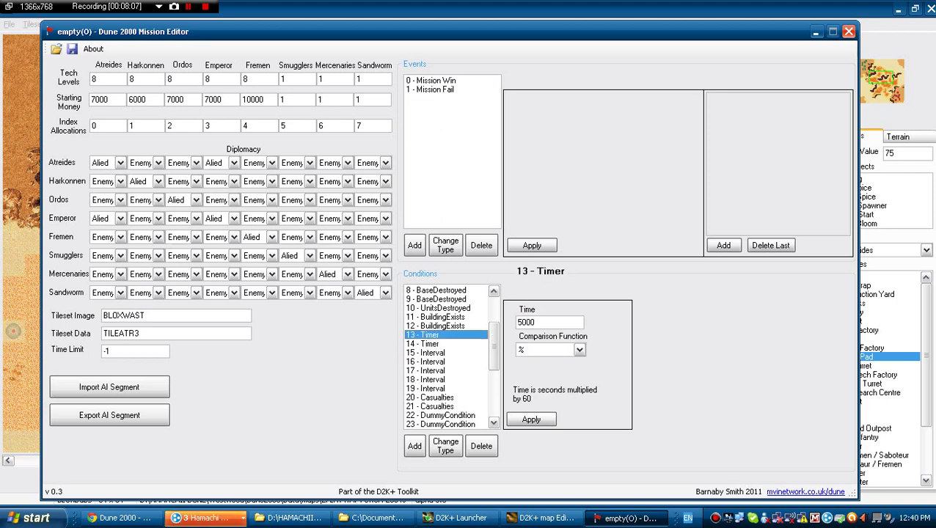
{"action": "left_click", "coordinate": [425, 344]}
{"action": "key", "text": "Down"}
{"action": "key", "text": "Down"}
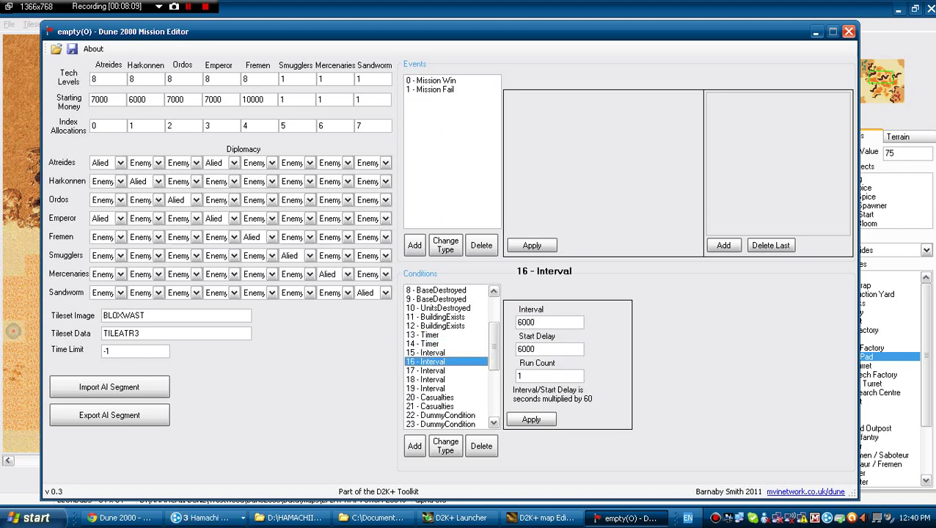
{"action": "key", "text": "Up"}
{"action": "key", "text": "Up"}
{"action": "key", "text": "Up"}
{"action": "key", "text": "Down"}
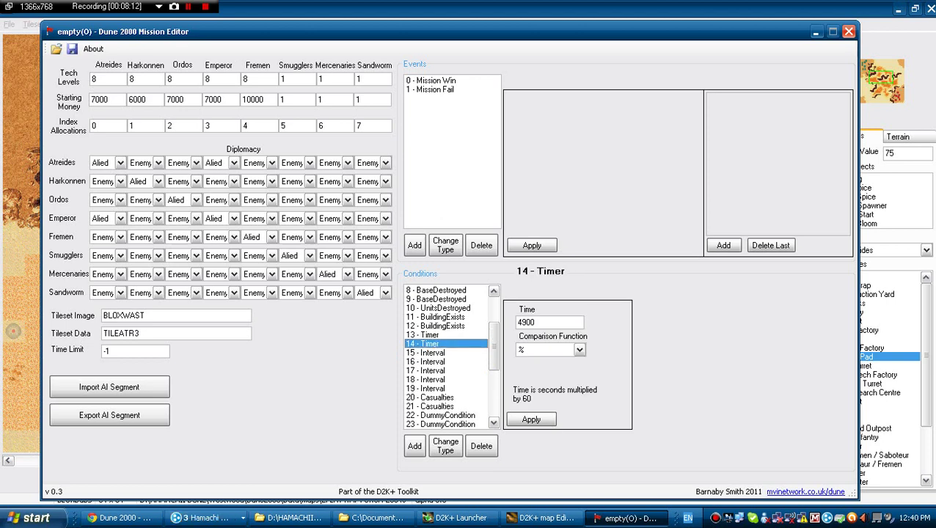
Try the >, < and = comparison functions on Timer condition 13 and set it back to %.
{"action": "left_click", "coordinate": [426, 335]}
{"action": "left_click", "coordinate": [580, 350]}
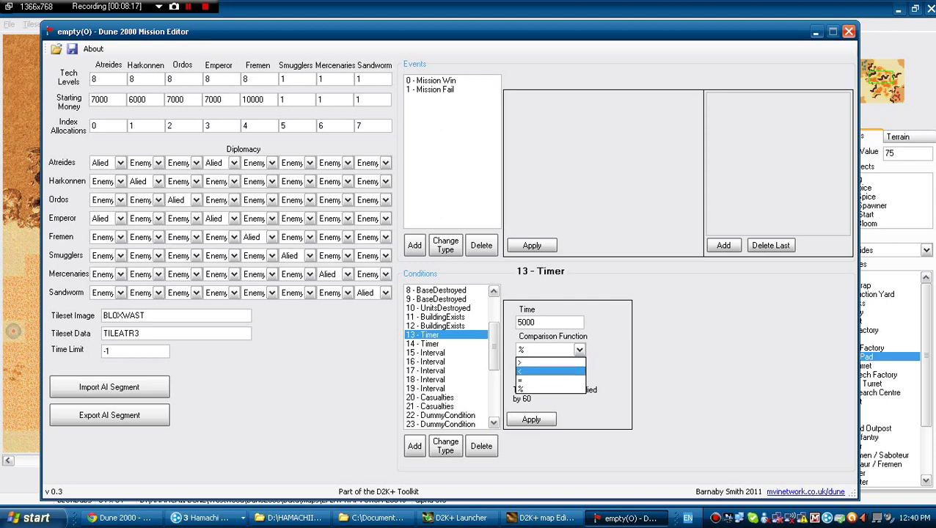
{"action": "left_click", "coordinate": [543, 389]}
{"action": "left_click", "coordinate": [580, 350]}
{"action": "left_click", "coordinate": [550, 363]}
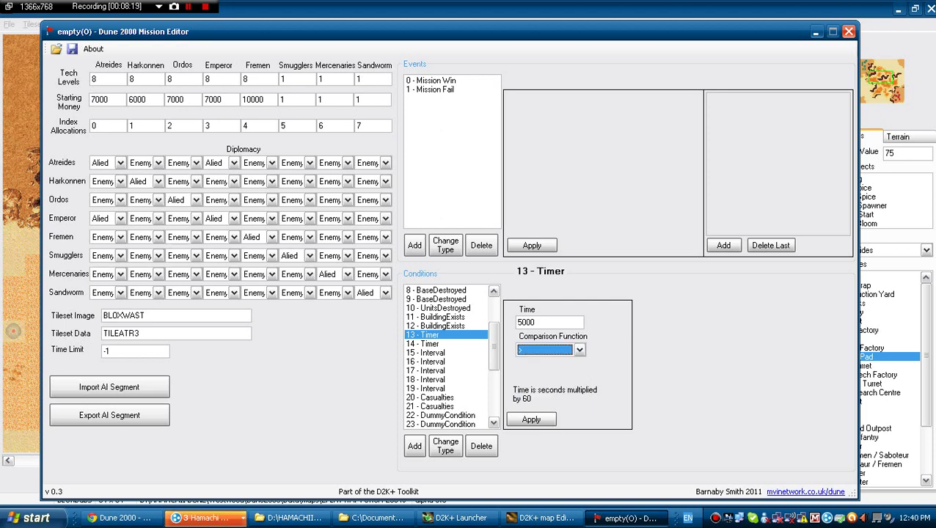
{"action": "left_click", "coordinate": [579, 350]}
{"action": "key", "text": "Return"}
{"action": "key", "text": "alt+Down"}
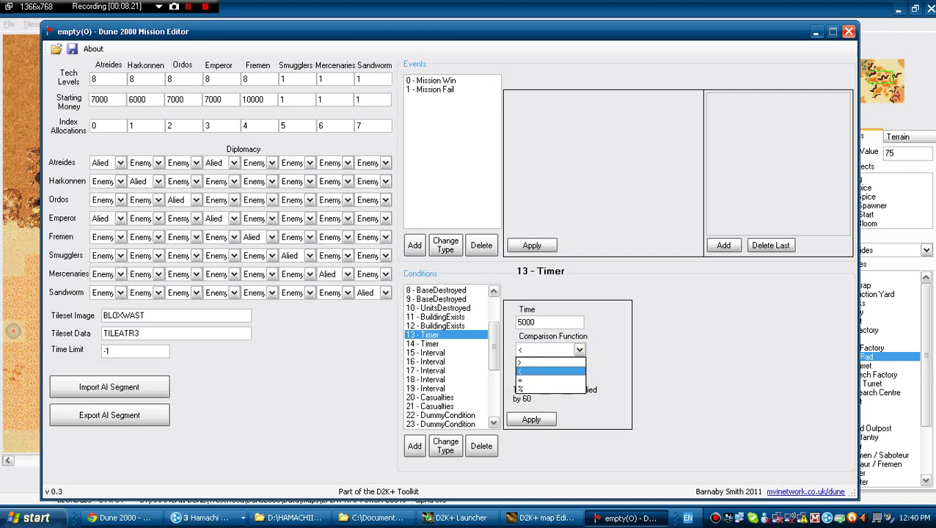
{"action": "key", "text": "Down"}
{"action": "key", "text": "Return"}
{"action": "left_click", "coordinate": [580, 350]}
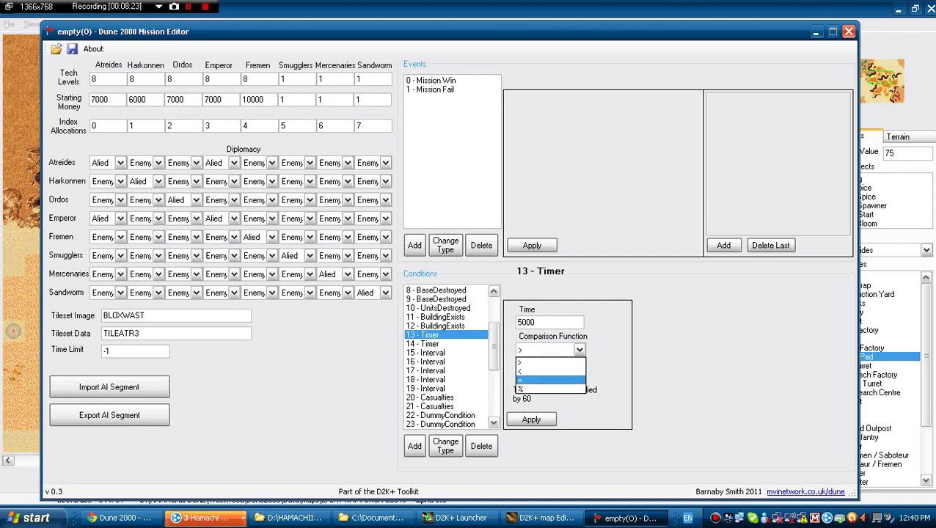
{"action": "left_click", "coordinate": [550, 378]}
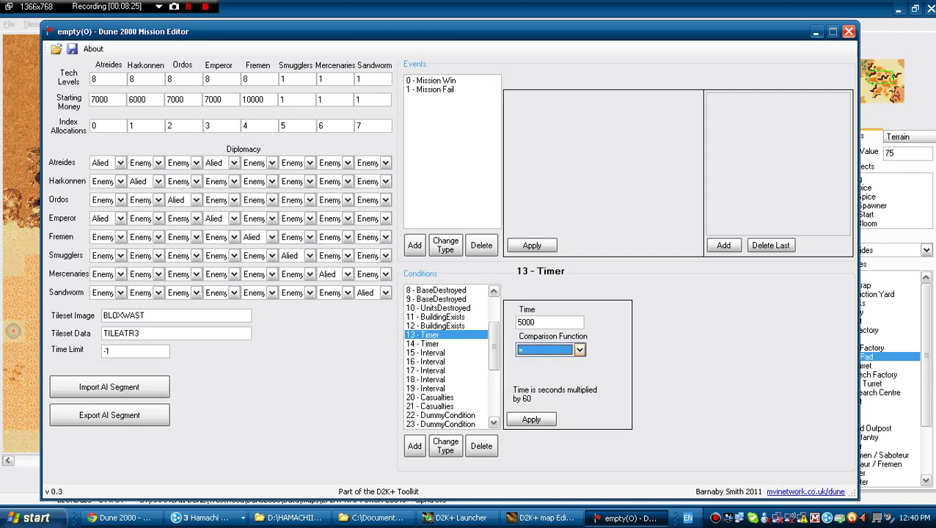
{"action": "key", "text": "alt+Down"}
{"action": "key", "text": "Up"}
{"action": "key", "text": "Up"}
{"action": "key", "text": "Down"}
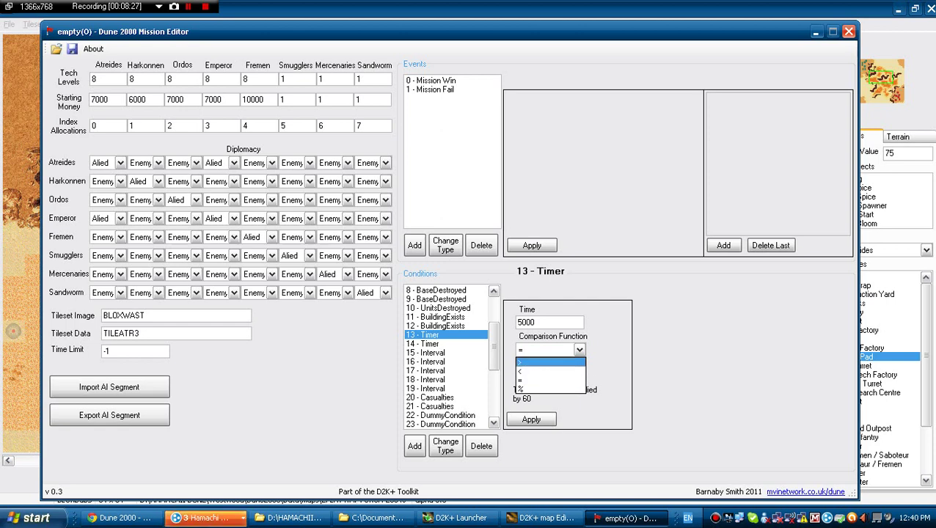
{"action": "key", "text": "Down"}
{"action": "key", "text": "Up"}
{"action": "key", "text": "Down"}
{"action": "key", "text": "Down"}
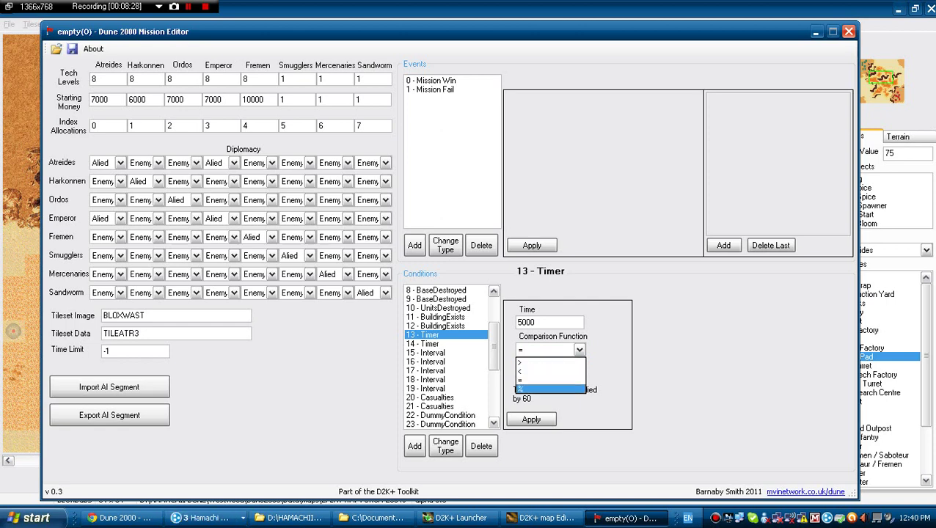
{"action": "key", "text": "Return"}
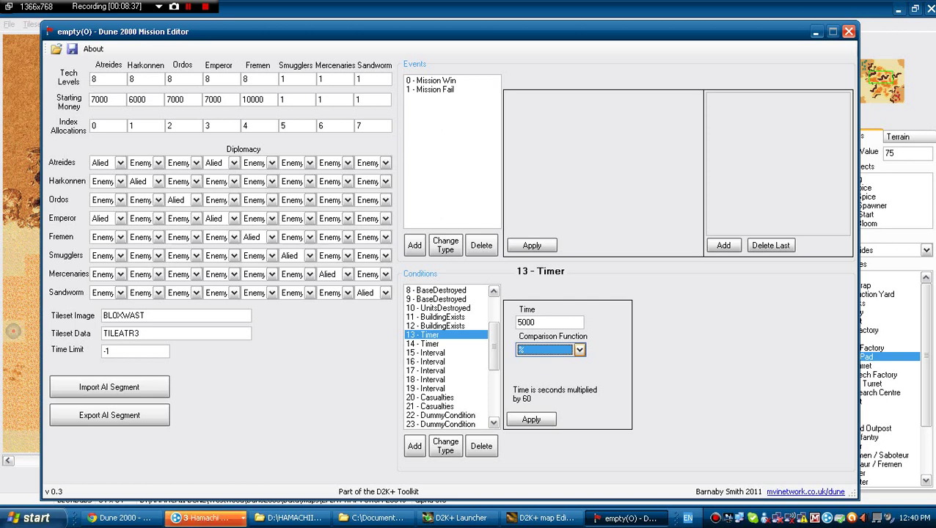
Set the time of Timer condition 13 to 100 and apply it.
{"action": "mouse_move", "coordinate": [536, 323]}
{"action": "left_mouse_down"}
{"action": "mouse_move", "coordinate": [521, 323]}
{"action": "mouse_move", "coordinate": [530, 323]}
{"action": "left_mouse_up"}
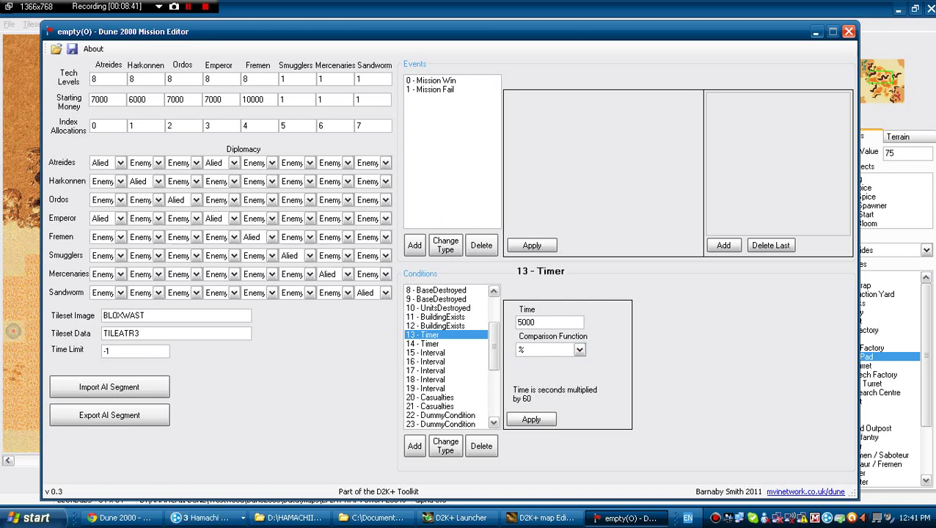
{"action": "left_click_drag", "start_coordinate": [535, 323], "coordinate": [517, 323]}
{"action": "type", "text": "100"}
{"action": "left_click", "coordinate": [531, 418]}
Try a run count of 5 for Interval condition 15 and discard it without applying.
{"action": "left_click", "coordinate": [423, 344]}
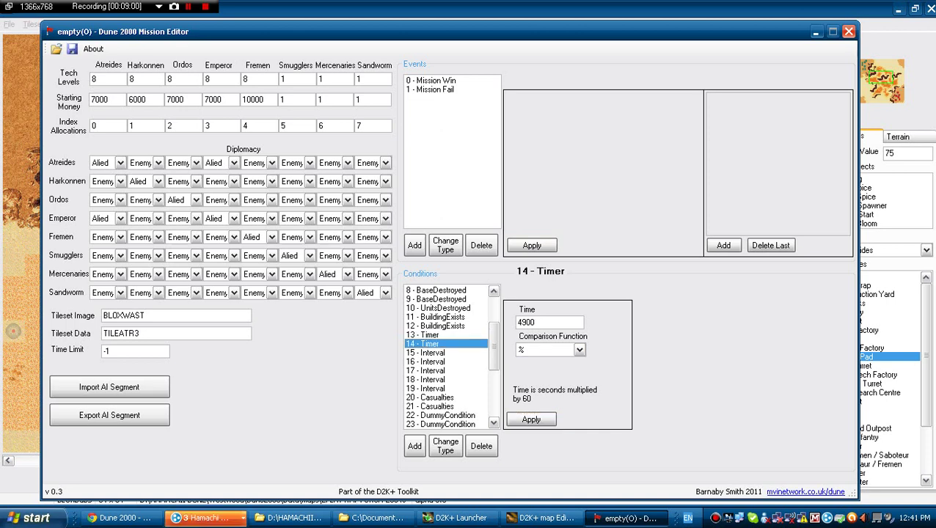
{"action": "left_click", "coordinate": [426, 353]}
{"action": "left_click", "coordinate": [524, 375]}
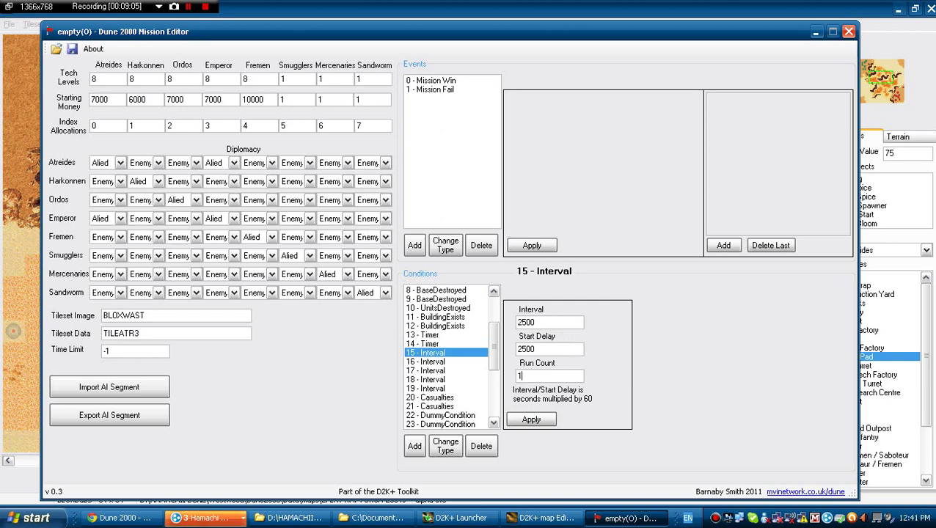
{"action": "double_click", "coordinate": [520, 376]}
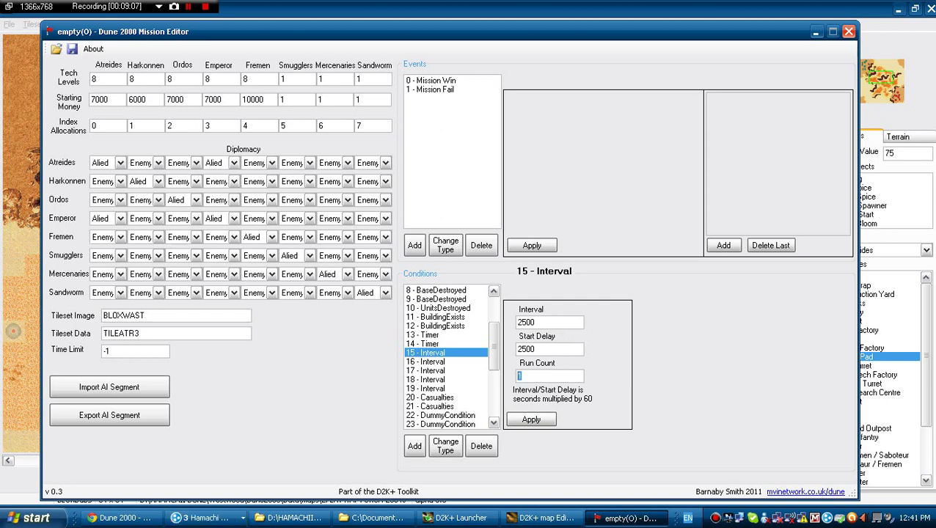
{"action": "type", "text": "5"}
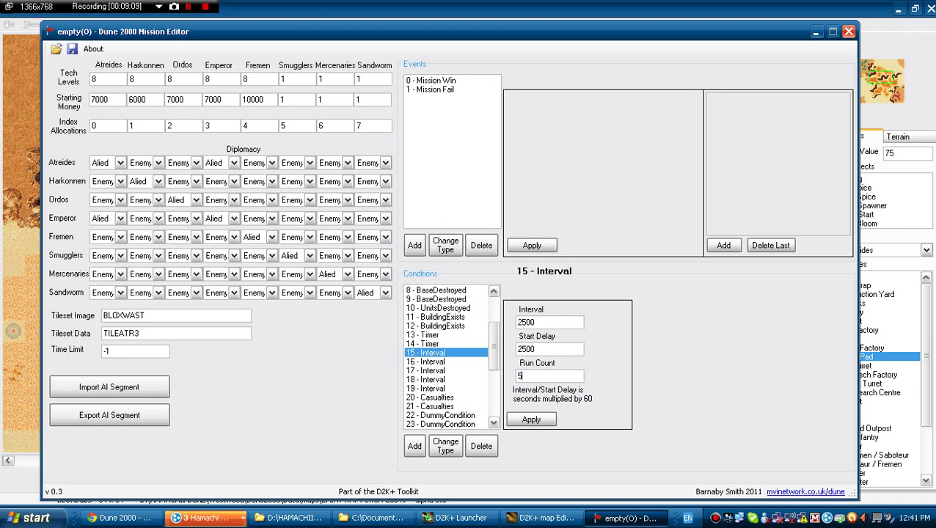
{"action": "key", "text": "shift+Tab"}
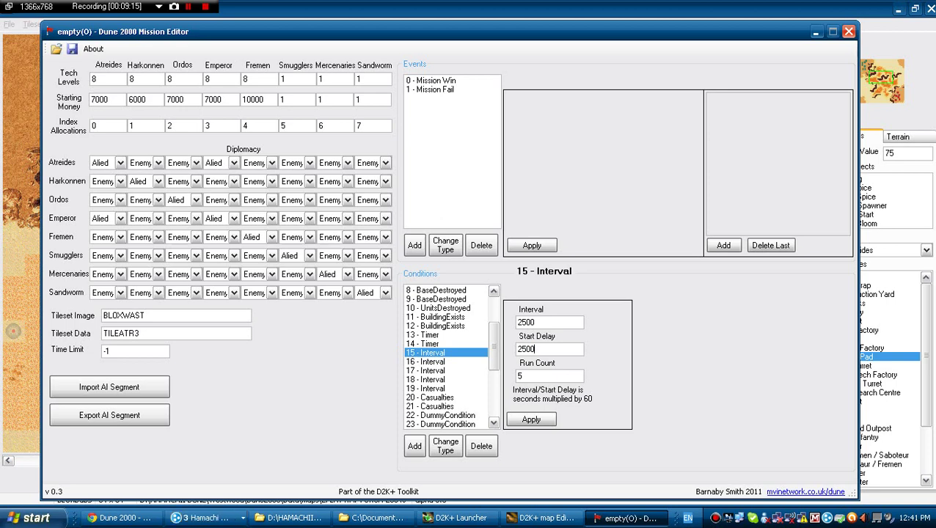
{"action": "key", "text": "Tab"}
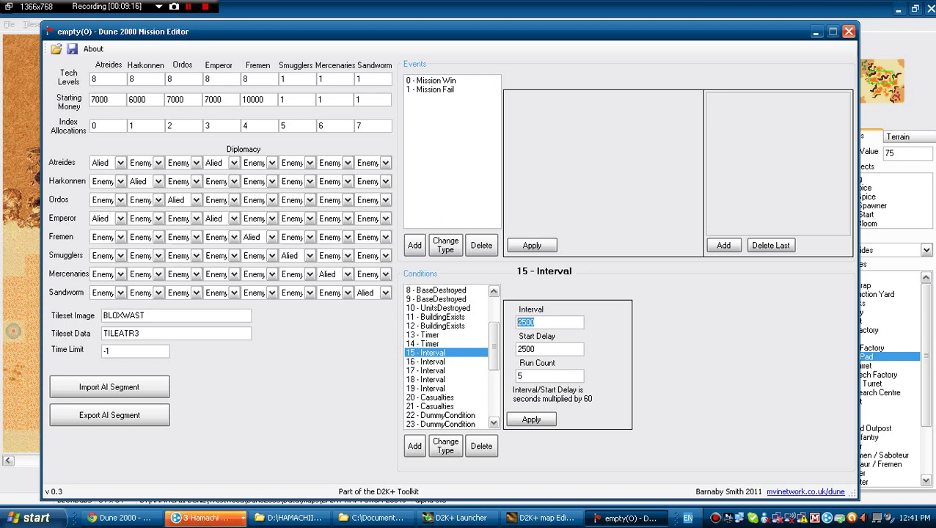
{"action": "left_click", "coordinate": [536, 349]}
{"action": "mouse_move", "coordinate": [526, 350]}
{"action": "left_mouse_down"}
{"action": "mouse_move", "coordinate": [516, 349]}
{"action": "mouse_move", "coordinate": [535, 349]}
{"action": "left_mouse_up"}
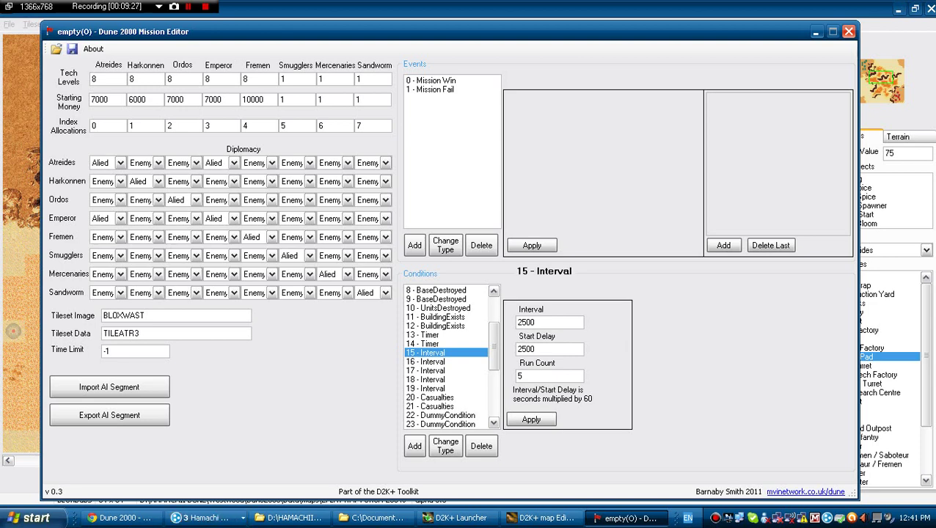
{"action": "type", "text": "5"}
{"action": "key", "text": "BackSpace"}
{"action": "left_click", "coordinate": [423, 344]}
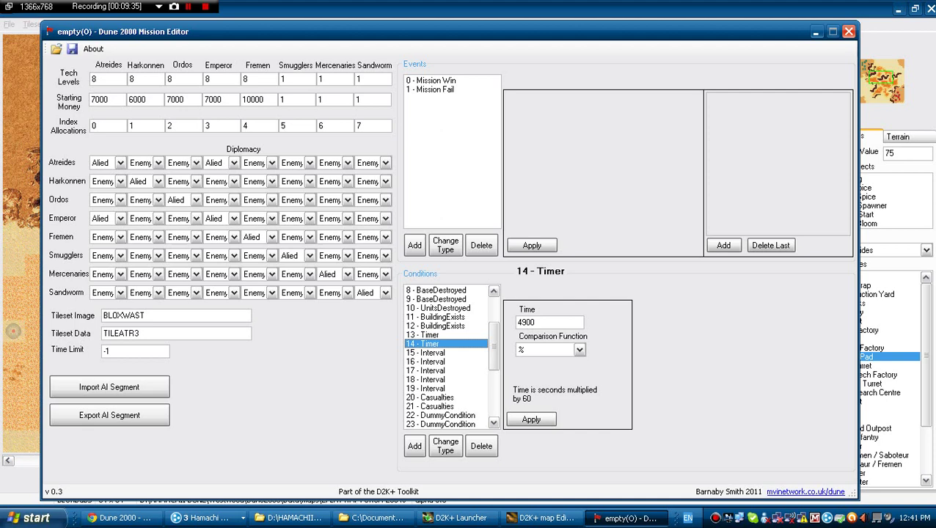
{"action": "left_click", "coordinate": [427, 353]}
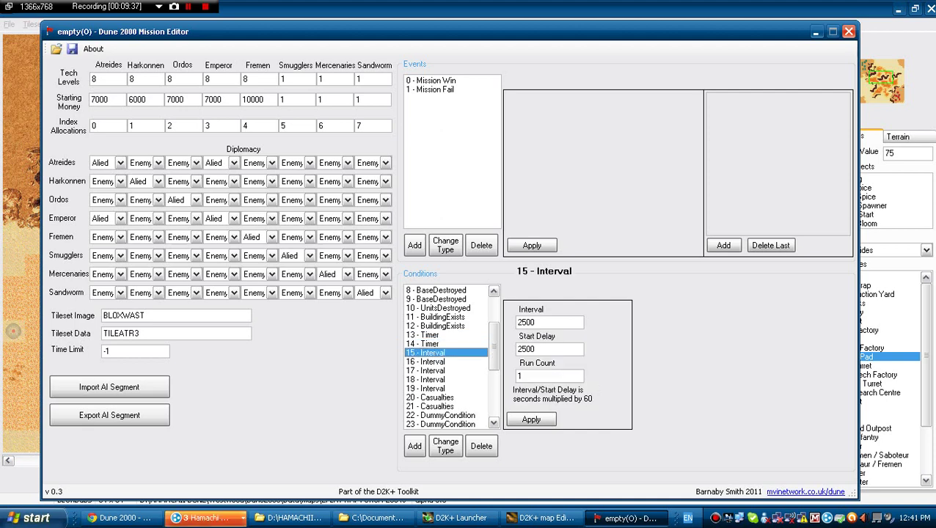
Set the comparison function of Timer condition 13 to =.
{"action": "left_click", "coordinate": [426, 345]}
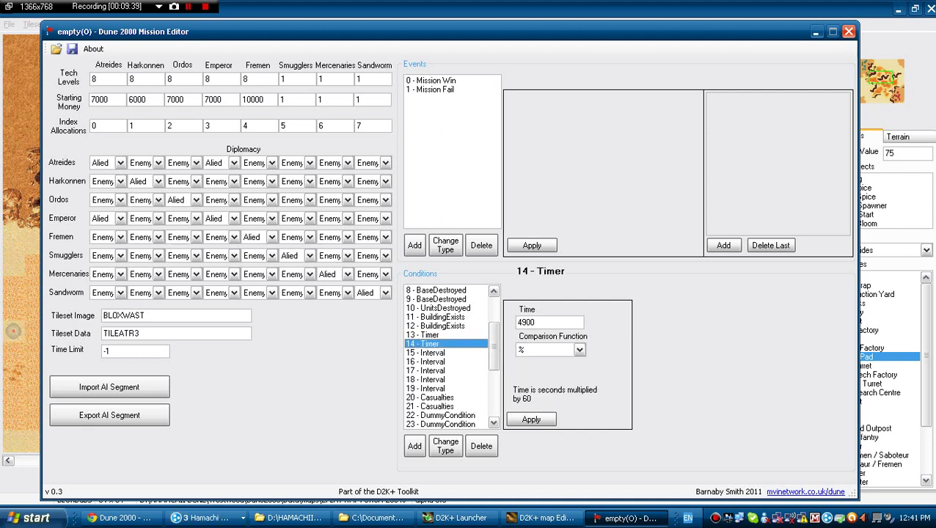
{"action": "left_click", "coordinate": [426, 335]}
{"action": "left_click", "coordinate": [579, 350]}
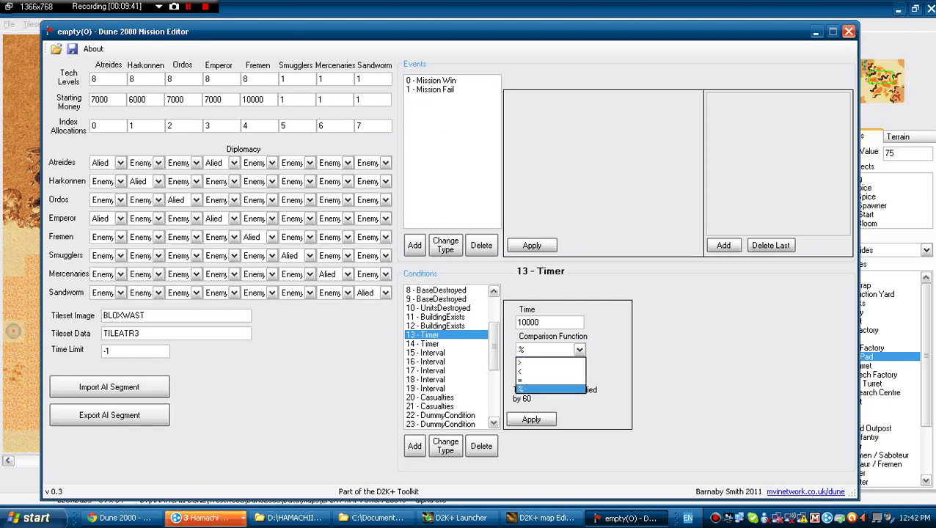
{"action": "left_click", "coordinate": [565, 378]}
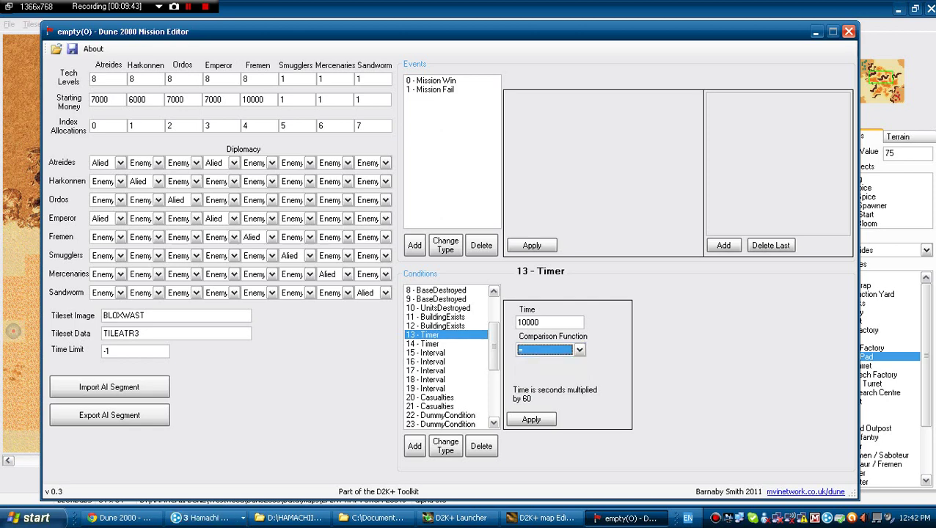
Set the time of Timer condition 13 to 2000 and apply the condition.
{"action": "key", "text": "shift+Tab"}
{"action": "type", "text": "6"}
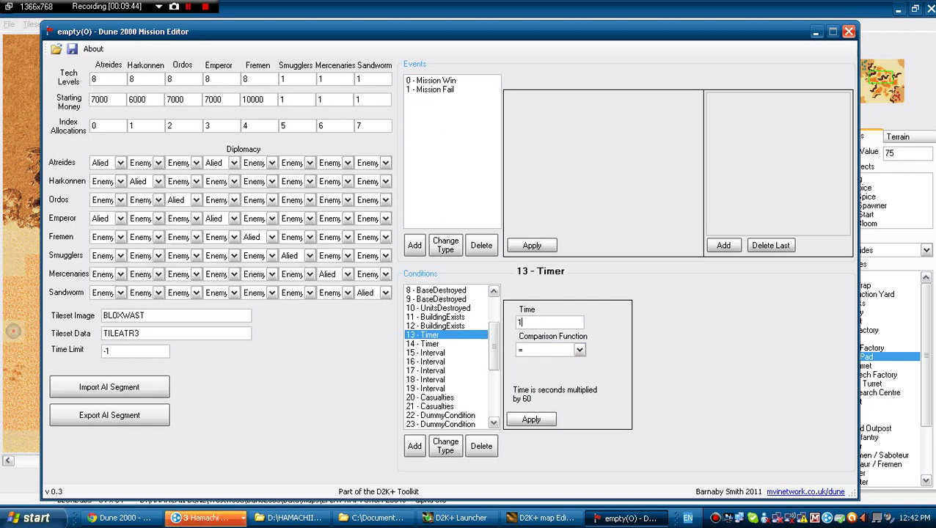
{"action": "key", "text": "BackSpace"}
{"action": "type", "text": "2"}
{"action": "key", "text": "BackSpace"}
{"action": "key", "text": "BackSpace"}
{"action": "key", "text": "BackSpace"}
{"action": "type", "text": "000"}
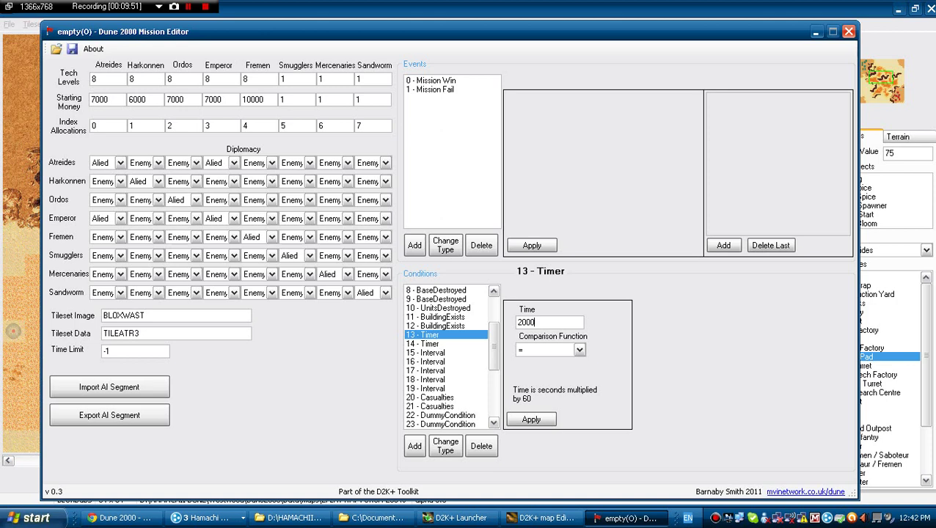
{"action": "left_click", "coordinate": [531, 419]}
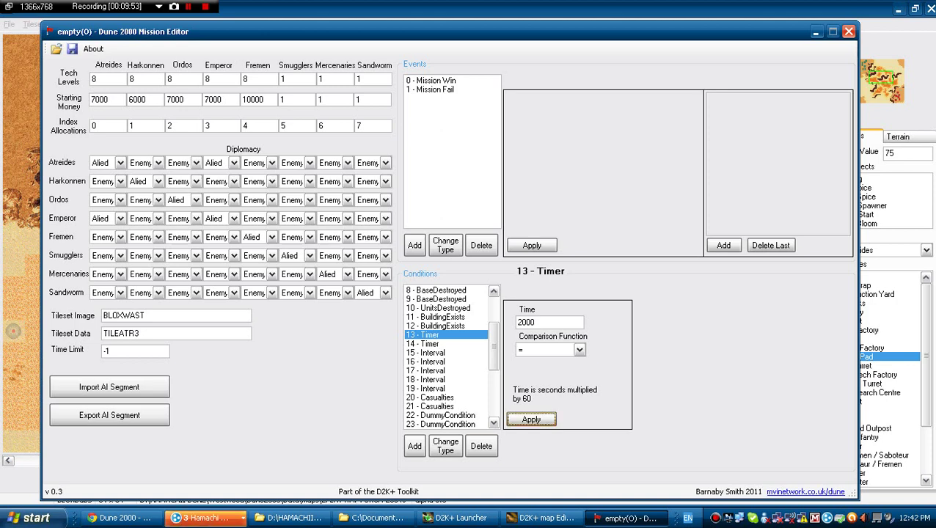
Add a Reinforcement event to the mission and open its settings for editing its X and Y position.
{"action": "left_click", "coordinate": [415, 245]}
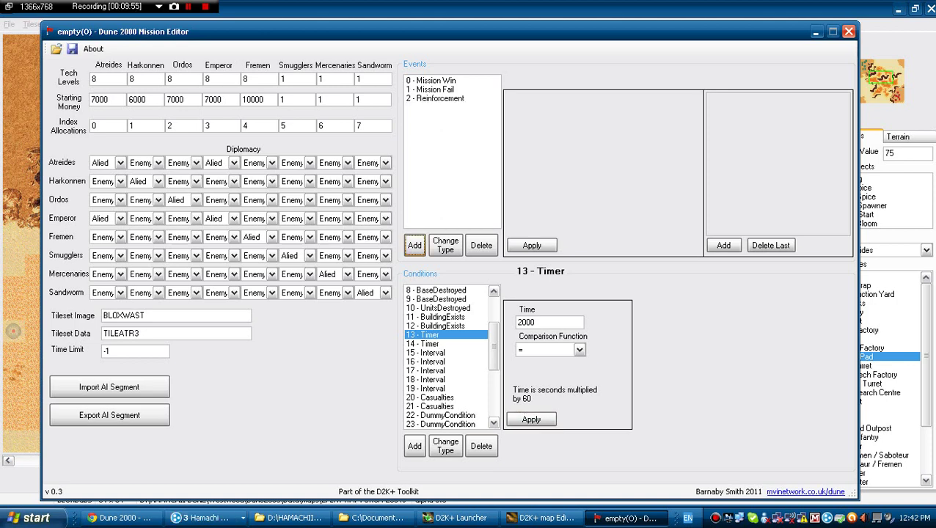
{"action": "left_click", "coordinate": [435, 98]}
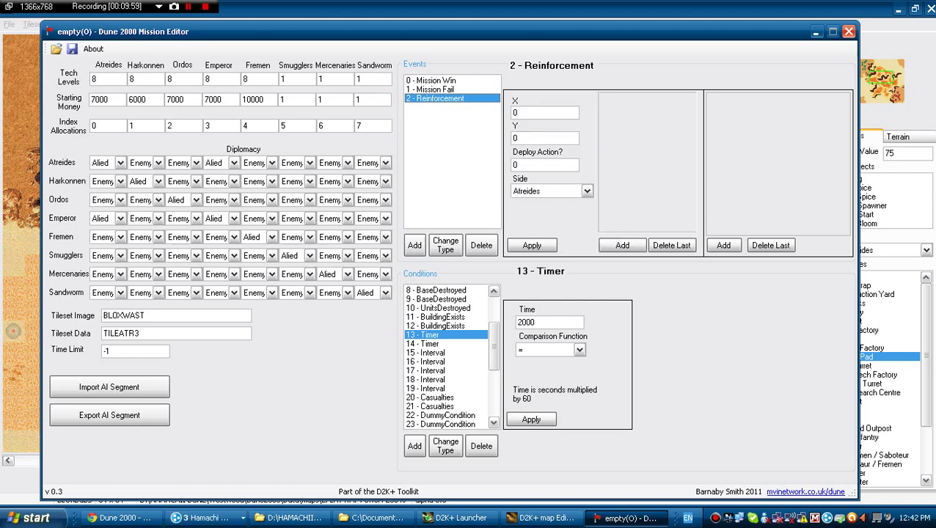
{"action": "double_click", "coordinate": [515, 113]}
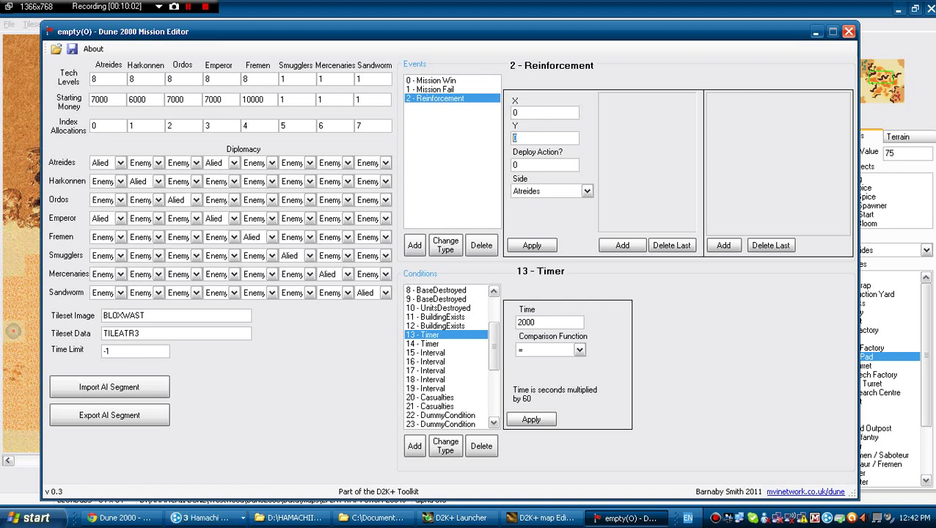
{"action": "key", "text": "Tab"}
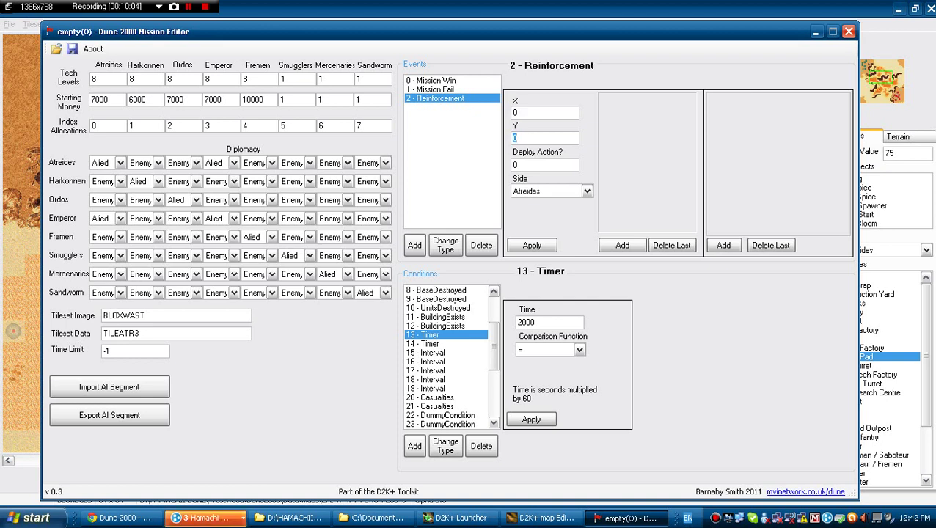
{"action": "left_click", "coordinate": [519, 113]}
{"action": "left_click", "coordinate": [519, 138]}
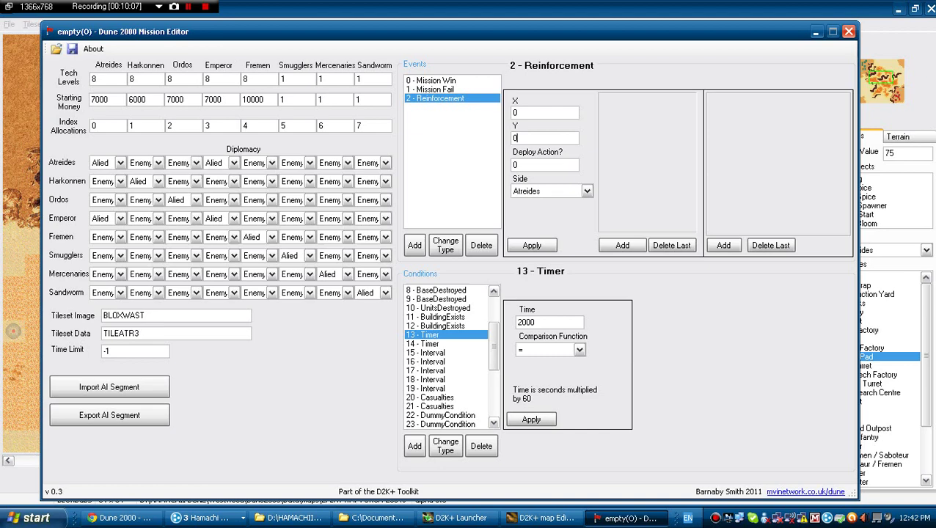
Check the Atreides base area in the D2K+ map editor and set the Reinforcement event's position to X 8, Y 7.
{"action": "left_click", "coordinate": [815, 32]}
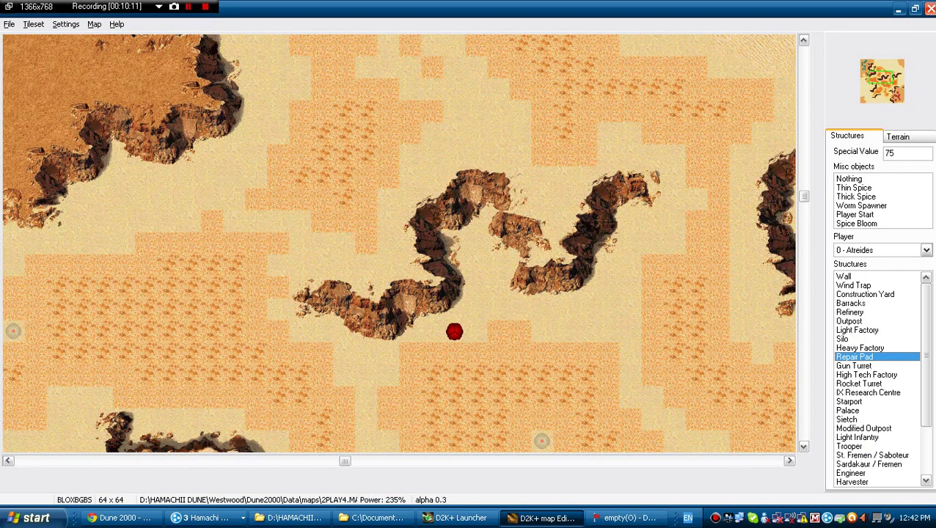
{"action": "left_click", "coordinate": [869, 66]}
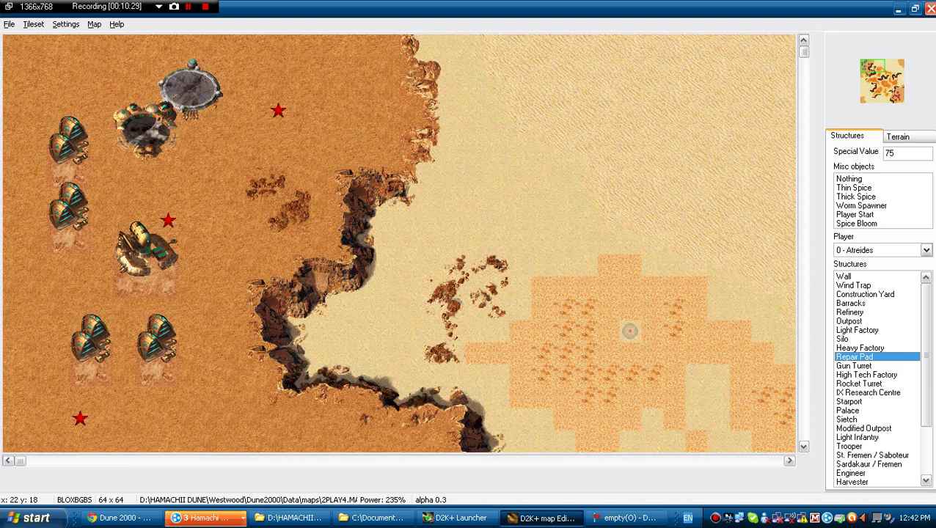
{"action": "left_click", "coordinate": [626, 518]}
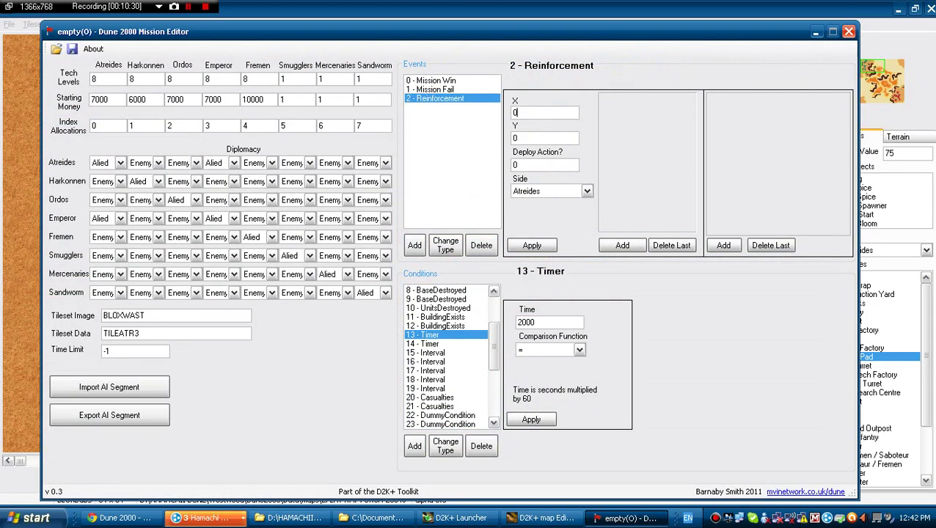
{"action": "double_click", "coordinate": [518, 113]}
{"action": "type", "text": "8"}
{"action": "key", "text": "Tab"}
{"action": "type", "text": "7"}
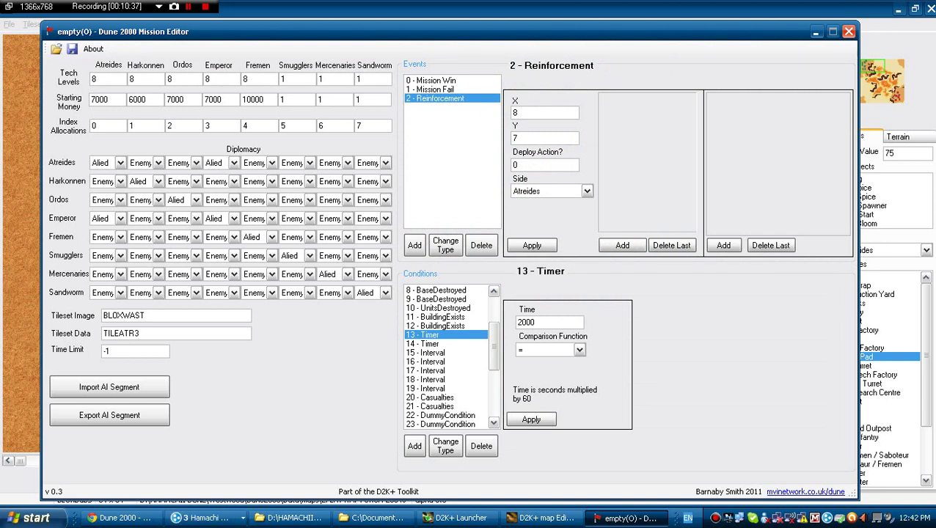
Try deploy action 1 for the Reinforcement event and replace it with 2.
{"action": "key", "text": "Tab"}
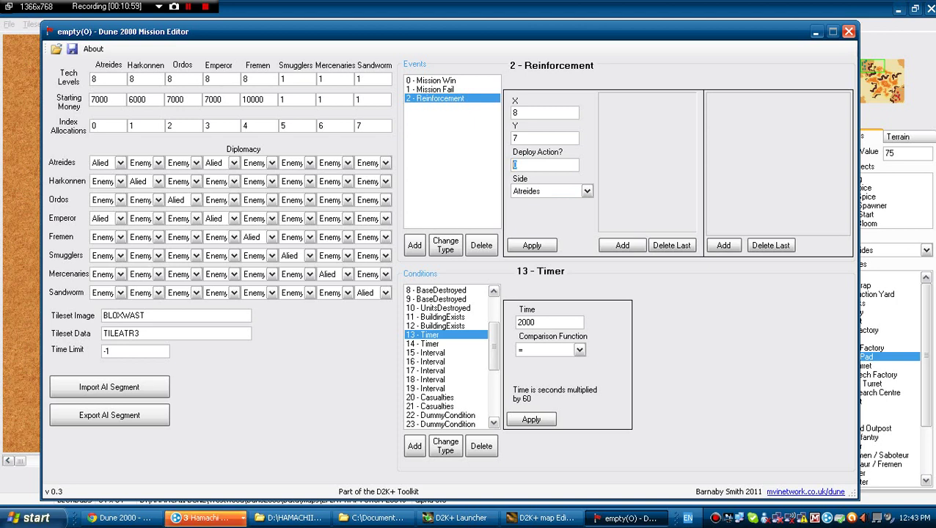
{"action": "type", "text": "1"}
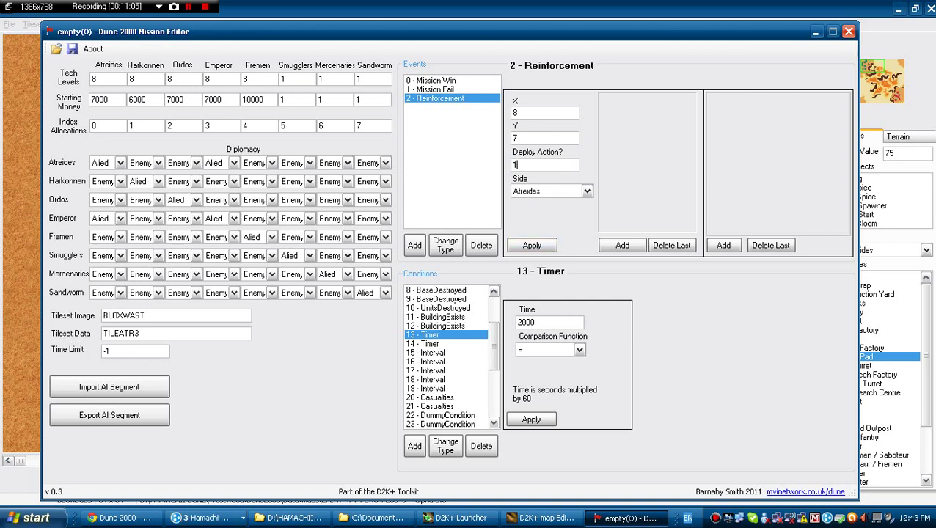
{"action": "key", "text": "Tab"}
{"action": "left_click", "coordinate": [516, 165]}
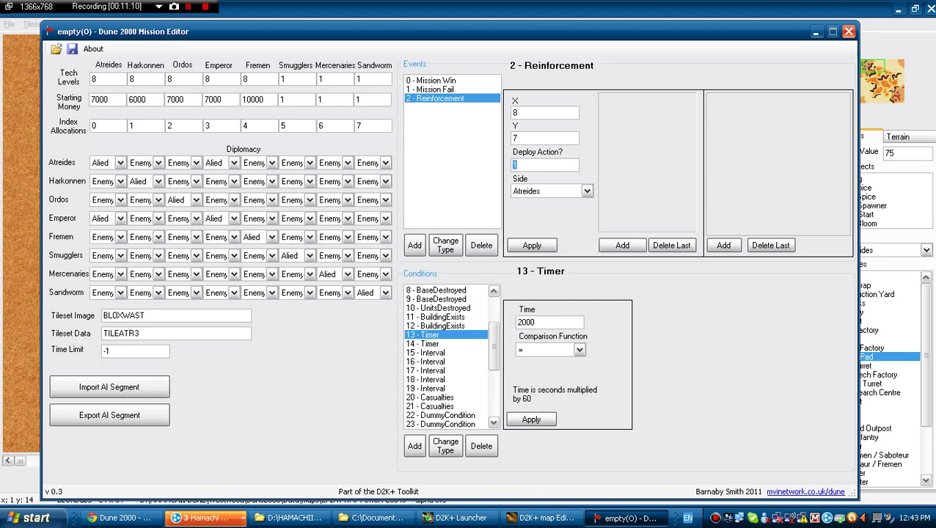
{"action": "key", "text": "BackSpace"}
{"action": "type", "text": "2"}
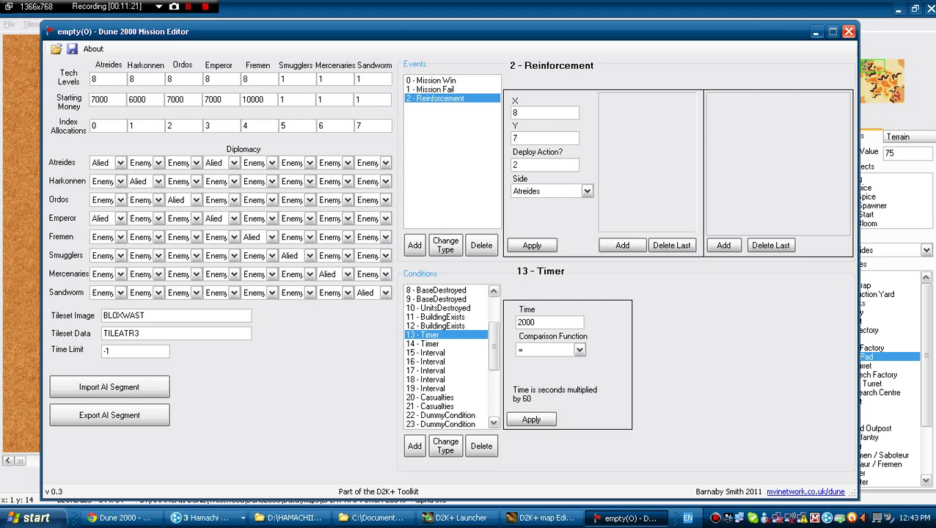
Choose Atreides as the side that receives the reinforcement.
{"action": "key", "text": "Tab"}
{"action": "key", "text": "alt+Down"}
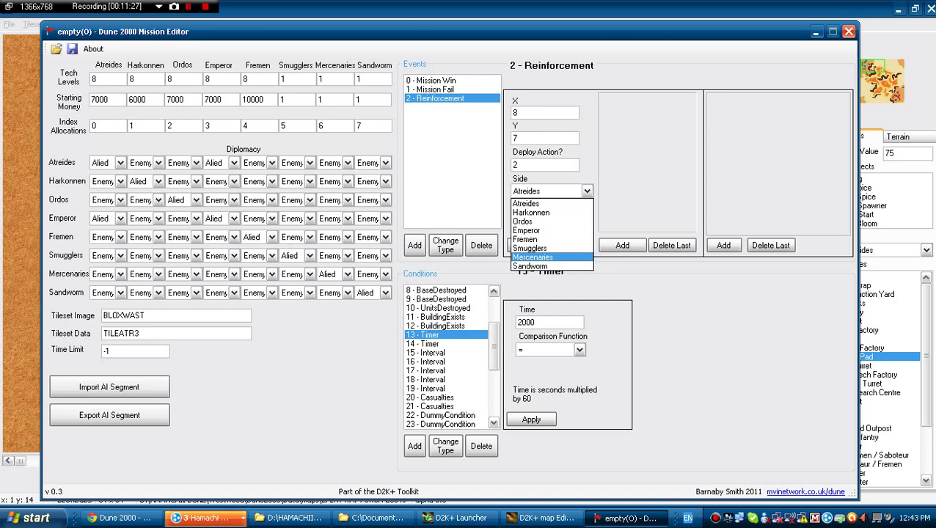
{"action": "left_click", "coordinate": [543, 204]}
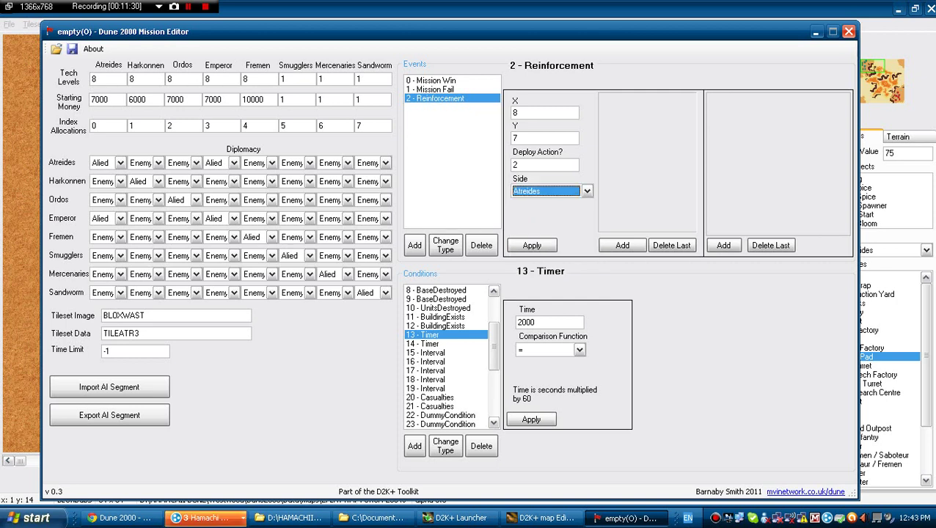
{"action": "key", "text": "shift+Tab"}
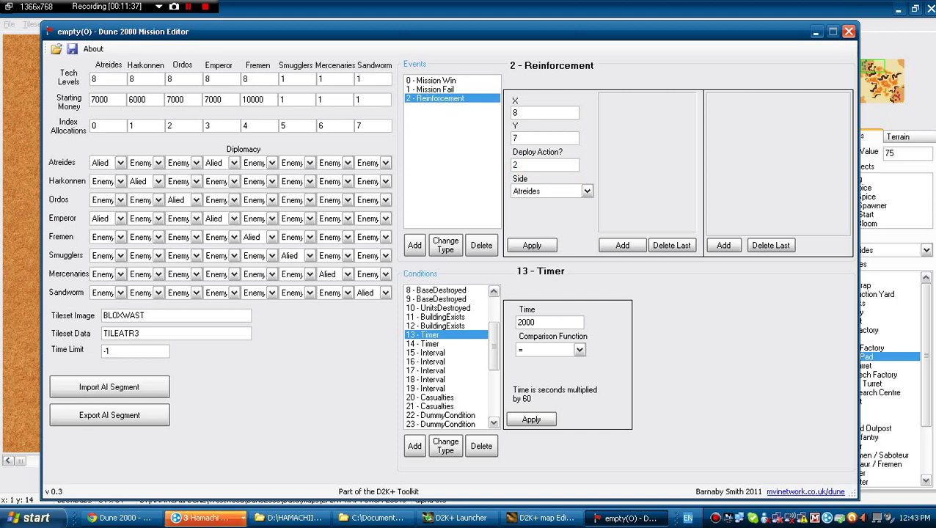
Add a first unit to the Reinforcement event and make it an A Combat Tank.
{"action": "left_click", "coordinate": [622, 245]}
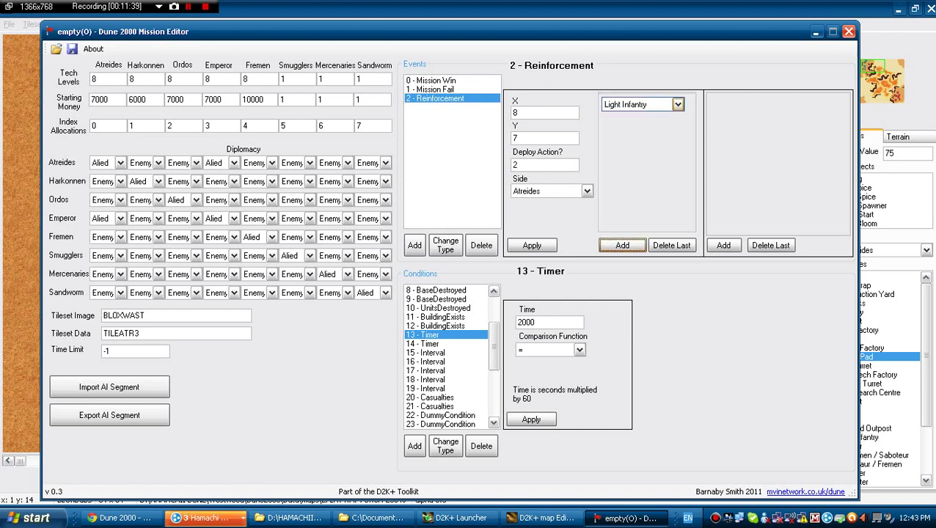
{"action": "left_click", "coordinate": [678, 105]}
{"action": "key", "text": "a"}
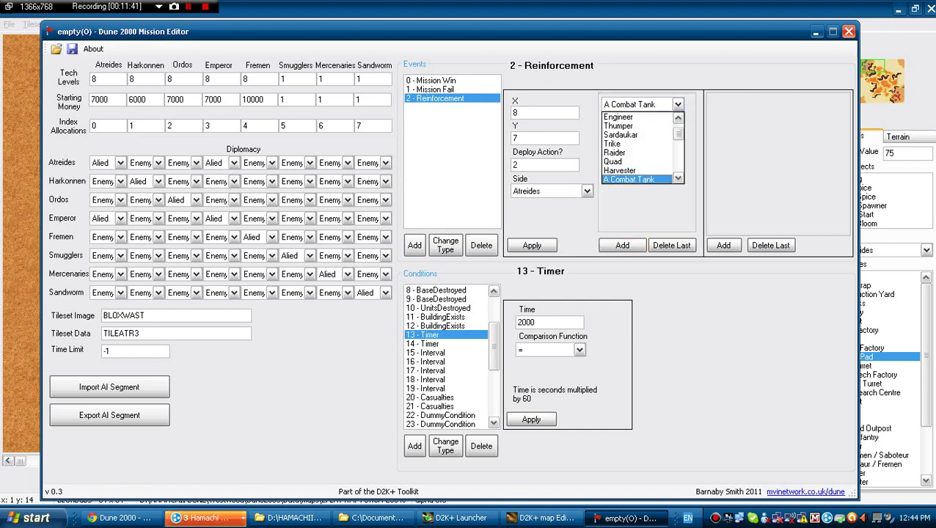
{"action": "left_click", "coordinate": [629, 180]}
Add a second unit to the Reinforcement event, make it a Grenadier, and apply the event.
{"action": "left_click", "coordinate": [622, 246]}
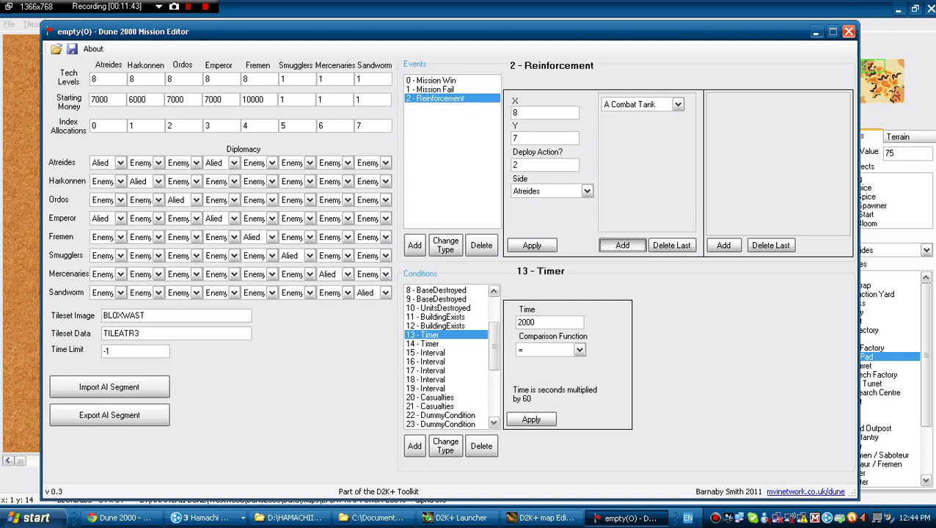
{"action": "left_click", "coordinate": [678, 124]}
{"action": "key", "text": "Down"}
{"action": "key", "text": "Down"}
{"action": "key", "text": "Down"}
{"action": "key", "text": "Down"}
{"action": "key", "text": "Down"}
{"action": "key", "text": "Down"}
{"action": "key", "text": "Down"}
{"action": "key", "text": "Down"}
{"action": "key", "text": "Down"}
{"action": "key", "text": "Down"}
{"action": "key", "text": "Down"}
{"action": "key", "text": "Down"}
{"action": "key", "text": "Down"}
{"action": "key", "text": "Down"}
{"action": "key", "text": "Down"}
{"action": "key", "text": "Down"}
{"action": "key", "text": "Down"}
{"action": "key", "text": "Down"}
{"action": "key", "text": "Down"}
{"action": "key", "text": "Down"}
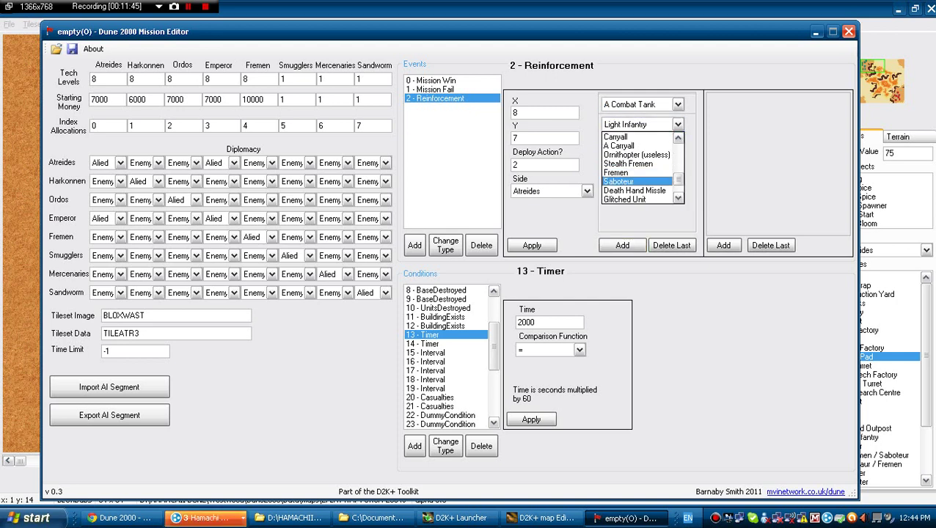
{"action": "key", "text": "Up"}
{"action": "key", "text": "Up"}
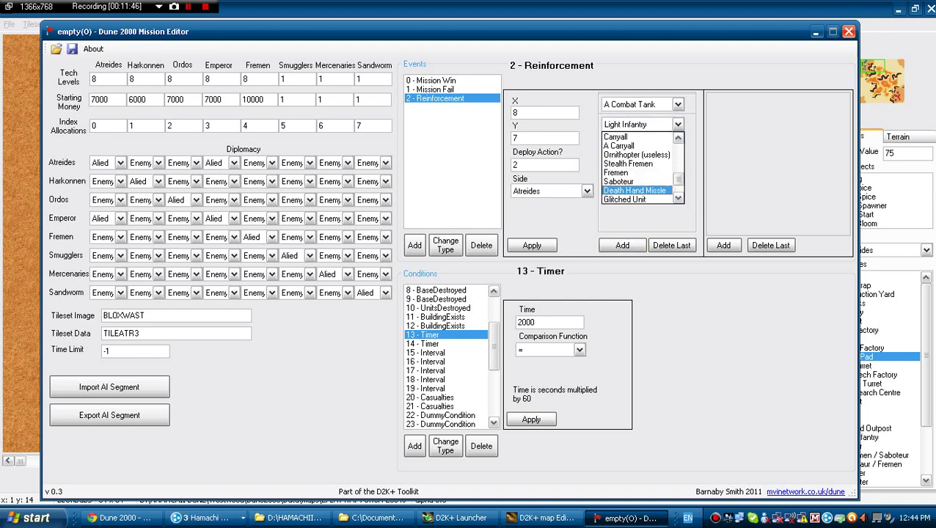
{"action": "key", "text": "Up"}
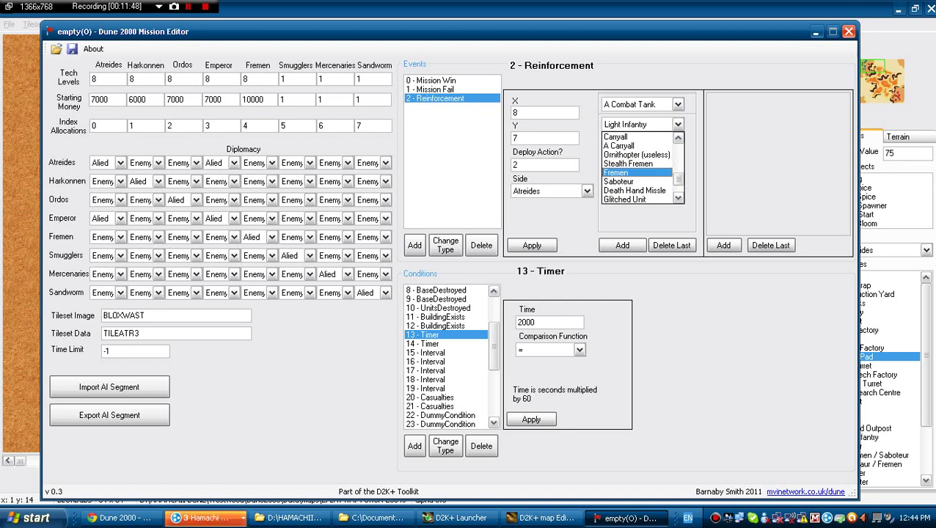
{"action": "key", "text": "Up"}
{"action": "key", "text": "Up"}
{"action": "key", "text": "Up"}
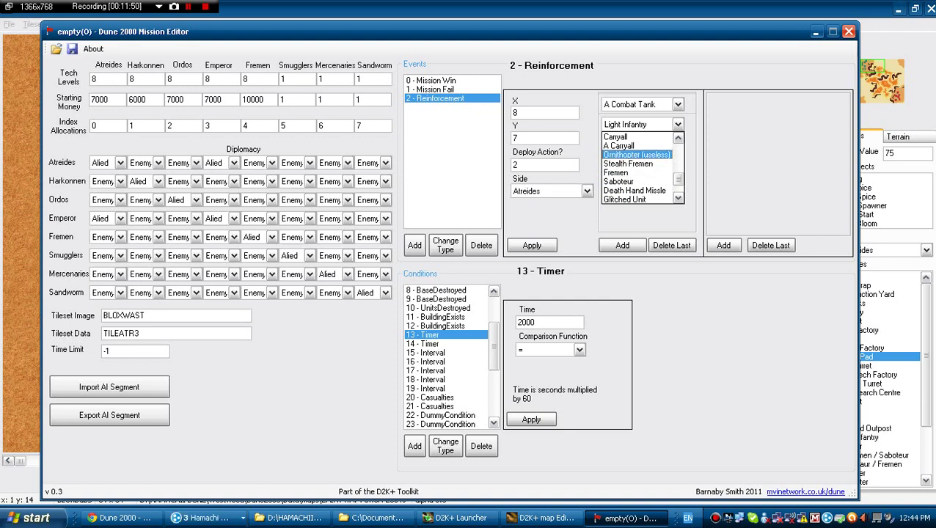
{"action": "key", "text": "Up"}
{"action": "key", "text": "Down"}
{"action": "key", "text": "Down"}
{"action": "key", "text": "Down"}
{"action": "key", "text": "Down"}
{"action": "key", "text": "Down"}
{"action": "key", "text": "Down"}
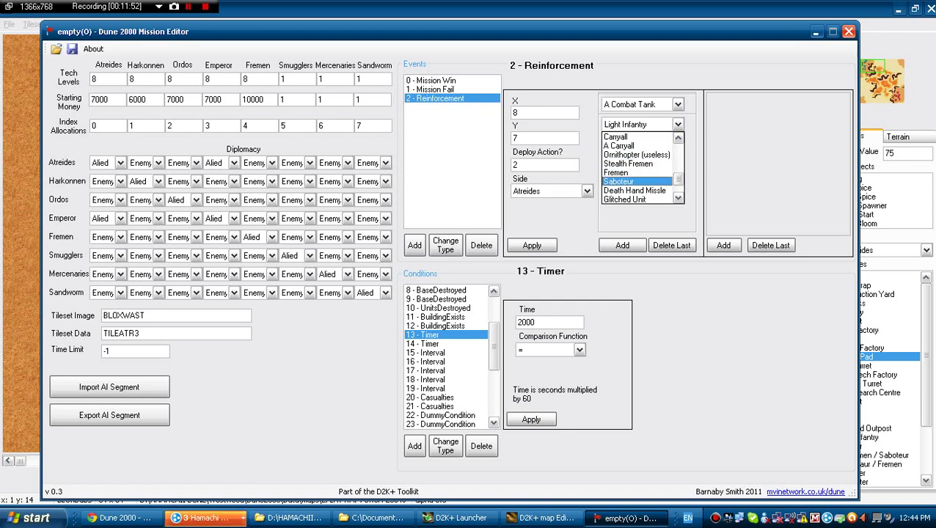
{"action": "left_click", "coordinate": [678, 198]}
{"action": "left_click", "coordinate": [677, 198]}
{"action": "left_click", "coordinate": [678, 199]}
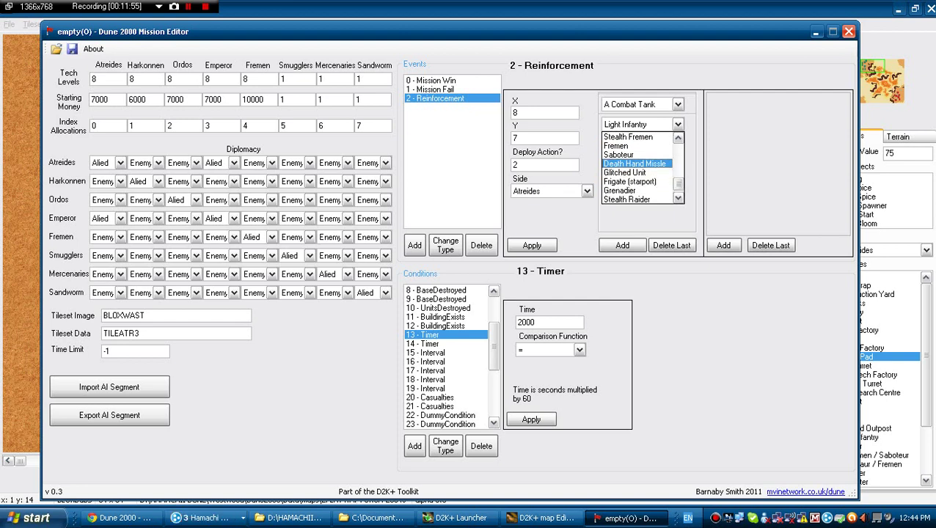
{"action": "left_click", "coordinate": [678, 198]}
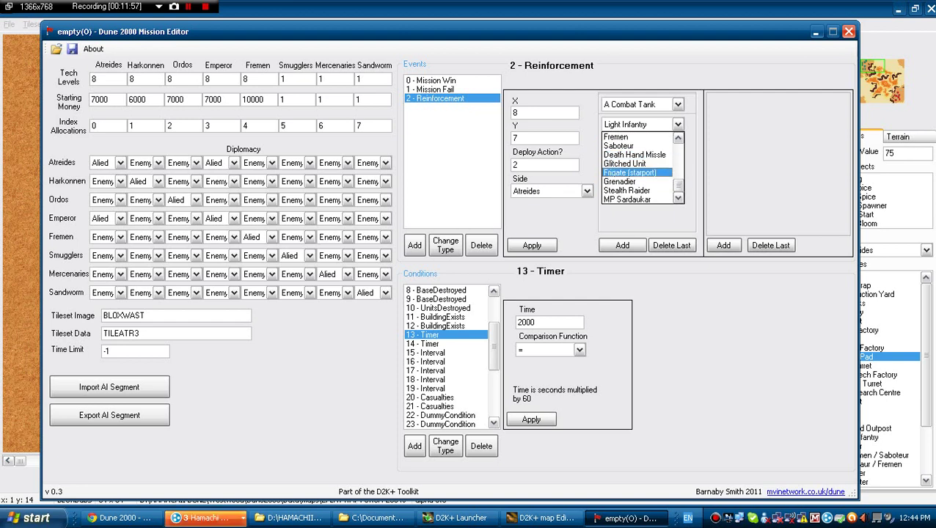
{"action": "left_click", "coordinate": [621, 182]}
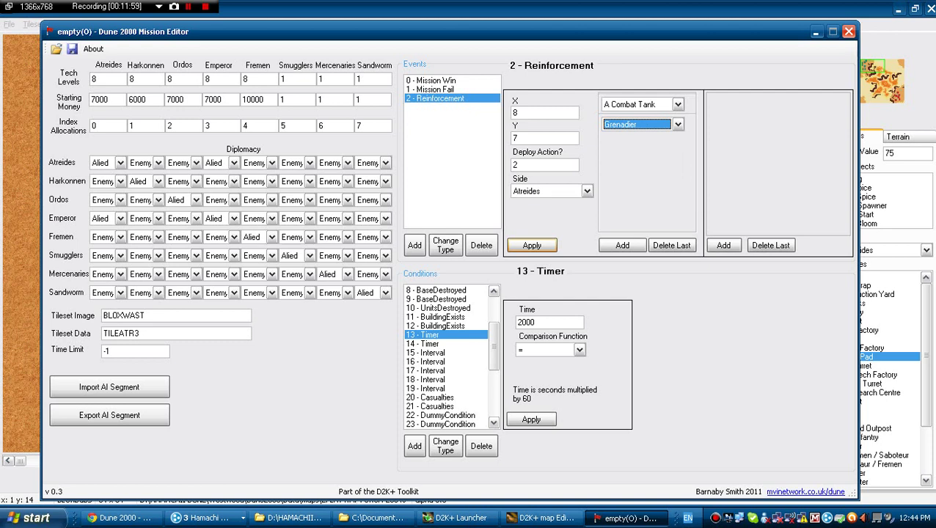
{"action": "left_click", "coordinate": [532, 245]}
Add a condition to the Reinforcement event, map it to condition index 13, the Timer, and apply the event.
{"action": "left_click", "coordinate": [724, 246]}
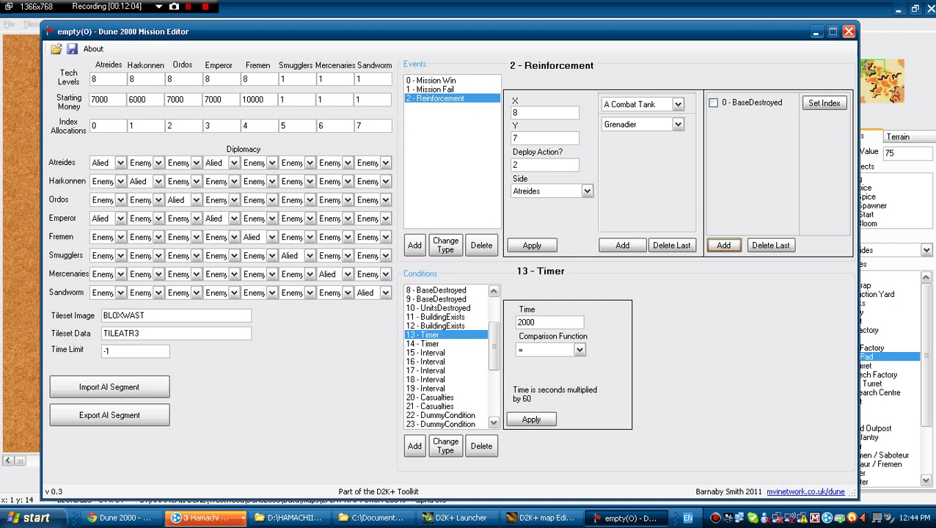
{"action": "key", "text": "Tab"}
{"action": "key", "text": "Tab"}
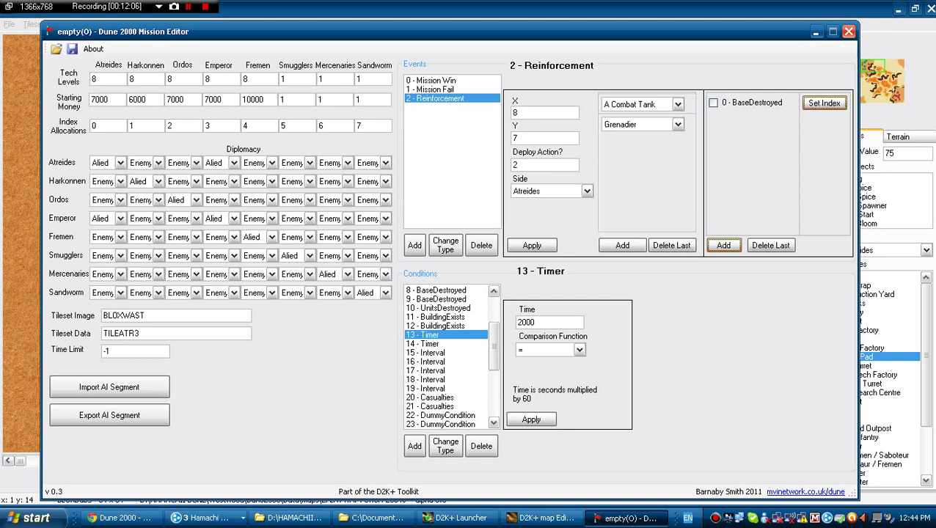
{"action": "key", "text": "space"}
{"action": "type", "text": "13"}
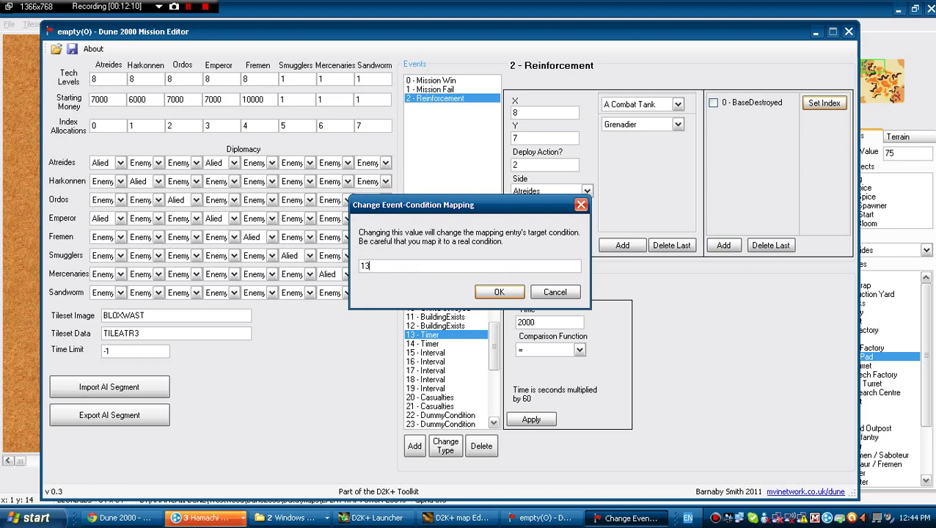
{"action": "key", "text": "Return"}
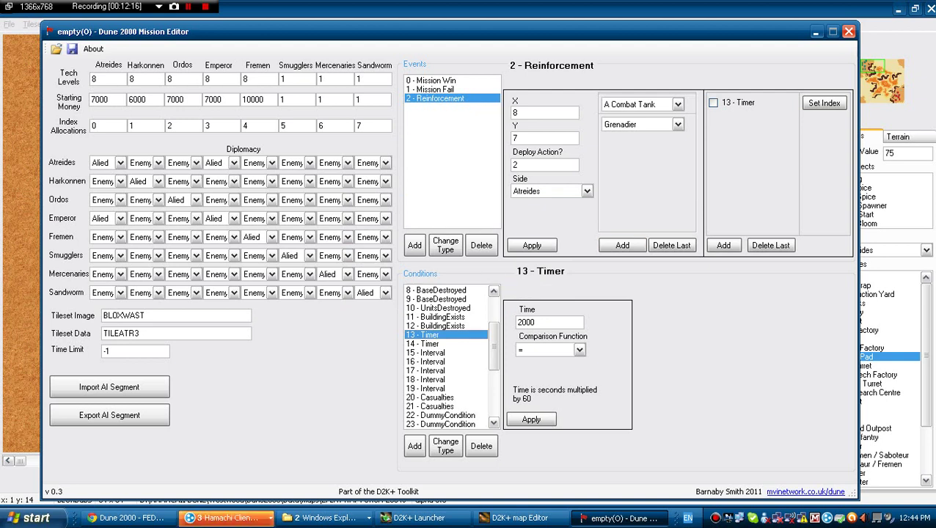
{"action": "left_click", "coordinate": [532, 246]}
Change the side that receives the reinforcement to Ordos and apply the event.
{"action": "left_click", "coordinate": [536, 323]}
{"action": "left_click", "coordinate": [587, 190]}
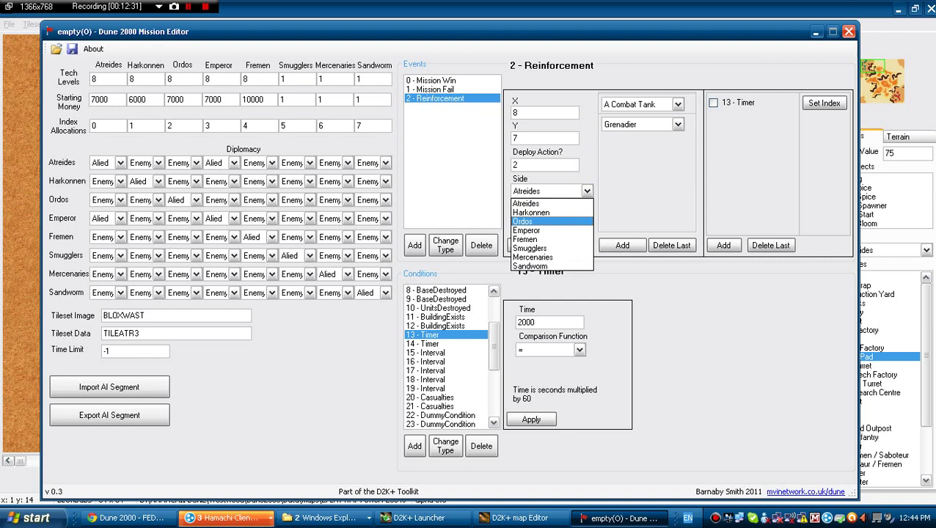
{"action": "left_click", "coordinate": [522, 221]}
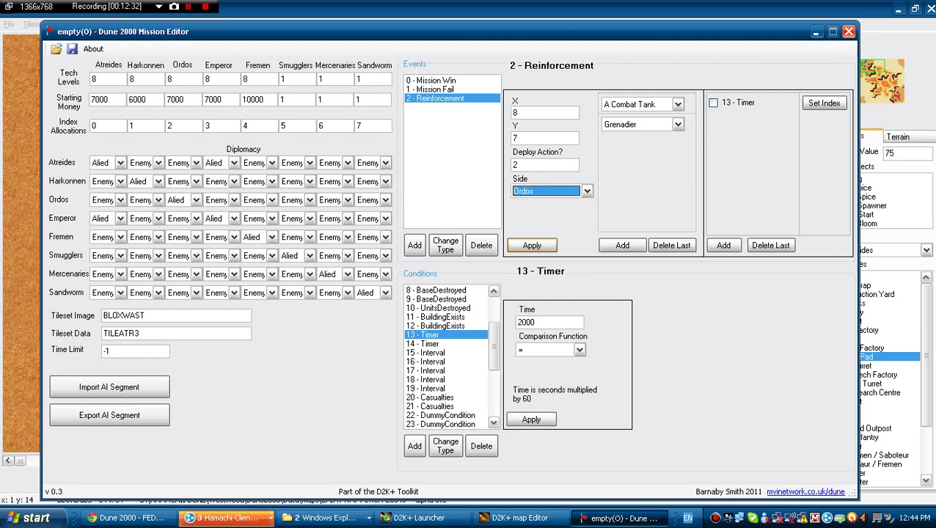
{"action": "left_click", "coordinate": [532, 246]}
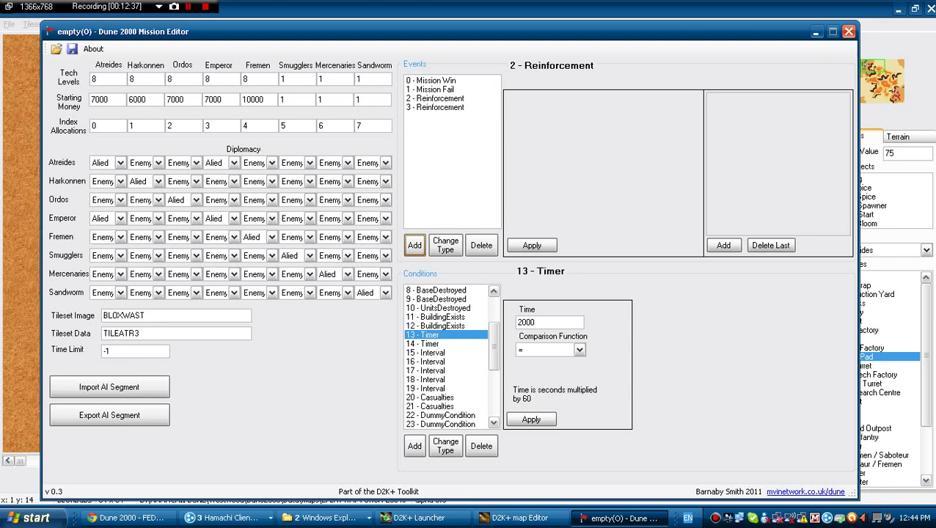
Add another event below the Reinforcement event and select it, leaving the event type choice cancelled.
{"action": "left_click", "coordinate": [414, 245]}
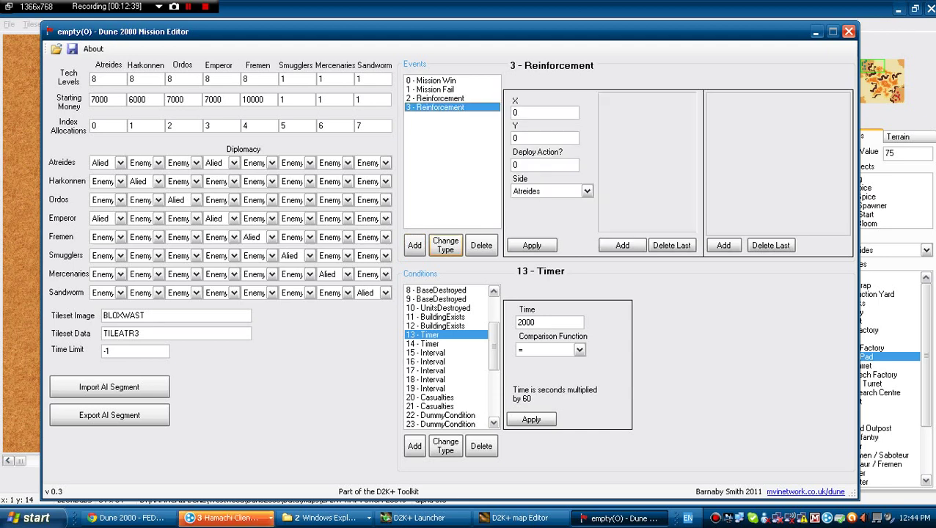
{"action": "left_click", "coordinate": [446, 245]}
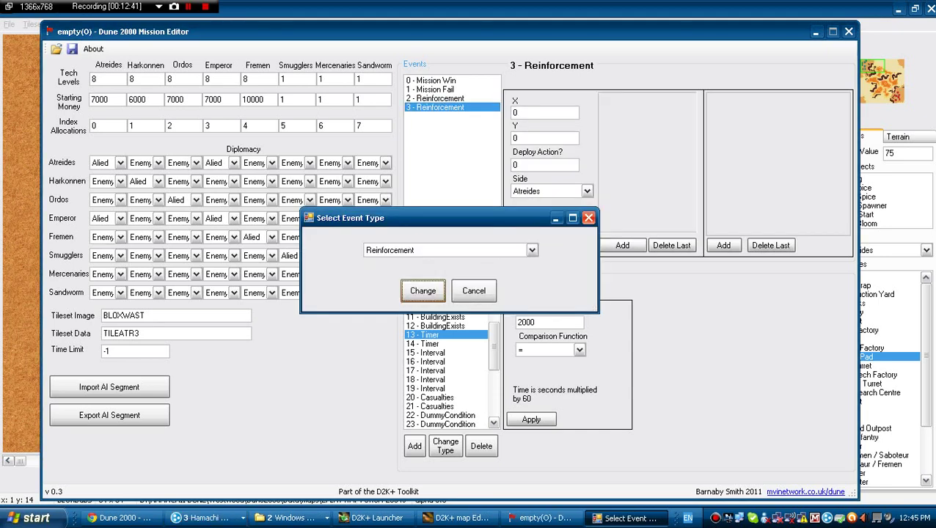
{"action": "left_click", "coordinate": [474, 290]}
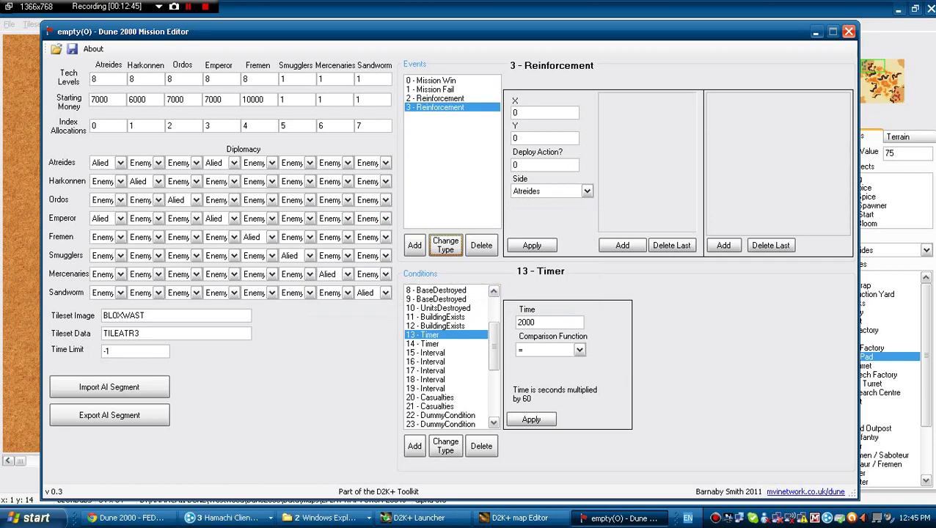
Switch to the D2K+ map editor, show the enemy base in the map's southeast corner and choose Harkonnen as the player.
{"action": "left_click", "coordinate": [816, 32]}
{"action": "left_click_drag", "start_coordinate": [885, 83], "coordinate": [896, 97]}
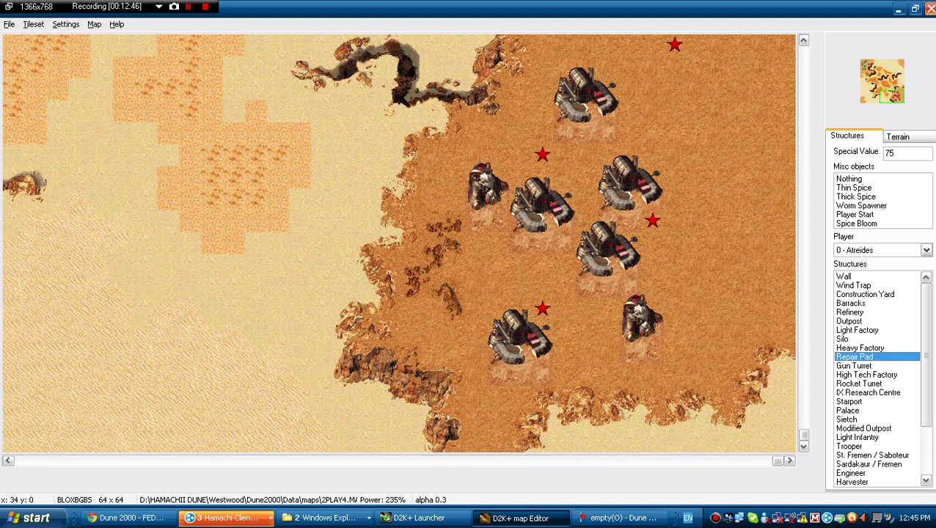
{"action": "left_click", "coordinate": [927, 250]}
{"action": "left_click", "coordinate": [927, 250]}
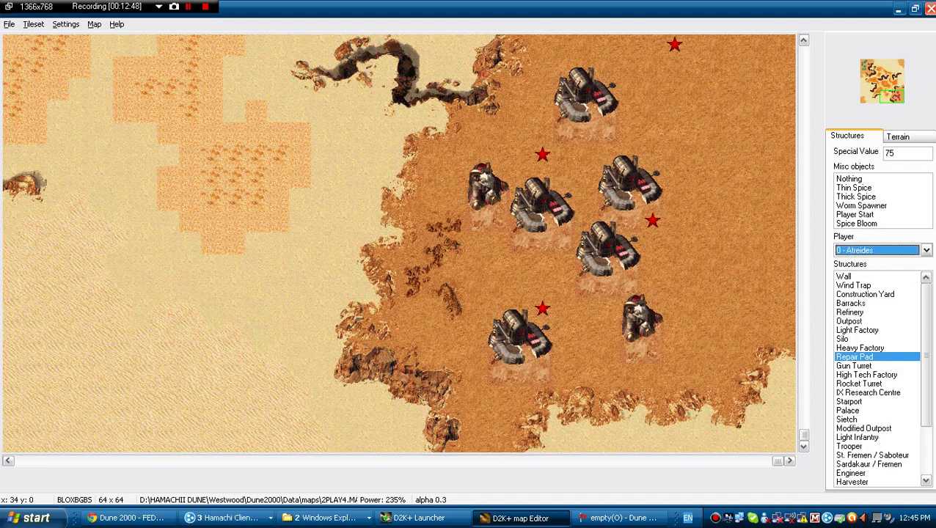
{"action": "left_click", "coordinate": [927, 250]}
{"action": "left_click", "coordinate": [860, 272]}
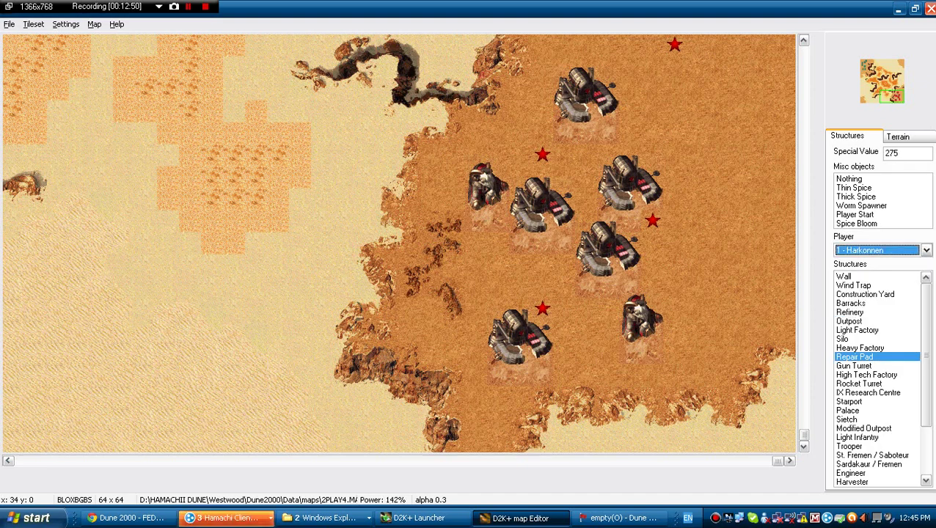
Place two Harkonnen Combat Tanks, one west and one northeast of the base's group of structures.
{"action": "left_click", "coordinate": [843, 339]}
{"action": "left_click", "coordinate": [867, 375]}
{"action": "left_click", "coordinate": [850, 446]}
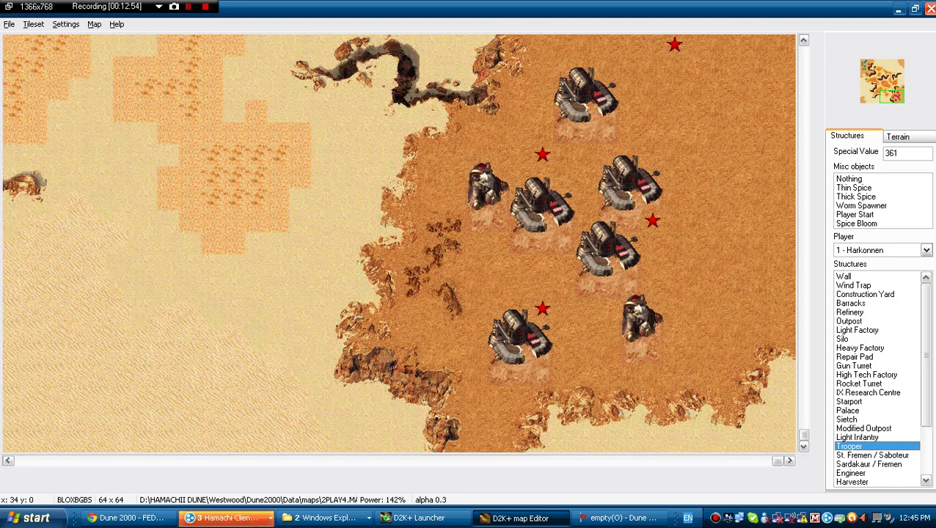
{"action": "scroll", "coordinate": [850, 446], "scroll_direction": "down", "scroll_amount": 3}
{"action": "left_click", "coordinate": [846, 438]}
{"action": "left_click", "coordinate": [858, 446]}
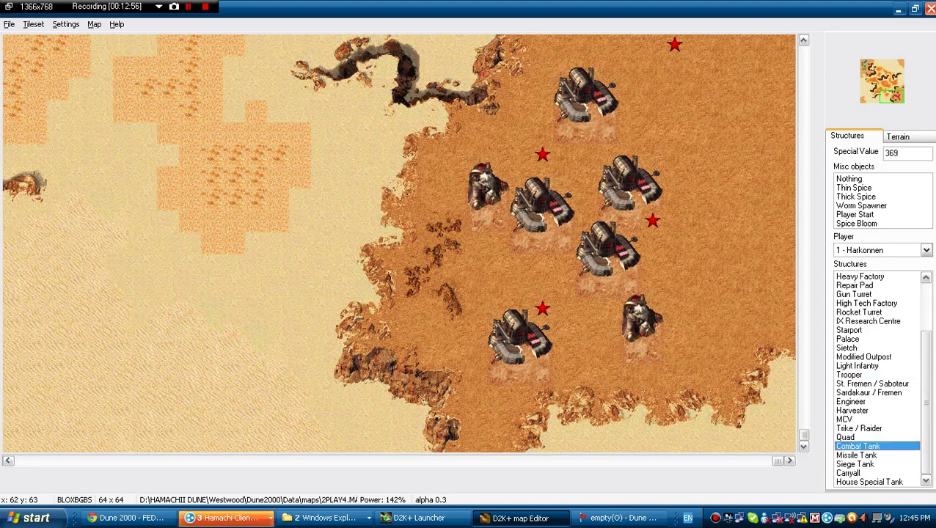
{"action": "left_click", "coordinate": [477, 288]}
{"action": "left_click", "coordinate": [675, 110]}
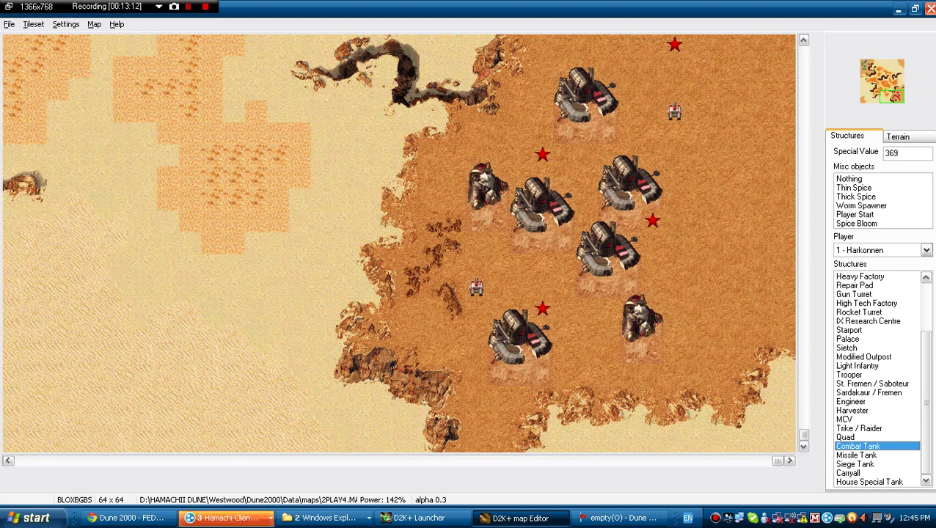
Return to the Dune 2000 Mission Editor and change the type of event 3 to Unit Spawn.
{"action": "left_click", "coordinate": [622, 518]}
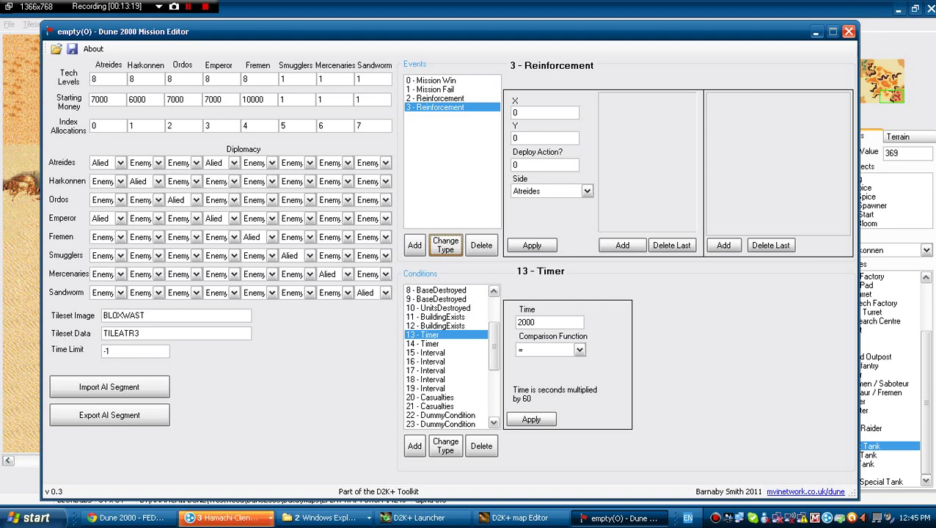
{"action": "left_click", "coordinate": [445, 245]}
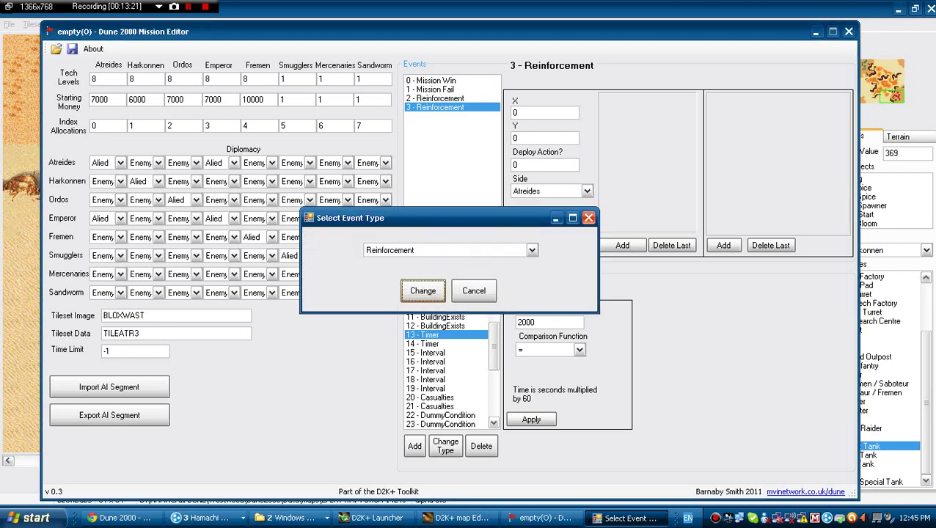
{"action": "left_click", "coordinate": [532, 250]}
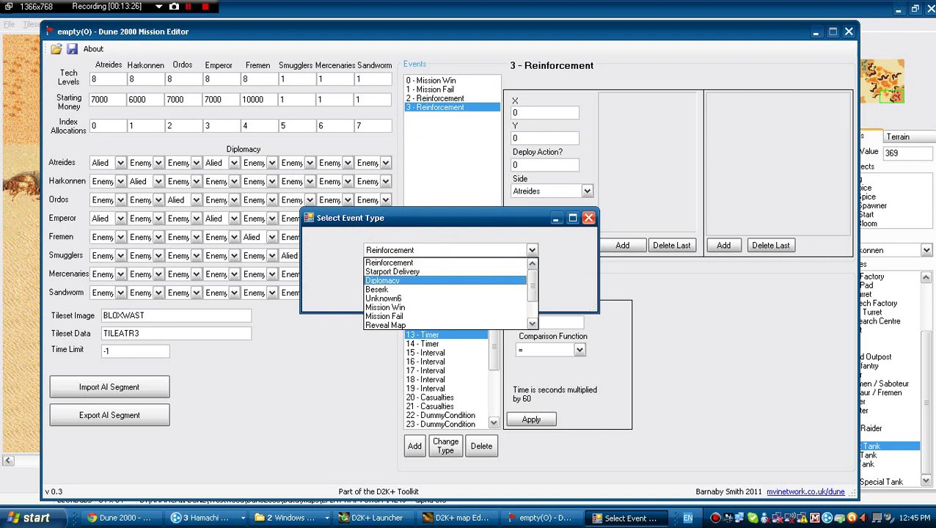
{"action": "key", "text": "Down"}
{"action": "key", "text": "Down"}
{"action": "key", "text": "Down"}
{"action": "key", "text": "Down"}
{"action": "key", "text": "Down"}
{"action": "key", "text": "Down"}
{"action": "key", "text": "Down"}
{"action": "key", "text": "Down"}
{"action": "key", "text": "Down"}
{"action": "key", "text": "Up"}
{"action": "key", "text": "Up"}
{"action": "key", "text": "Up"}
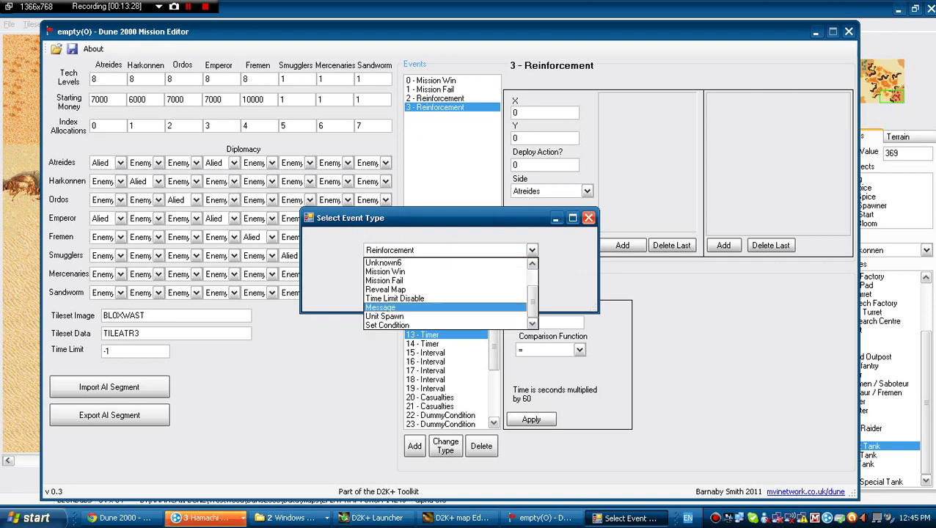
{"action": "key", "text": "Down"}
{"action": "key", "text": "Down"}
{"action": "key", "text": "Return"}
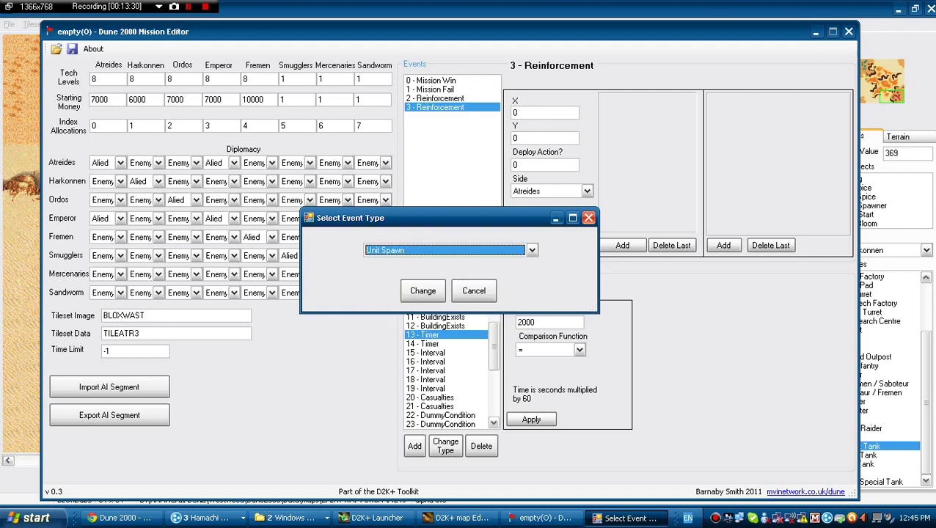
{"action": "key", "text": "Return"}
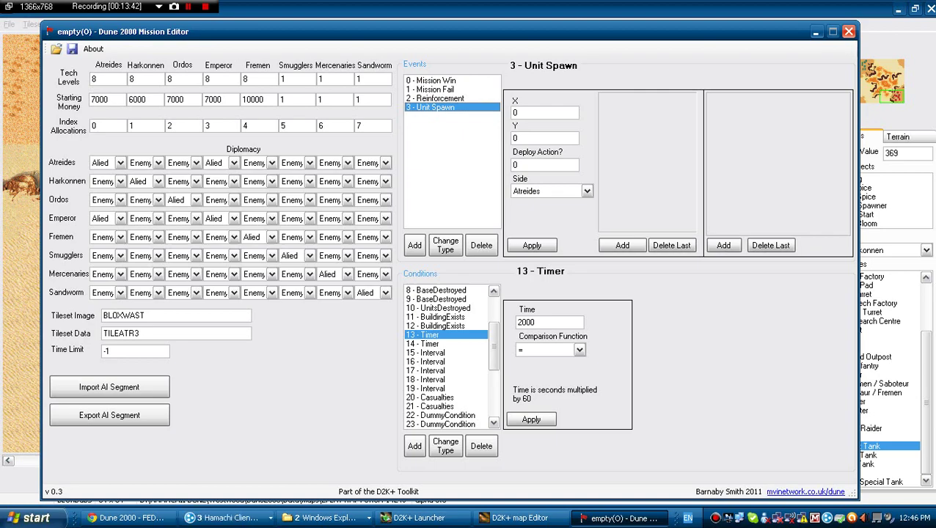
Check the spawn coordinates on the map, and set the Unit Spawn event to X 59, Y 52 and deploy action 2.
{"action": "left_click", "coordinate": [520, 518]}
{"action": "left_click_drag", "start_coordinate": [891, 94], "coordinate": [894, 97]}
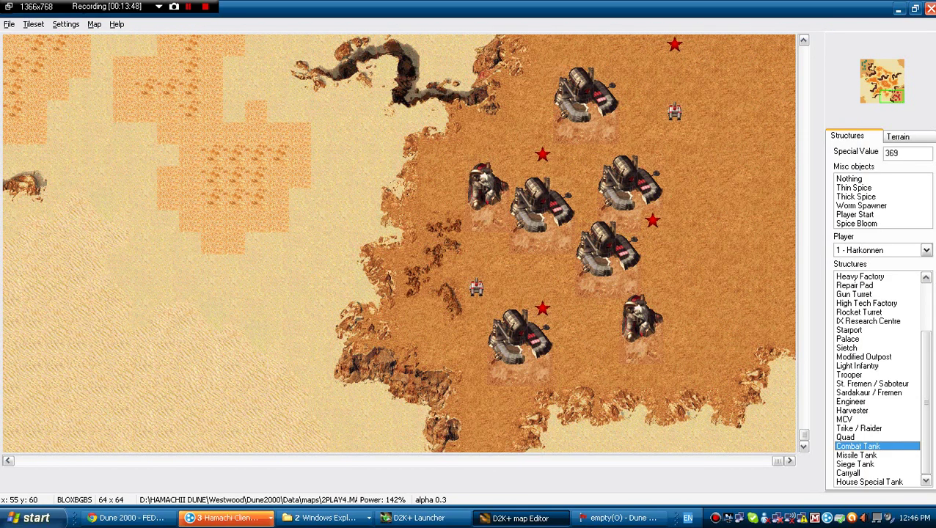
{"action": "key", "text": "alt+Tab"}
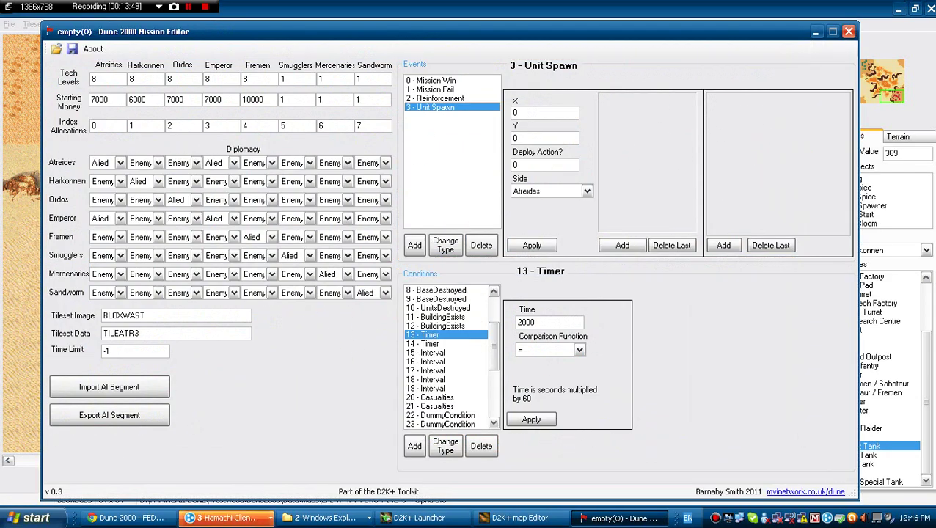
{"action": "type", "text": "59"}
{"action": "key", "text": "Tab"}
{"action": "type", "text": "52"}
{"action": "key", "text": "BackSpace"}
{"action": "type", "text": "2"}
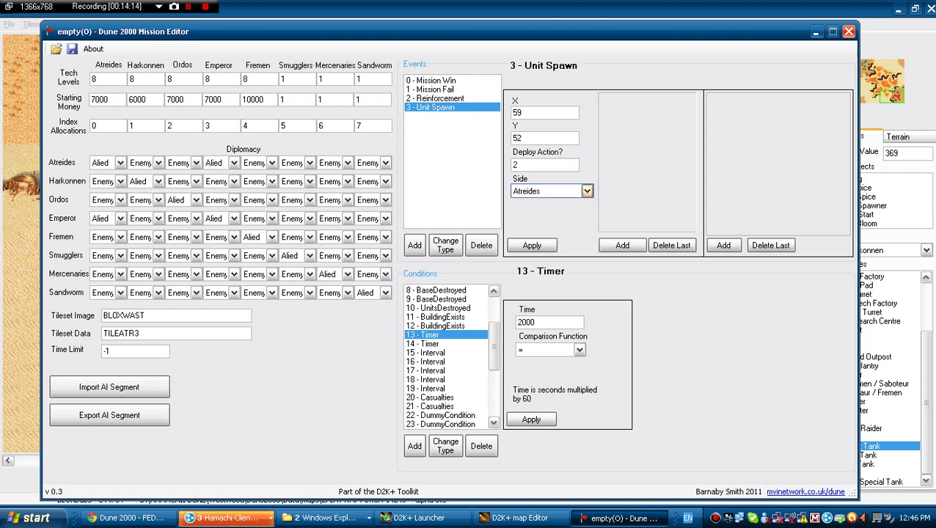
Choose Harkonnen as the side for the Unit Spawn event and apply it.
{"action": "left_click", "coordinate": [587, 191]}
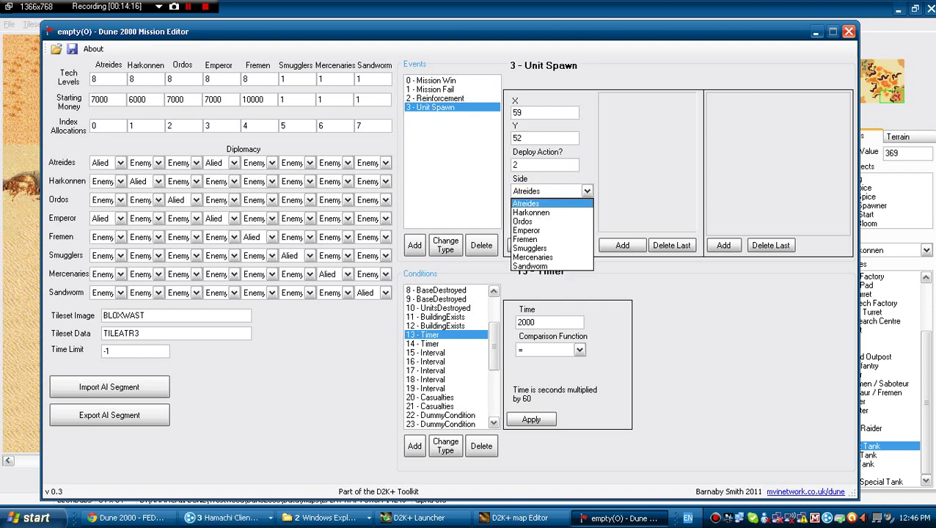
{"action": "key", "text": "Down"}
{"action": "key", "text": "Down"}
{"action": "key", "text": "Down"}
{"action": "key", "text": "Down"}
{"action": "key", "text": "Down"}
{"action": "key", "text": "Down"}
{"action": "key", "text": "Up"}
{"action": "key", "text": "Up"}
{"action": "key", "text": "Up"}
{"action": "key", "text": "Up"}
{"action": "key", "text": "Up"}
{"action": "key", "text": "Up"}
{"action": "key", "text": "Down"}
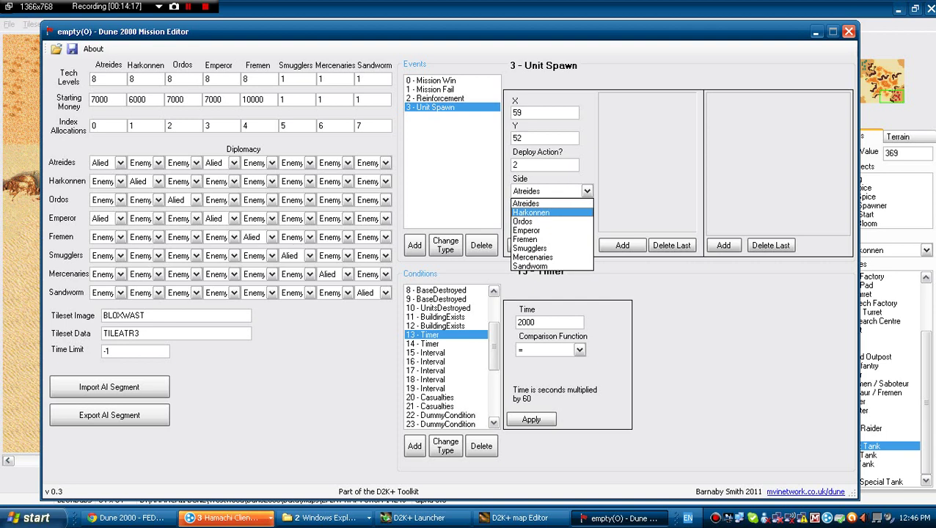
{"action": "key", "text": "Return"}
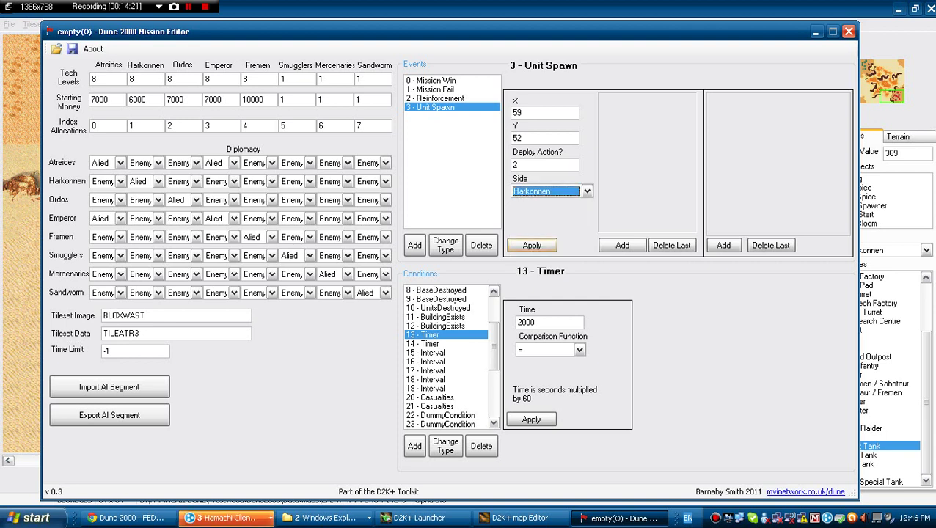
{"action": "left_click", "coordinate": [532, 245]}
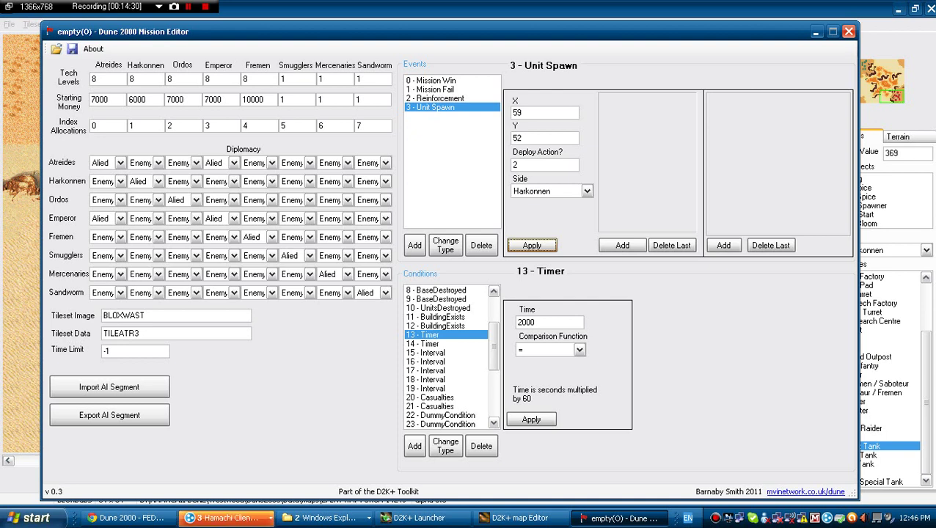
Add two units to the Unit Spawn event, a Raider and a Light Infantry.
{"action": "left_click", "coordinate": [622, 245]}
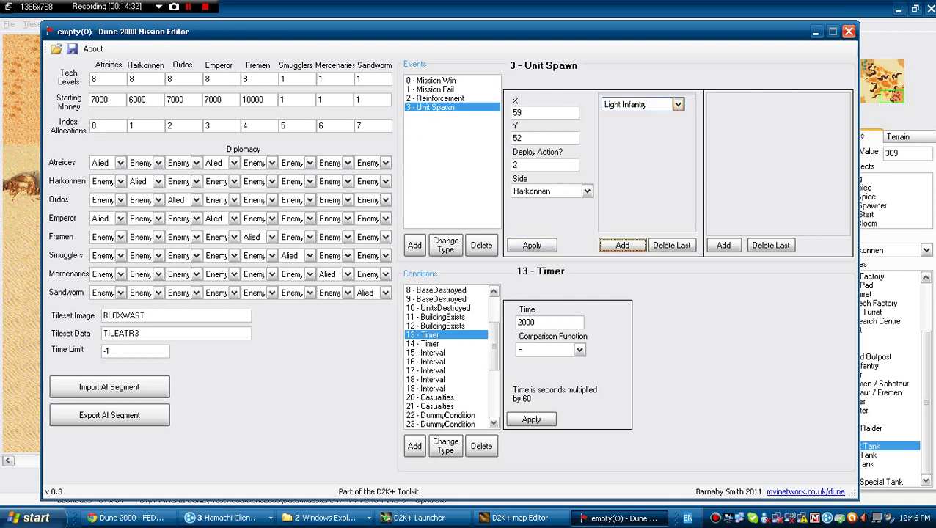
{"action": "left_click", "coordinate": [678, 104]}
{"action": "left_click", "coordinate": [616, 171]}
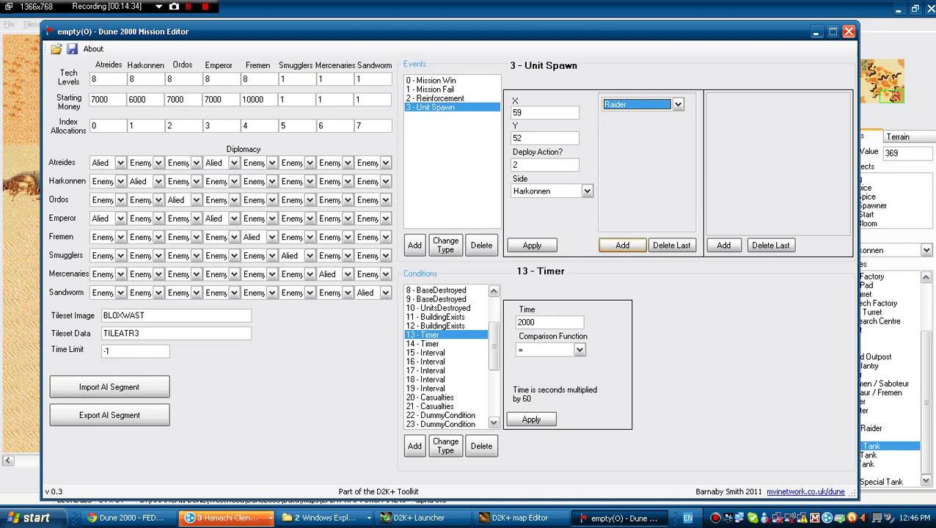
{"action": "left_click", "coordinate": [622, 245]}
{"action": "left_click", "coordinate": [678, 125]}
{"action": "left_click", "coordinate": [637, 136]}
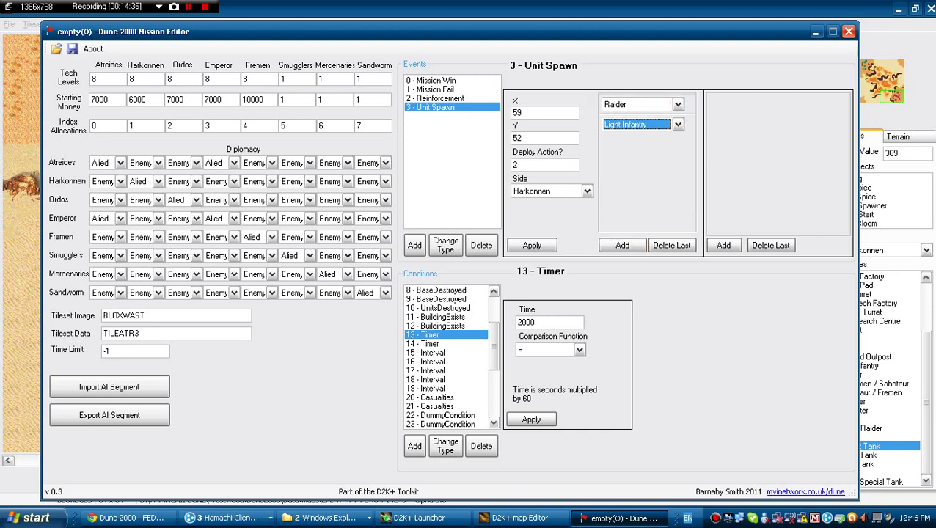
Add a condition entry to the Unit Spawn event and look through the existing Timer and Interval conditions for one to use.
{"action": "left_click", "coordinate": [724, 245]}
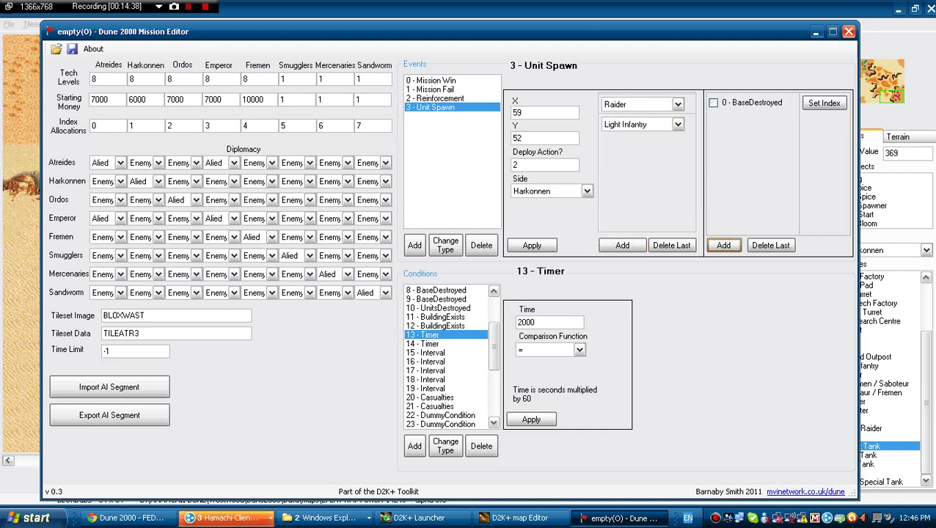
{"action": "left_click", "coordinate": [425, 335]}
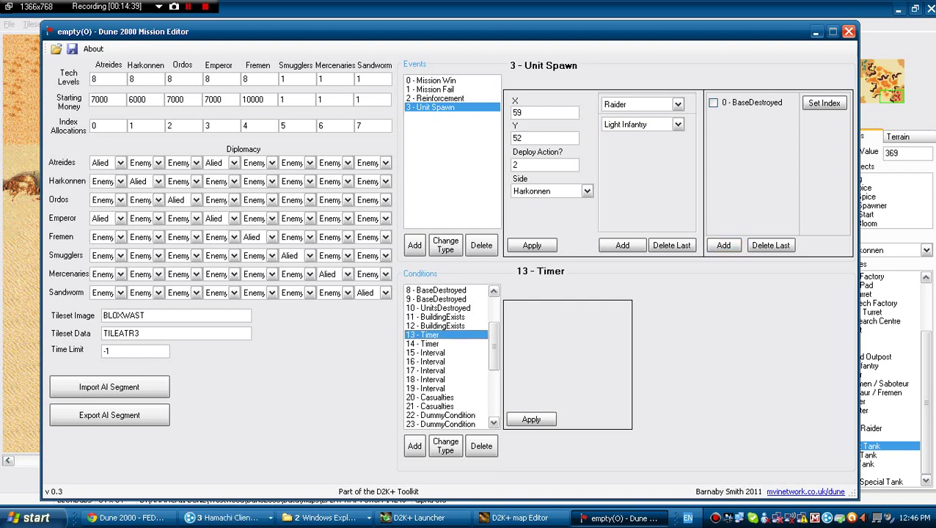
{"action": "left_click", "coordinate": [429, 353]}
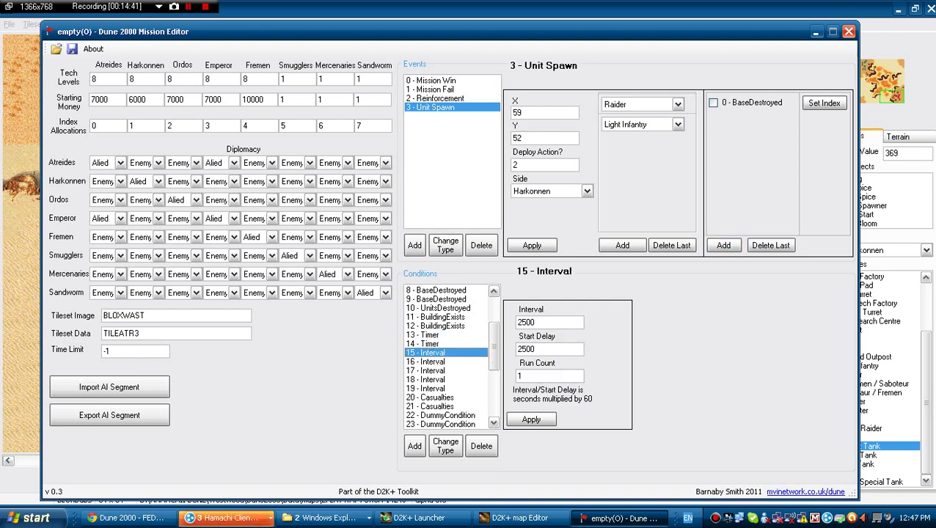
{"action": "scroll", "coordinate": [448, 357], "scroll_direction": "down", "scroll_amount": 1}
{"action": "left_click_drag", "start_coordinate": [494, 357], "coordinate": [494, 392]}
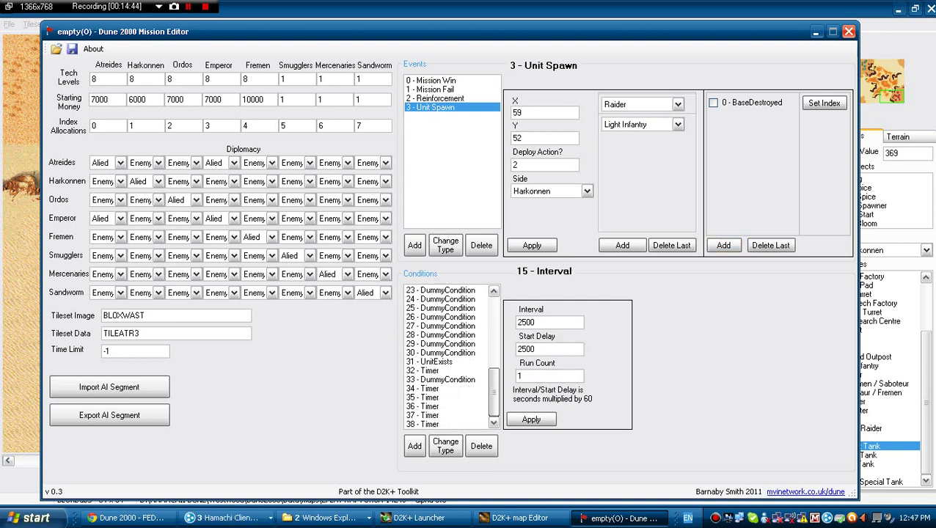
Set Timer condition 36 to time 1 with the = comparison, and map the Unit Spawn event's condition entry to index 36.
{"action": "left_click", "coordinate": [426, 407]}
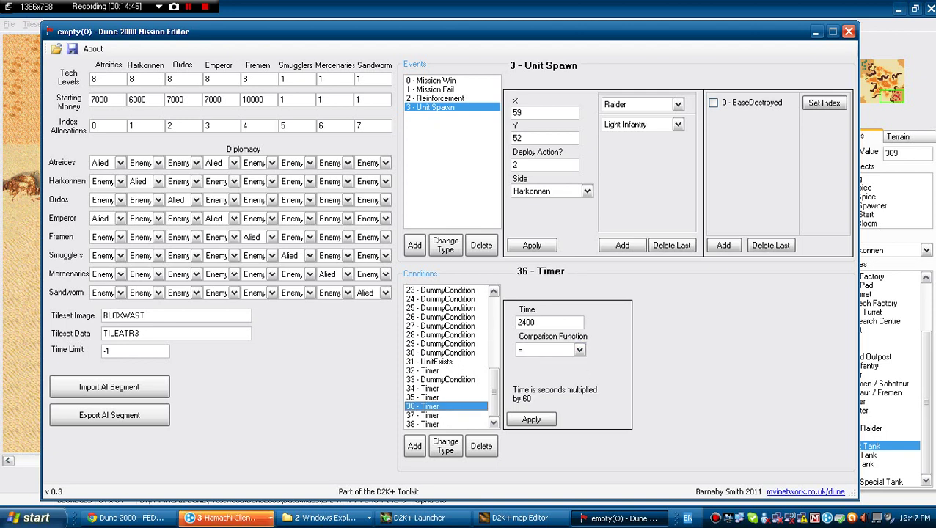
{"action": "double_click", "coordinate": [526, 322]}
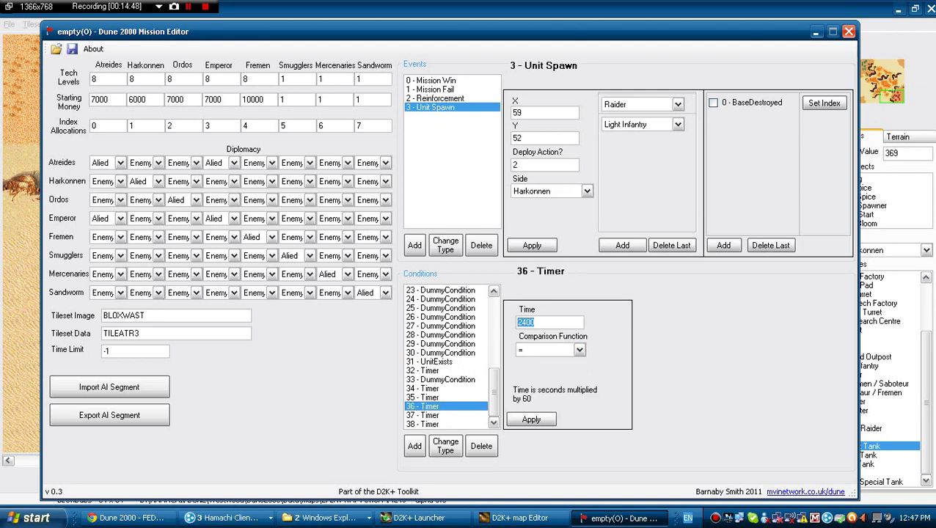
{"action": "type", "text": "1"}
{"action": "key", "text": "Tab"}
{"action": "left_click", "coordinate": [580, 350]}
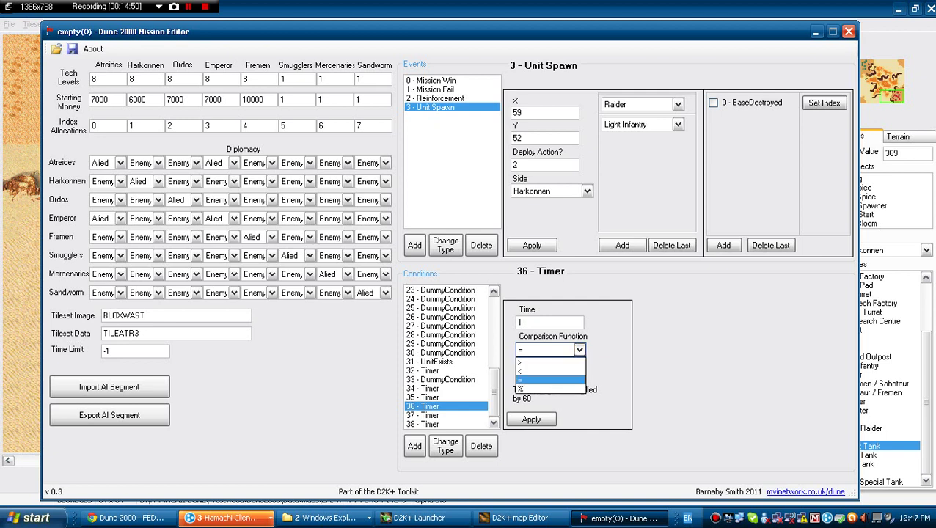
{"action": "key", "text": "Return"}
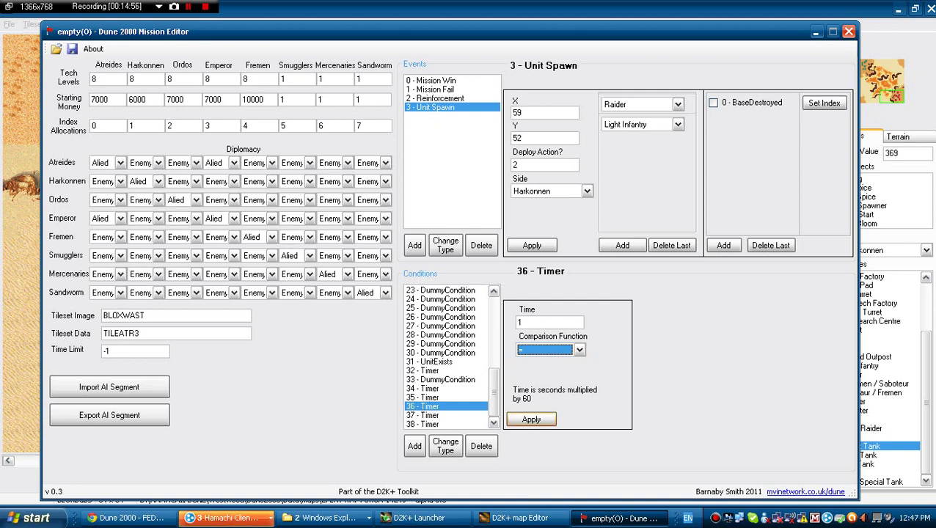
{"action": "left_click", "coordinate": [531, 419]}
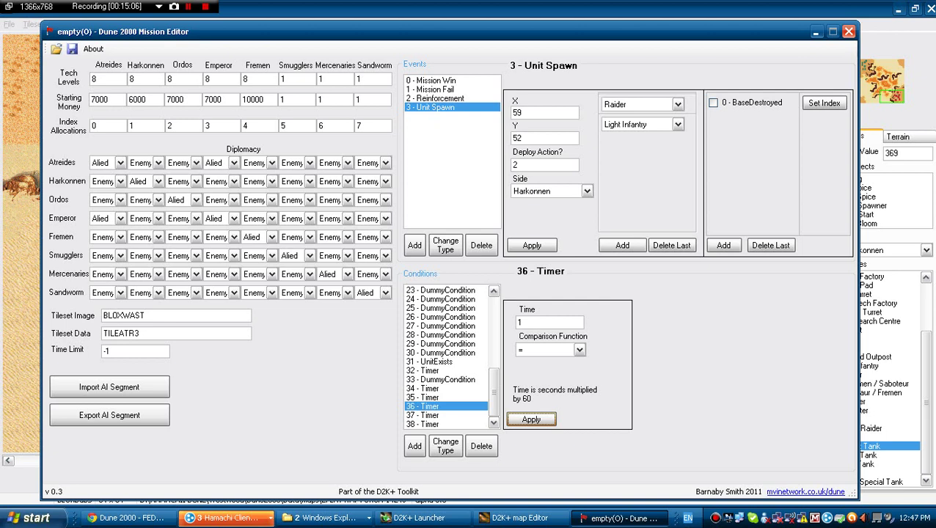
{"action": "left_click", "coordinate": [824, 103]}
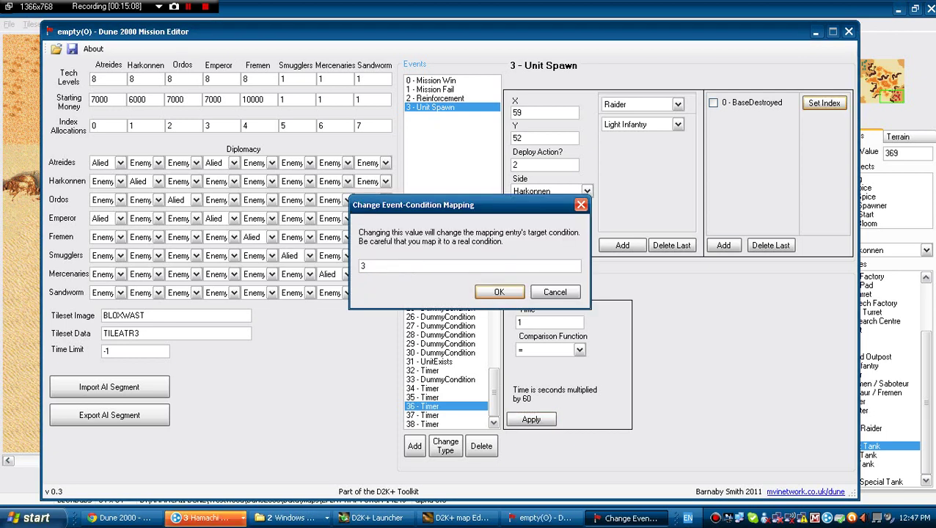
{"action": "left_click", "coordinate": [499, 292]}
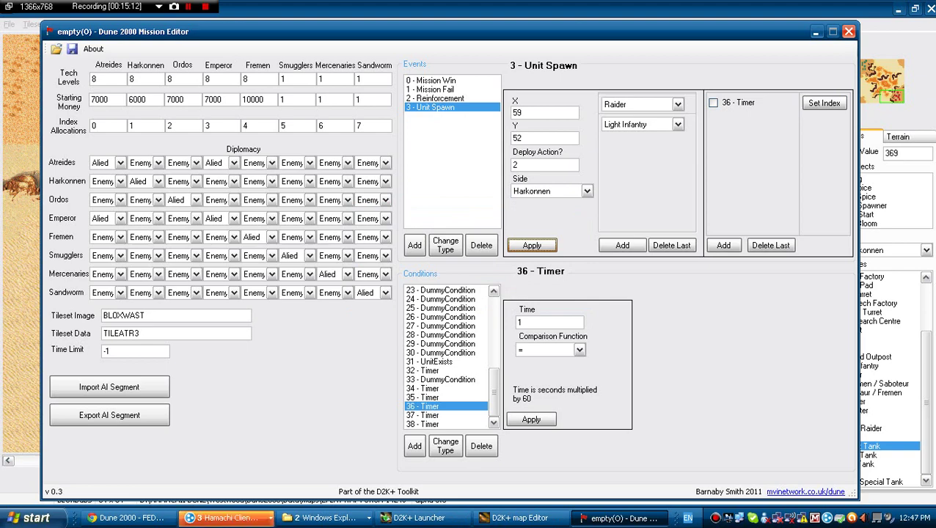
Switch to the D2K+ map Editor and inspect the Harkonnen base area on the map.
{"action": "left_click", "coordinate": [520, 518]}
{"action": "left_click", "coordinate": [868, 65]}
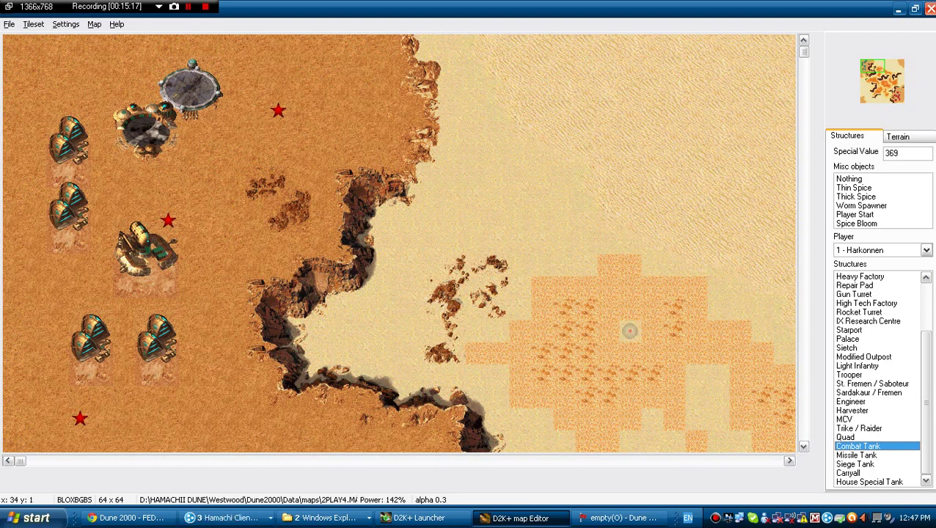
{"action": "left_click", "coordinate": [895, 93]}
{"action": "left_click", "coordinate": [896, 98]}
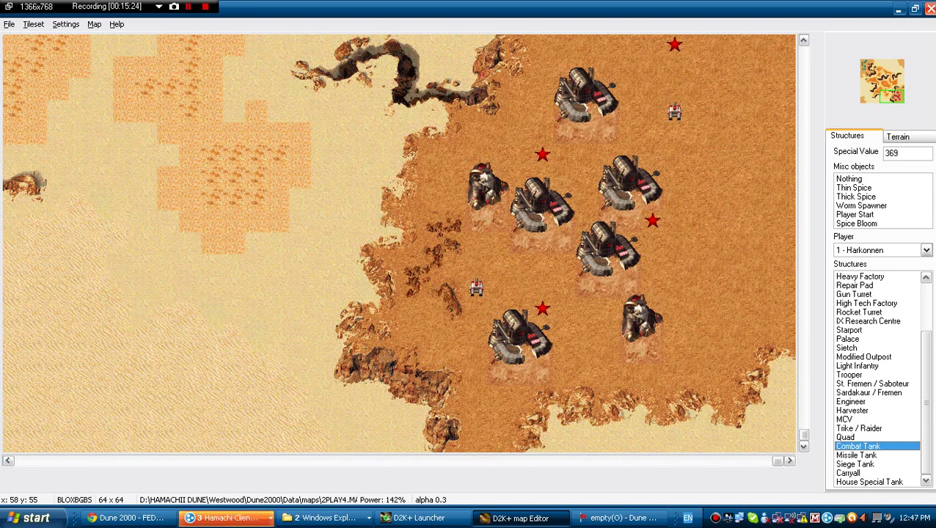
Return to the Dune 2000 Mission Editor, add event 4 and change its type to Starport Delivery.
{"action": "left_click", "coordinate": [620, 518]}
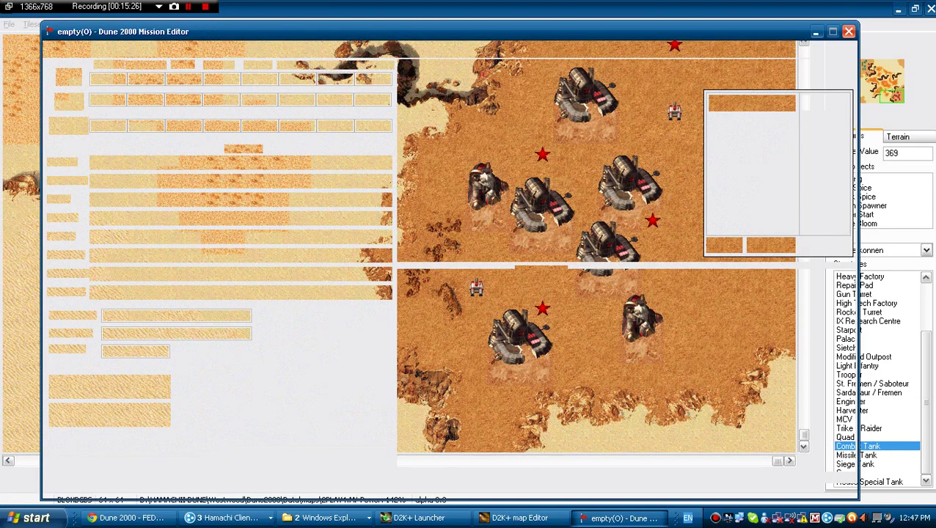
{"action": "left_click", "coordinate": [414, 245]}
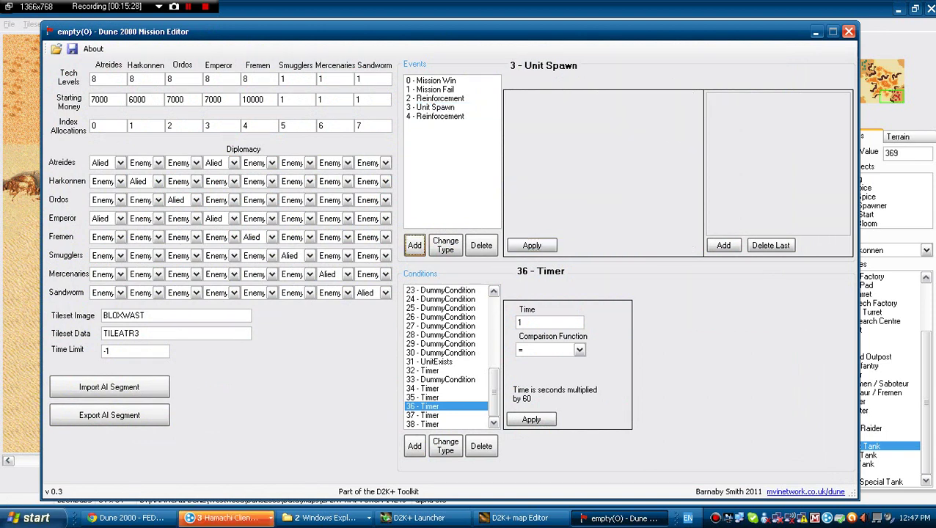
{"action": "left_click", "coordinate": [435, 117]}
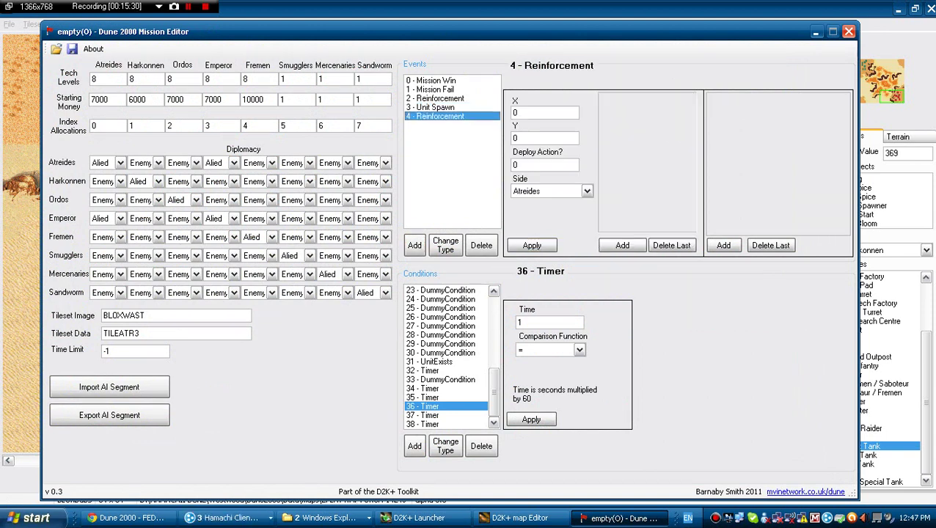
{"action": "left_click", "coordinate": [445, 245]}
{"action": "left_click", "coordinate": [448, 250]}
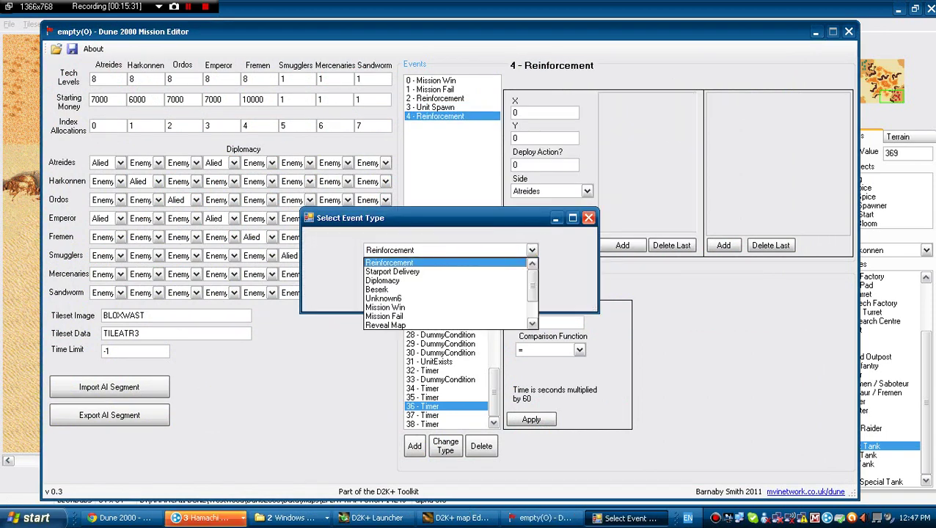
{"action": "left_click", "coordinate": [397, 271]}
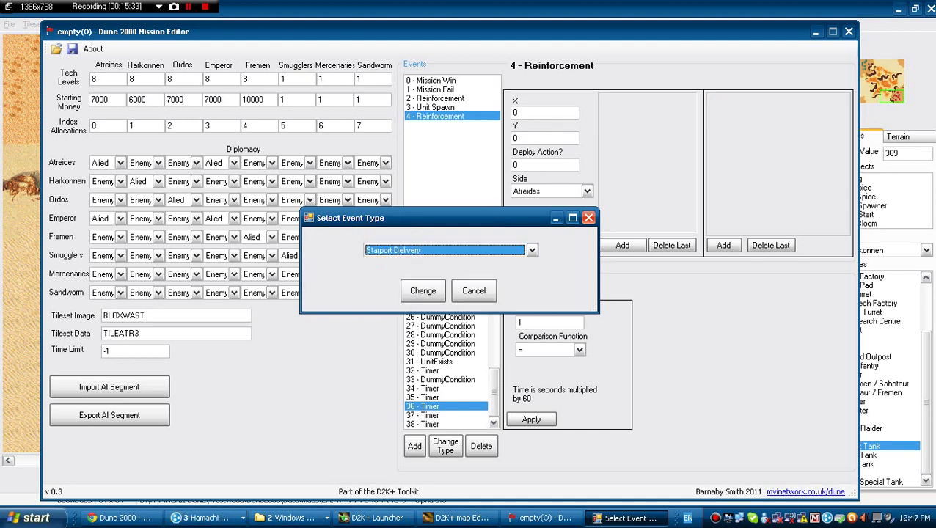
{"action": "left_click", "coordinate": [419, 288]}
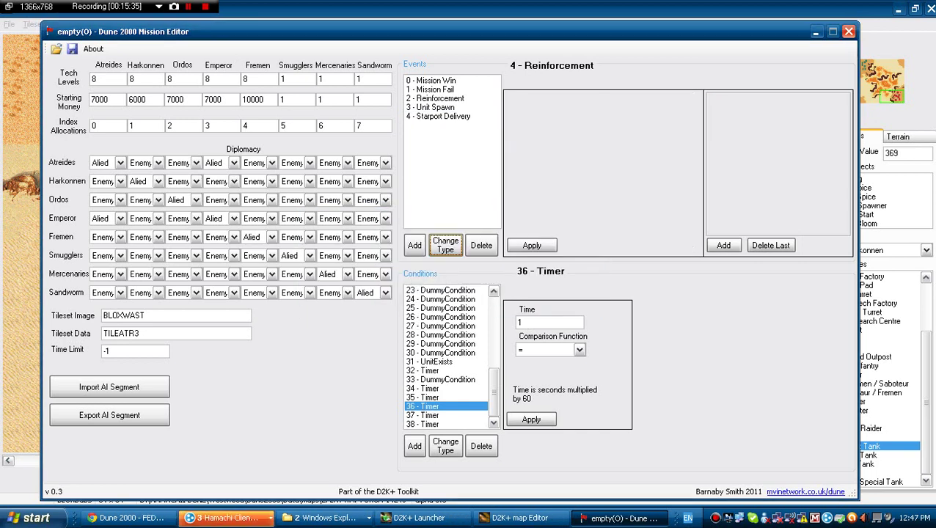
Open the Starport Delivery event and go over its X, Y and Deploy Action fields.
{"action": "left_click", "coordinate": [439, 117]}
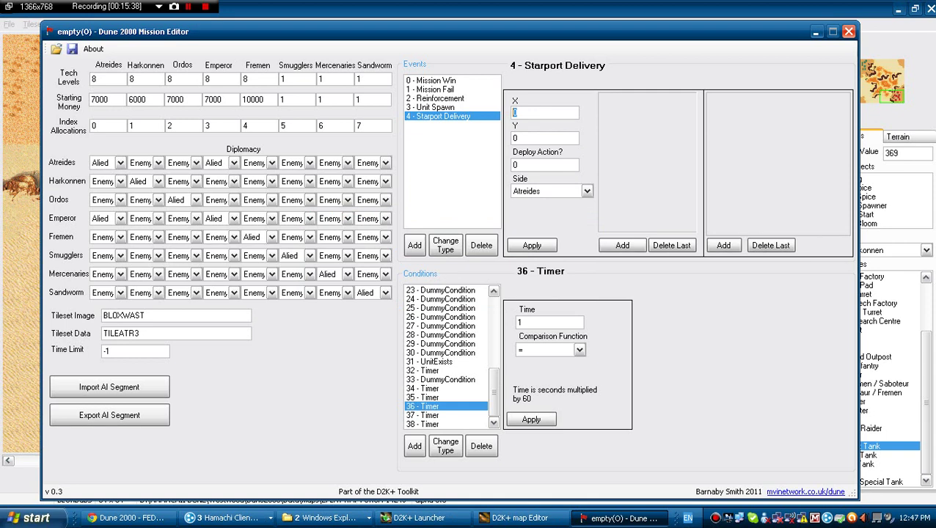
{"action": "key", "text": "Tab"}
{"action": "key", "text": "shift+Tab"}
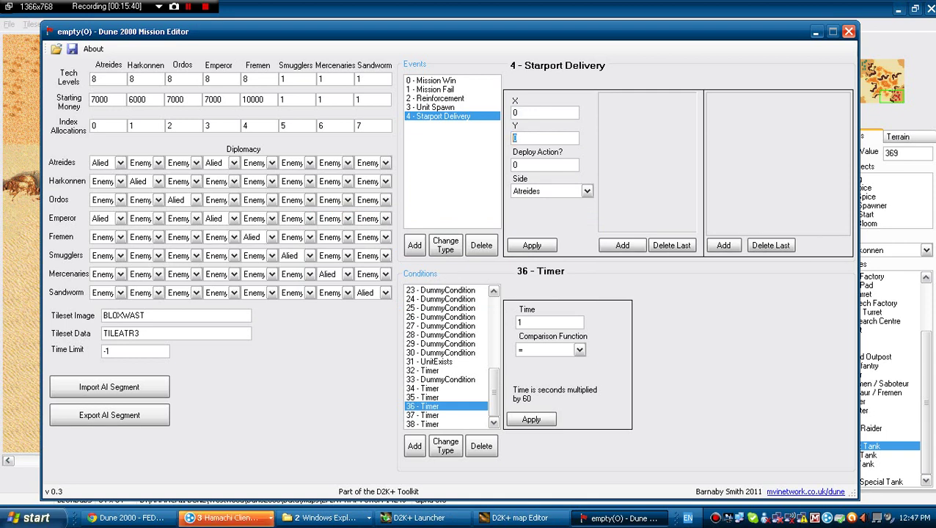
{"action": "key", "text": "shift+Tab"}
{"action": "key", "text": "shift+Tab"}
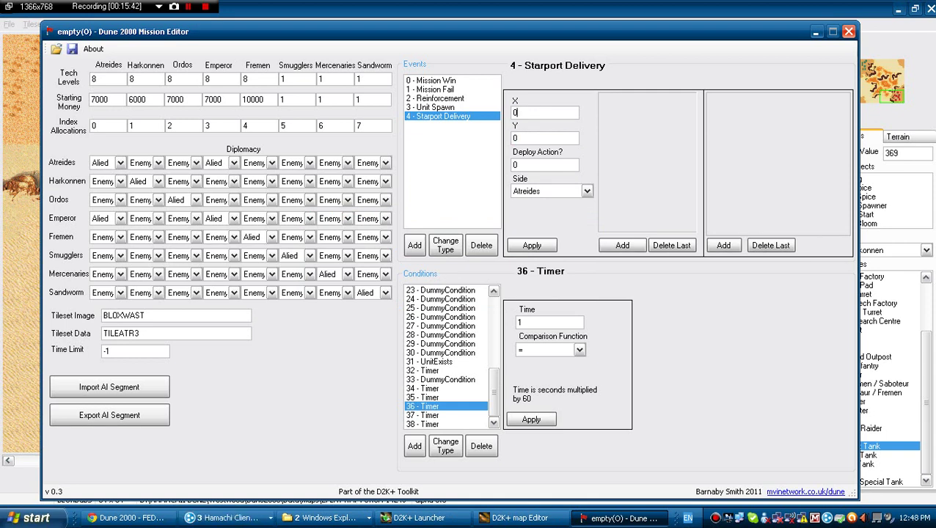
{"action": "key", "text": "Tab"}
{"action": "key", "text": "Tab"}
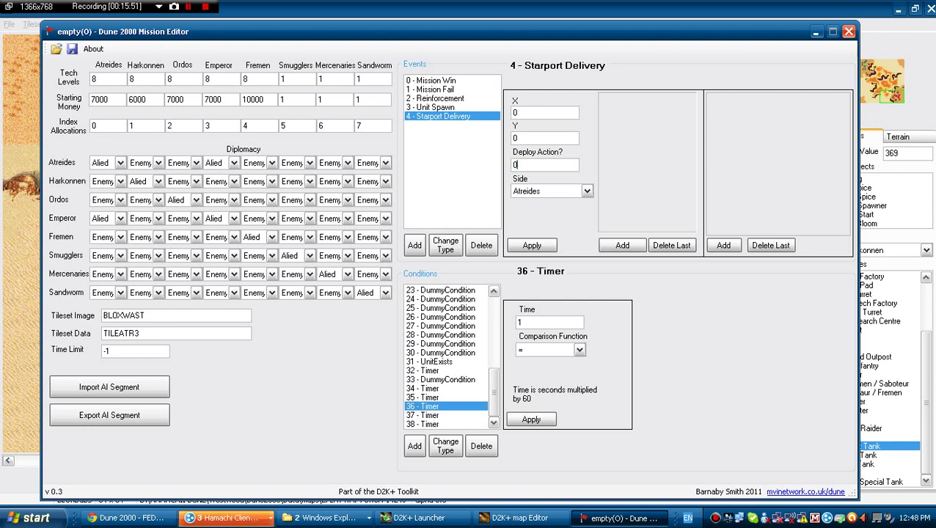
{"action": "key", "text": "Tab"}
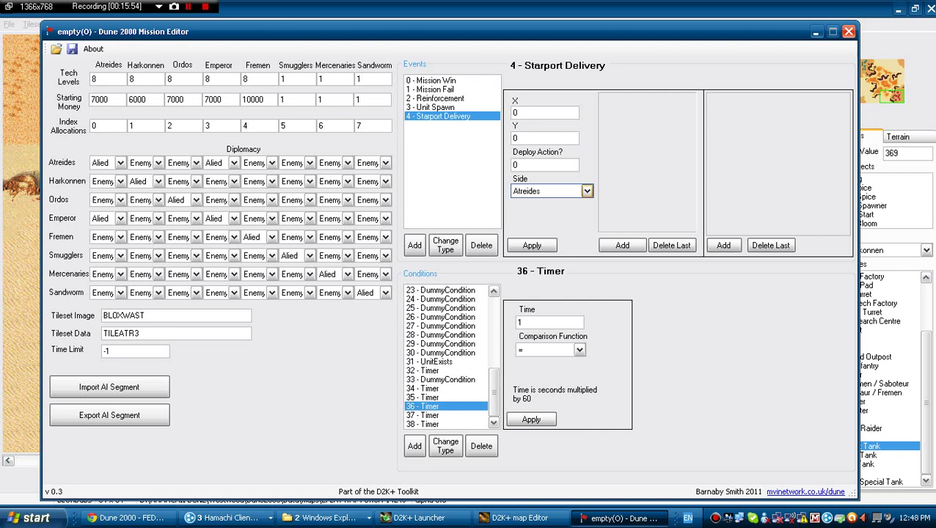
Choose Ordos as the side for the Starport Delivery event.
{"action": "left_click", "coordinate": [587, 191]}
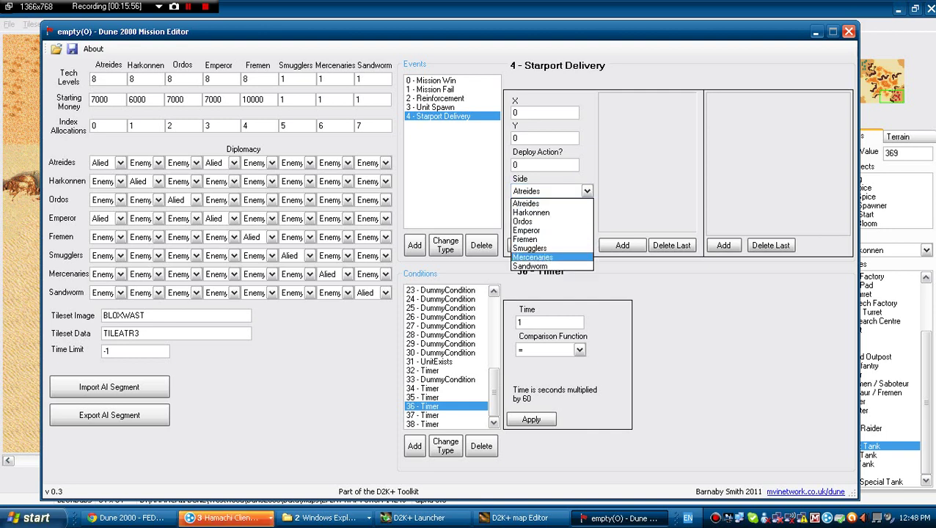
{"action": "key", "text": "Up"}
{"action": "key", "text": "Up"}
{"action": "key", "text": "Up"}
{"action": "key", "text": "Up"}
{"action": "key", "text": "Return"}
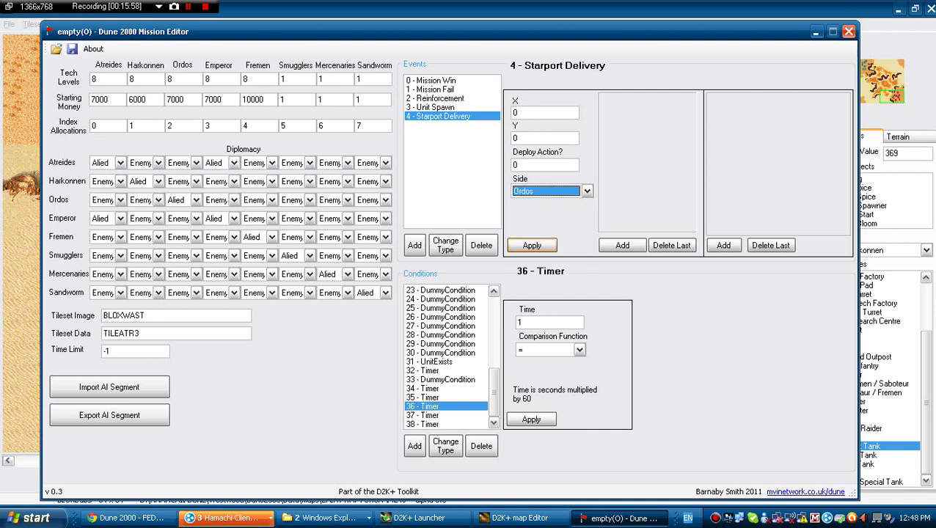
Add an O Combat Tank as the first unit of the Starport Delivery event.
{"action": "left_click", "coordinate": [622, 245]}
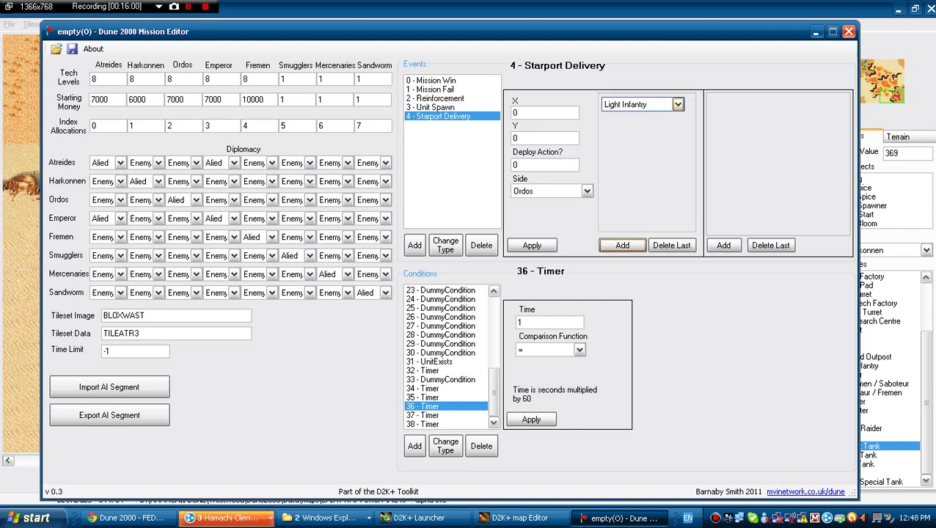
{"action": "left_click", "coordinate": [678, 105]}
{"action": "key", "text": "o"}
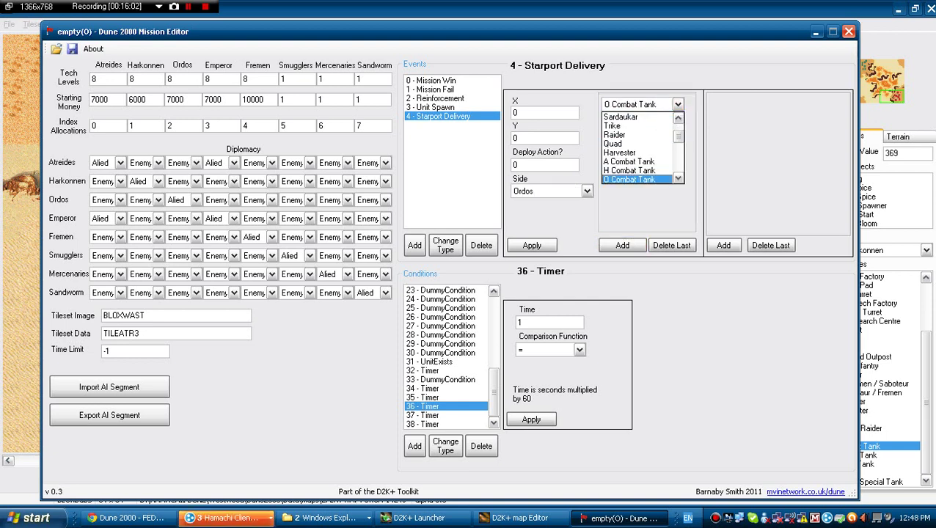
{"action": "key", "text": "Down"}
{"action": "key", "text": "Return"}
{"action": "key", "text": "Tab"}
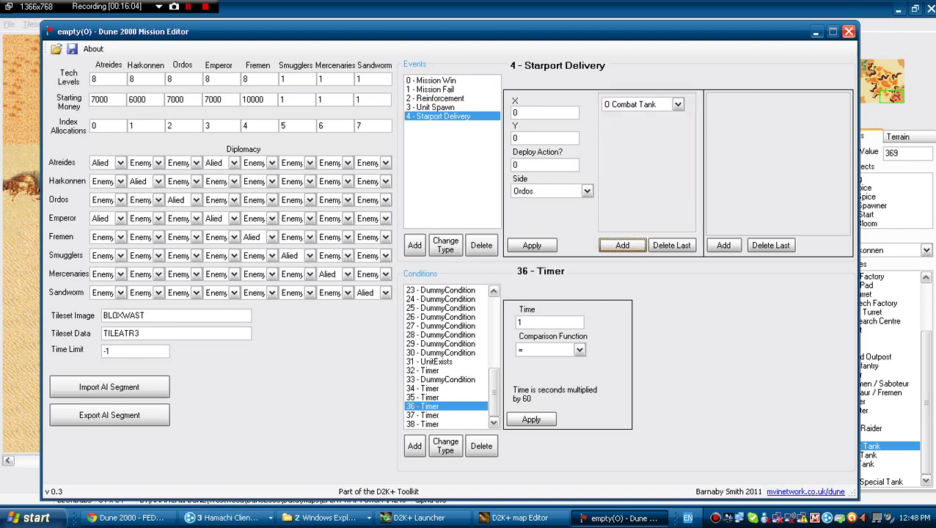
Add a Raider and a Sardaukar as the second and third units of the Starport Delivery event.
{"action": "key", "text": "space"}
{"action": "left_click", "coordinate": [678, 124]}
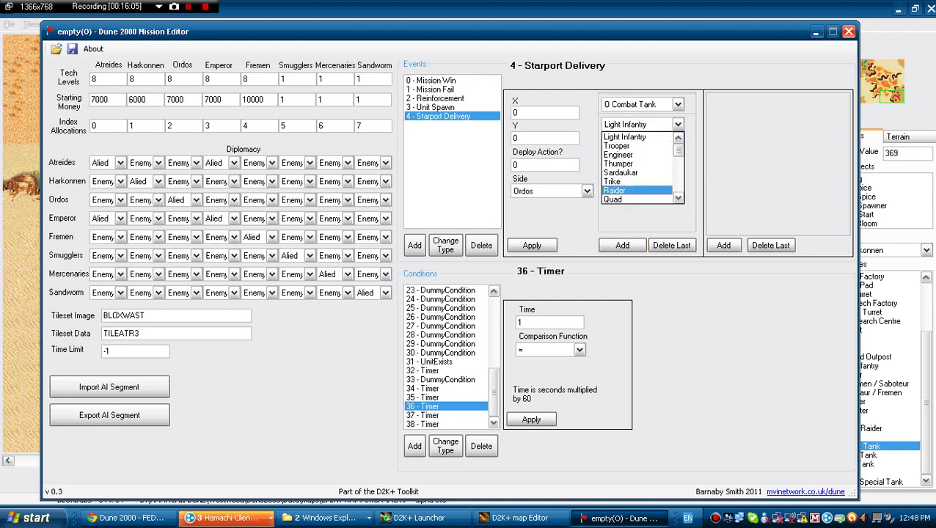
{"action": "left_click", "coordinate": [633, 189]}
{"action": "key", "text": "Tab"}
{"action": "key", "text": "space"}
{"action": "key", "text": "alt+Down"}
{"action": "key", "text": "Down"}
{"action": "key", "text": "Down"}
{"action": "key", "text": "Down"}
{"action": "key", "text": "Down"}
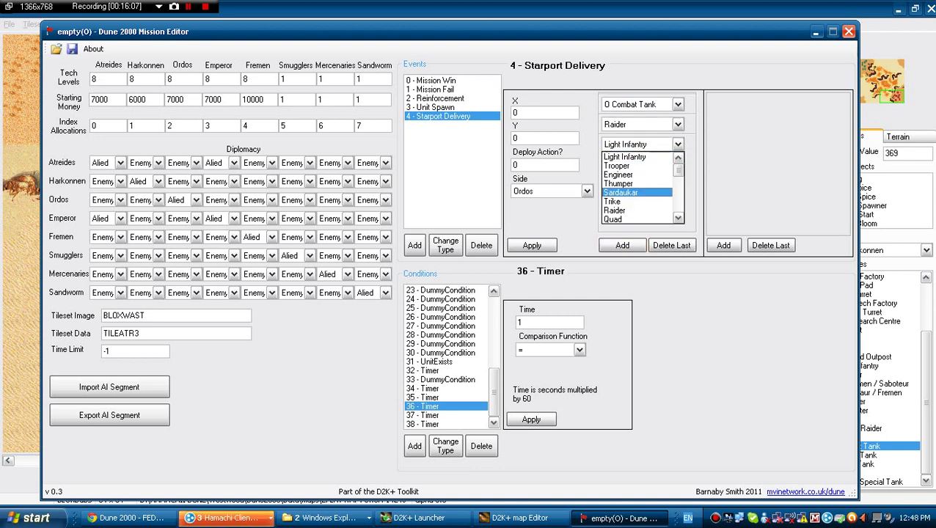
{"action": "key", "text": "Return"}
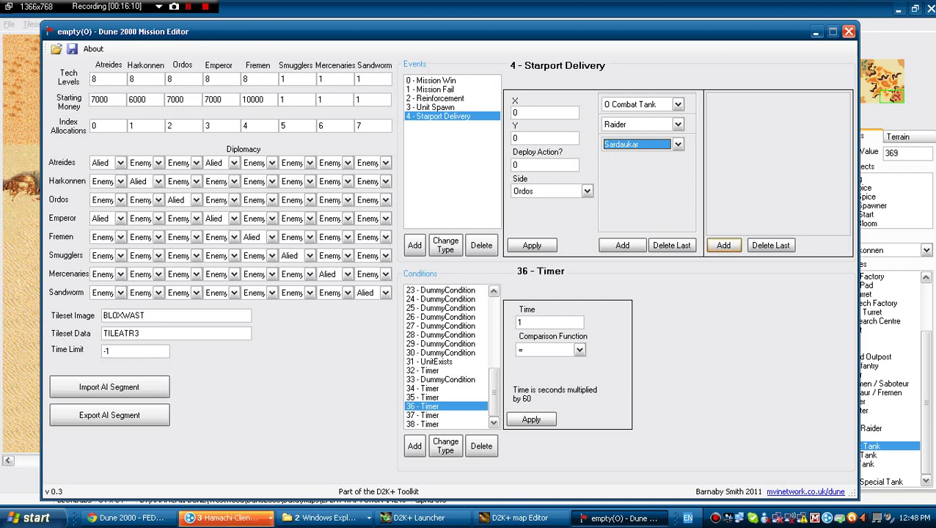
Add a condition to the Starport Delivery event and set the time of Timer condition 14 to 5000.
{"action": "left_click", "coordinate": [723, 245]}
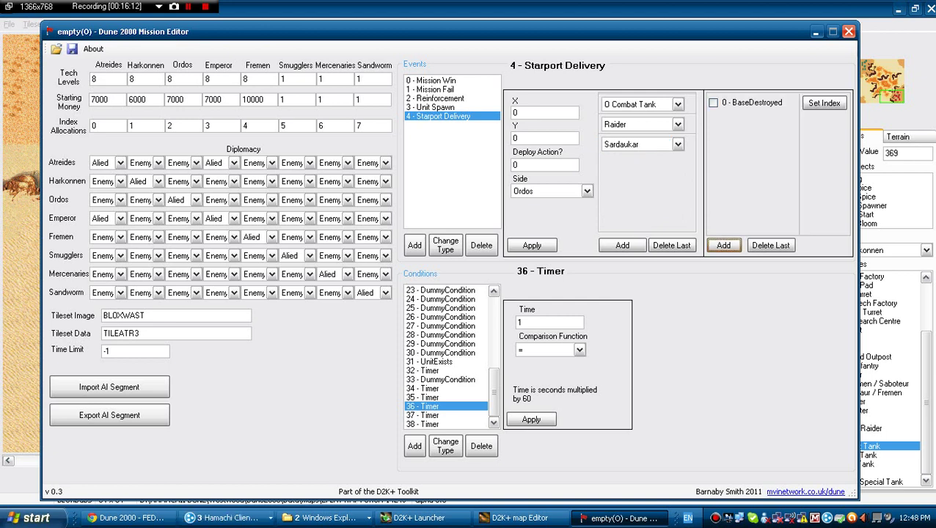
{"action": "left_click", "coordinate": [424, 389]}
{"action": "scroll", "coordinate": [449, 357], "scroll_direction": "up", "scroll_amount": 8}
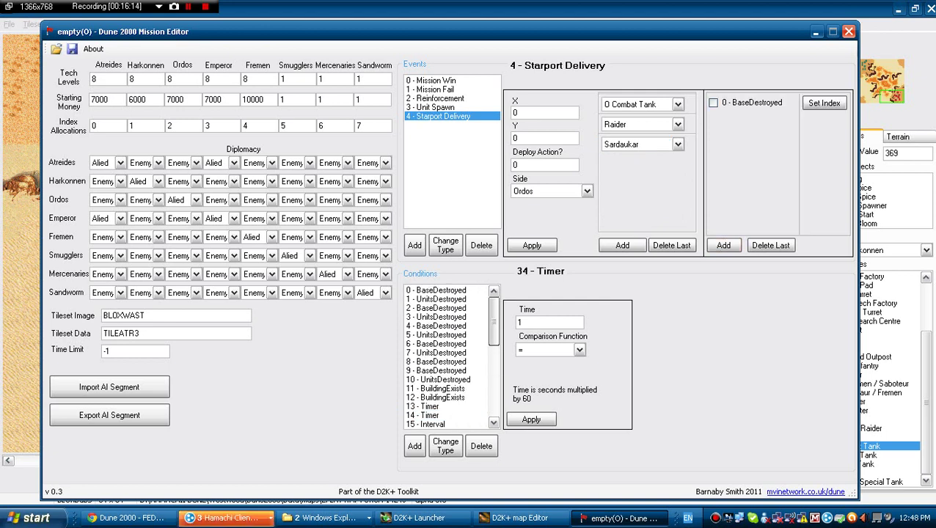
{"action": "left_click", "coordinate": [424, 406]}
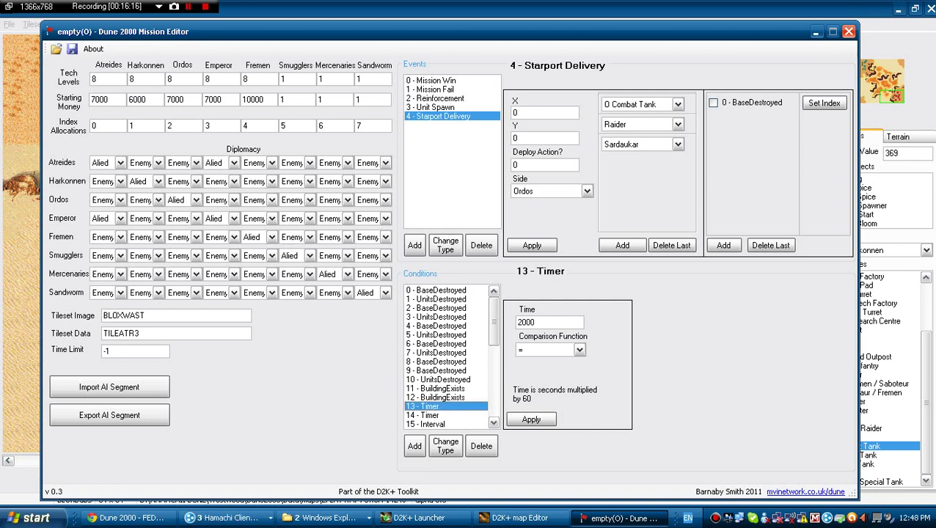
{"action": "left_click", "coordinate": [423, 415]}
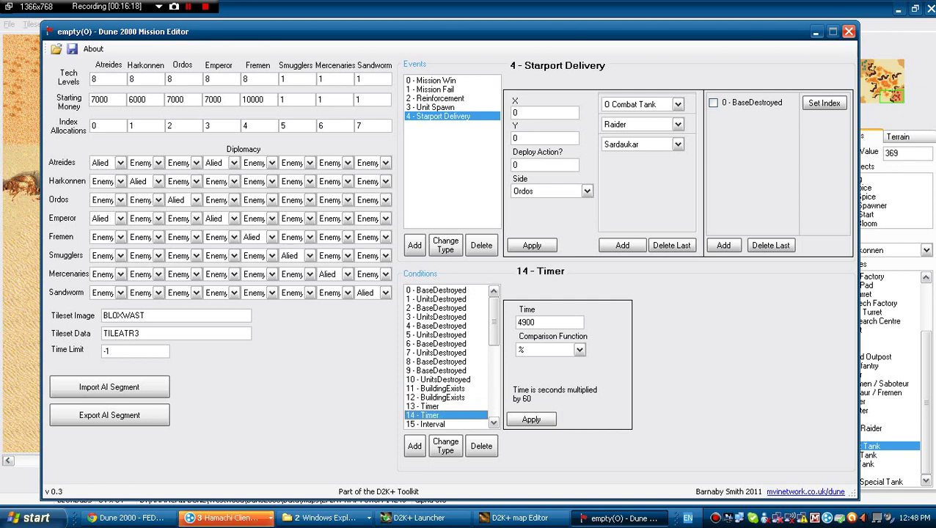
{"action": "double_click", "coordinate": [526, 323]}
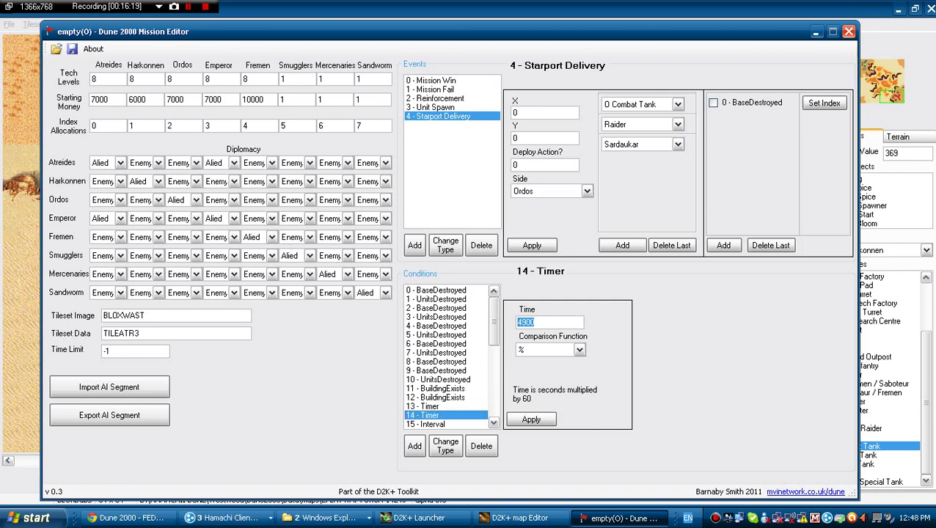
{"action": "type", "text": "5000"}
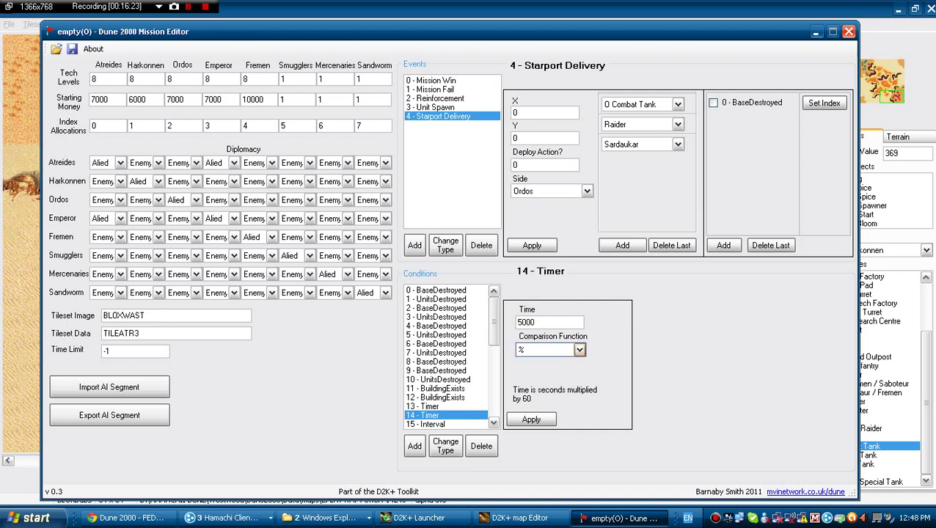
{"action": "left_click", "coordinate": [531, 419]}
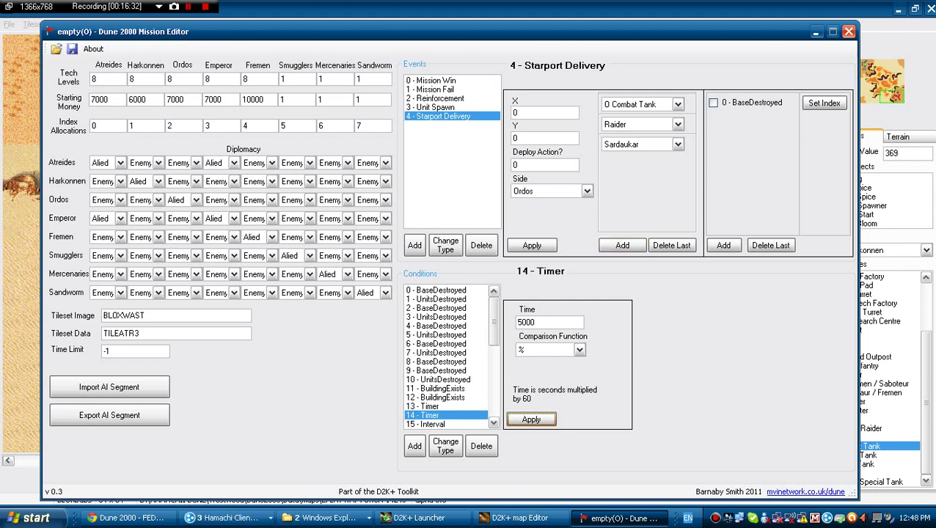
Apply the Starport Delivery event's settings.
{"action": "left_click", "coordinate": [516, 112]}
{"action": "left_click", "coordinate": [532, 246]}
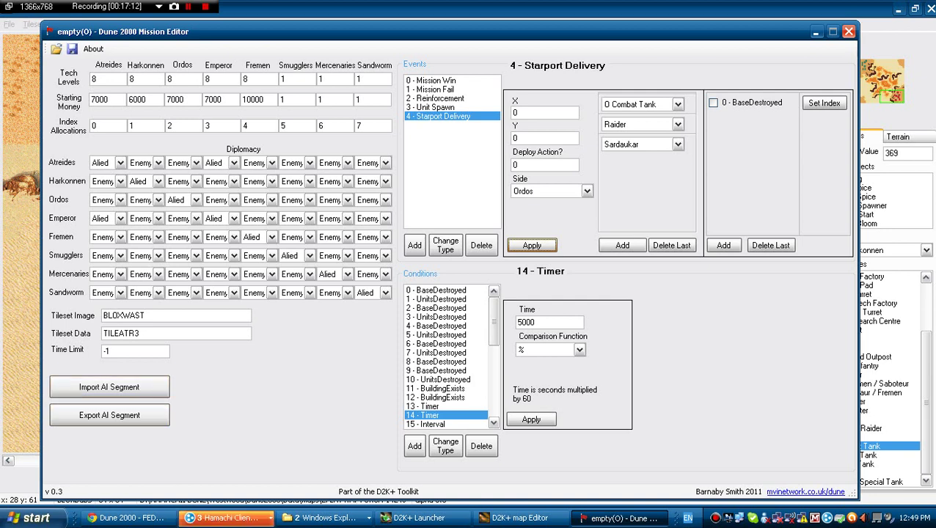
Go over the mission's Time Limit, Tileset Data and Tileset Image fields.
{"action": "left_click_drag", "start_coordinate": [114, 351], "coordinate": [102, 351]}
{"action": "left_click", "coordinate": [114, 351]}
{"action": "left_click_drag", "start_coordinate": [114, 352], "coordinate": [134, 334]}
{"action": "left_click", "coordinate": [114, 352]}
{"action": "left_click", "coordinate": [140, 334]}
{"action": "left_click", "coordinate": [146, 315]}
{"action": "left_click", "coordinate": [139, 333]}
{"action": "key", "text": "Right"}
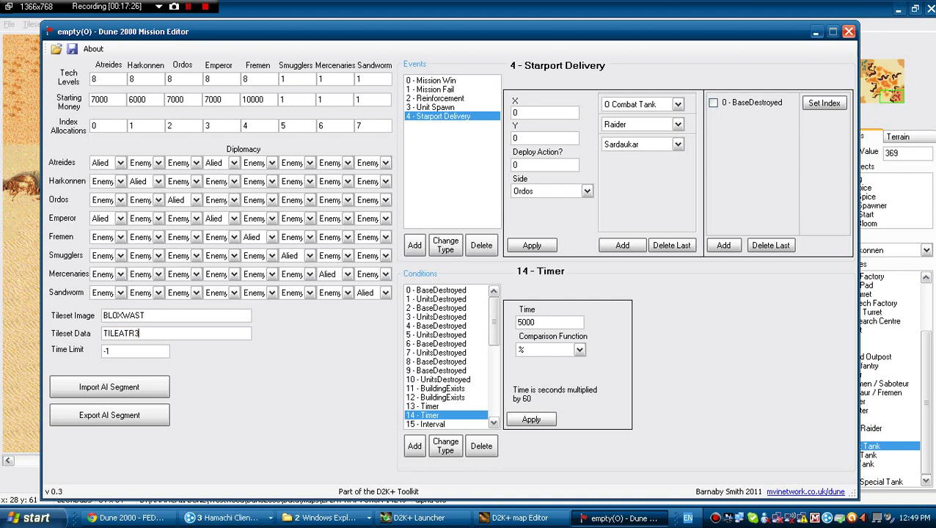